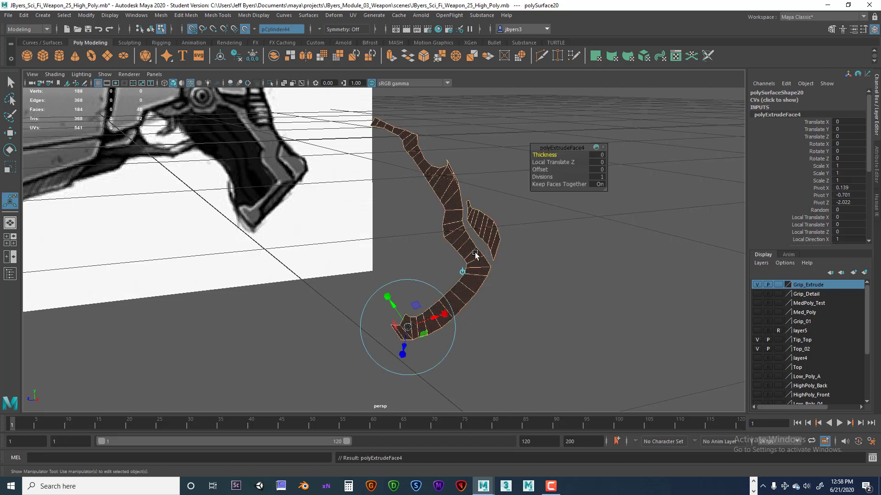
pyautogui.keyDown('alt'); pyautogui.moveTo(500, 274); pyautogui.dragTo(558, 277); pyautogui.keyUp('alt')
pyautogui.moveTo(449, 338); pyautogui.dragTo(449, 333)
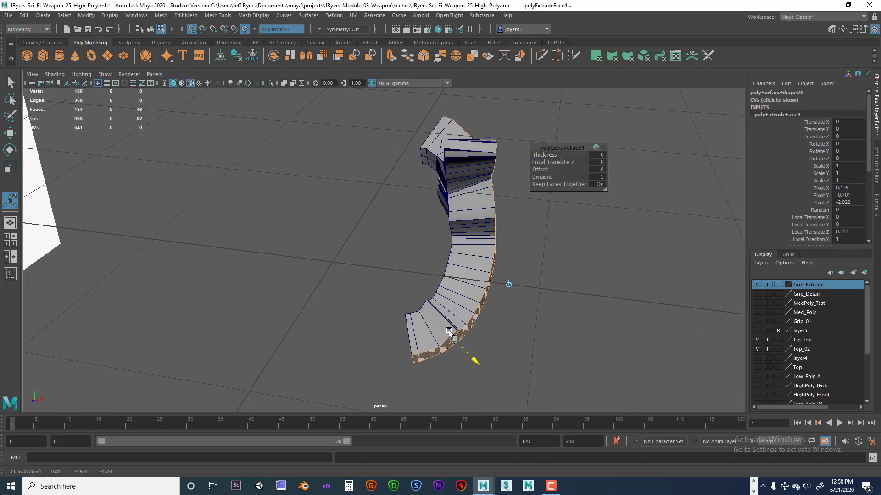
pyautogui.click(439, 323)
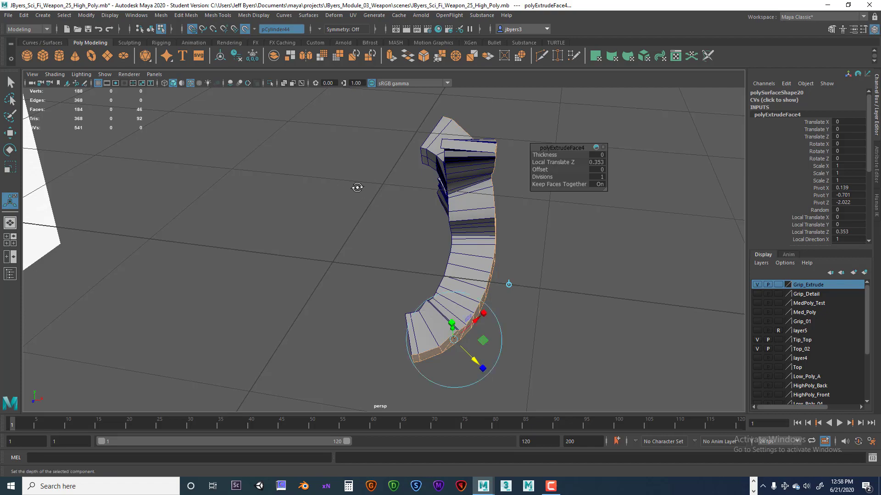
pyautogui.keyDown('alt'); pyautogui.moveTo(356, 187); pyautogui.dragTo(275, 138); pyautogui.keyUp('alt')
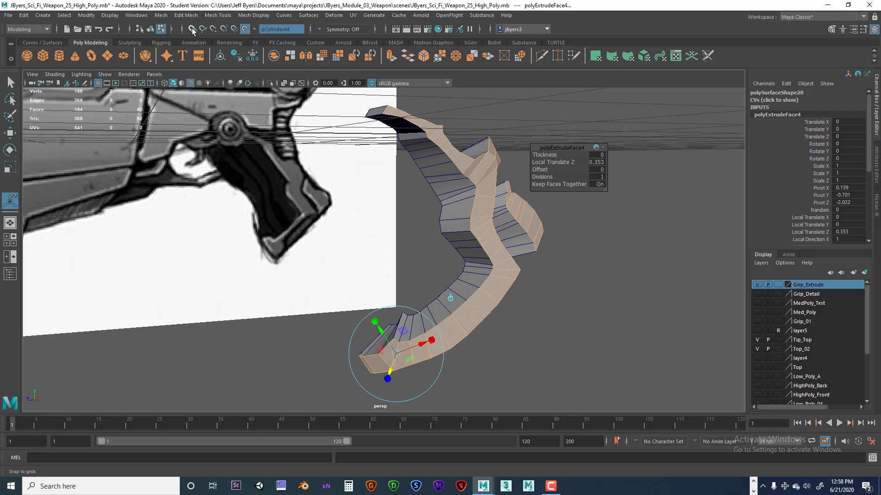
pyautogui.hotkey('ctrl', 'z')
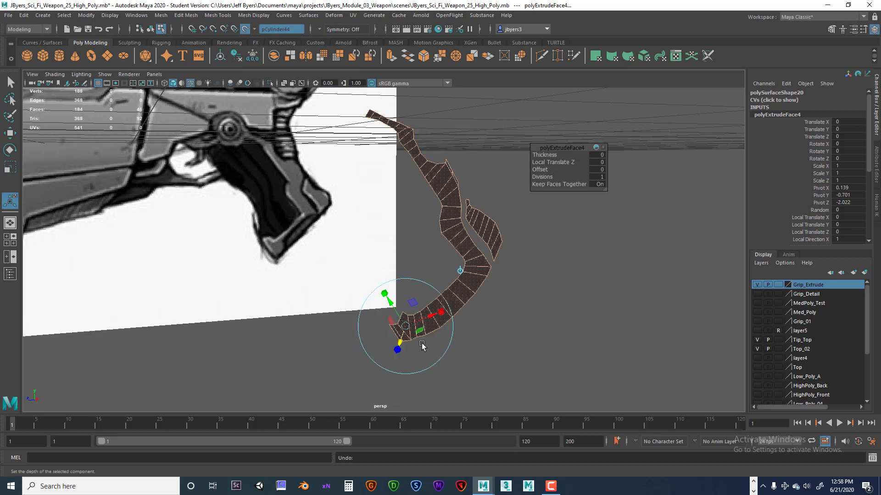
# Step: Extrude the grip strip's faces along local Z by about 0.042, return to object mode and deselect the strip
pyautogui.keyDown('alt'); pyautogui.moveTo(474, 331); pyautogui.dragTo(445, 337); pyautogui.keyUp('alt')
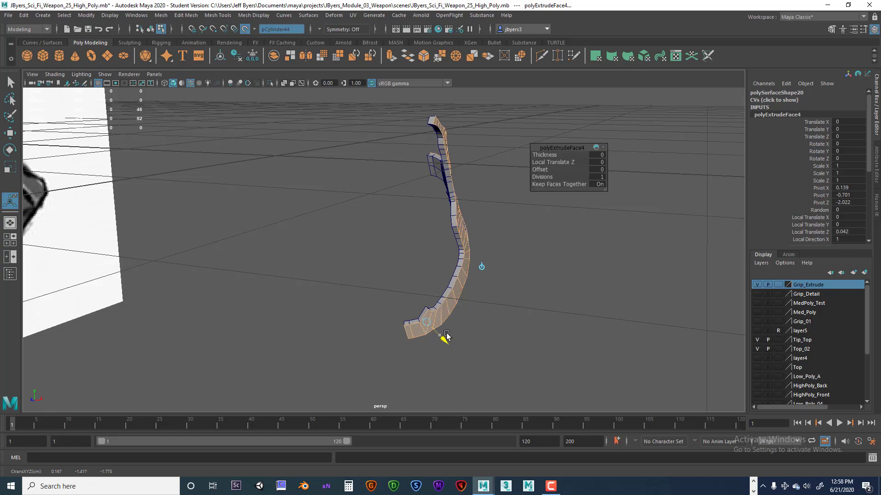
pyautogui.keyDown('alt'); pyautogui.moveTo(502, 316); pyautogui.dragTo(523, 324); pyautogui.keyUp('alt')
pyautogui.scroll(3, 504, 339)
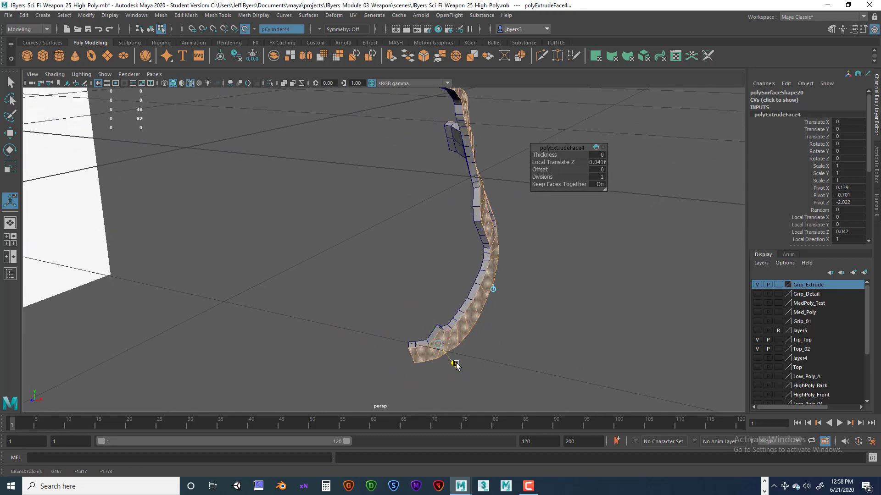
pyautogui.moveTo(457, 366); pyautogui.dragTo(442, 276)
pyautogui.rightClick(447, 295)
pyautogui.click(445, 296)
pyautogui.scroll(-5, 445, 296)
pyautogui.scroll(4, 442, 275)
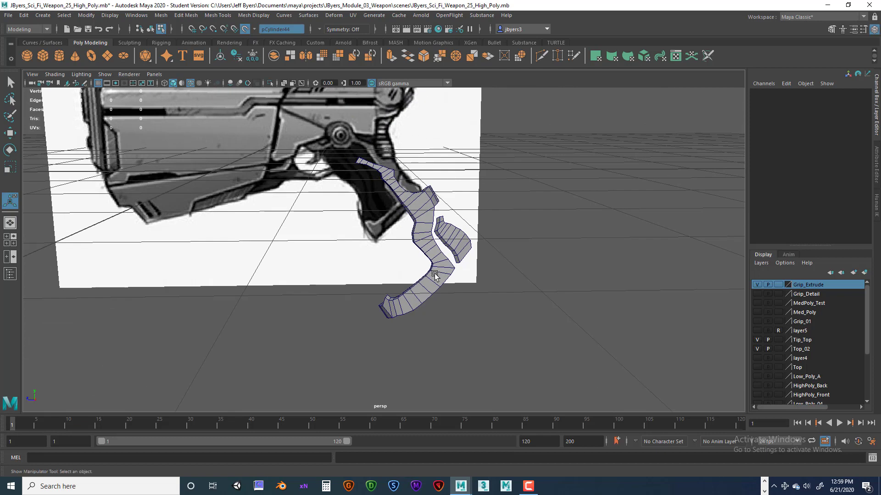
# Step: Check the extruded grip strip against the weapon drawing in the side and perspective views
pyautogui.press('space')
pyautogui.press('space')
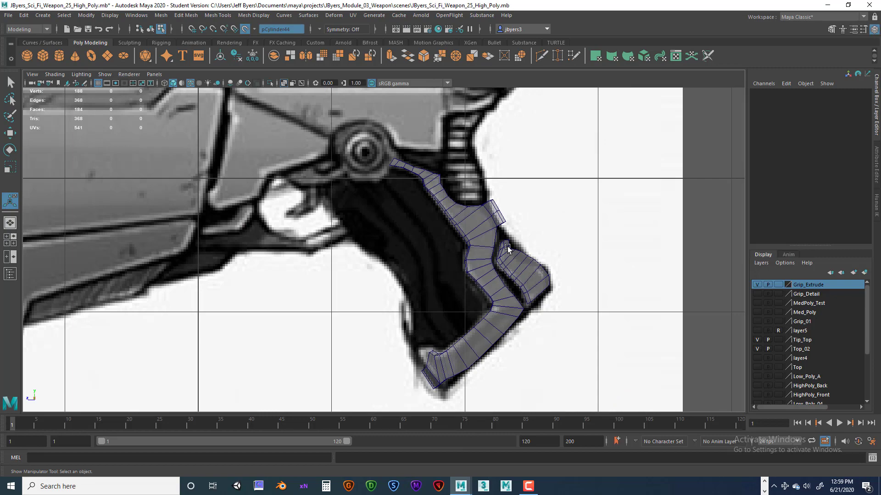
pyautogui.press('space')
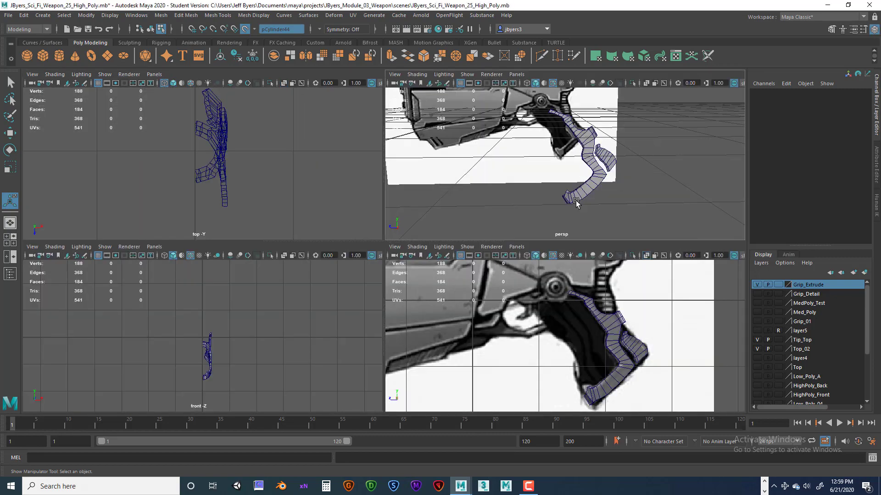
pyautogui.press('space')
pyautogui.keyDown('alt'); pyautogui.moveTo(527, 220); pyautogui.dragTo(582, 240); pyautogui.keyUp('alt')
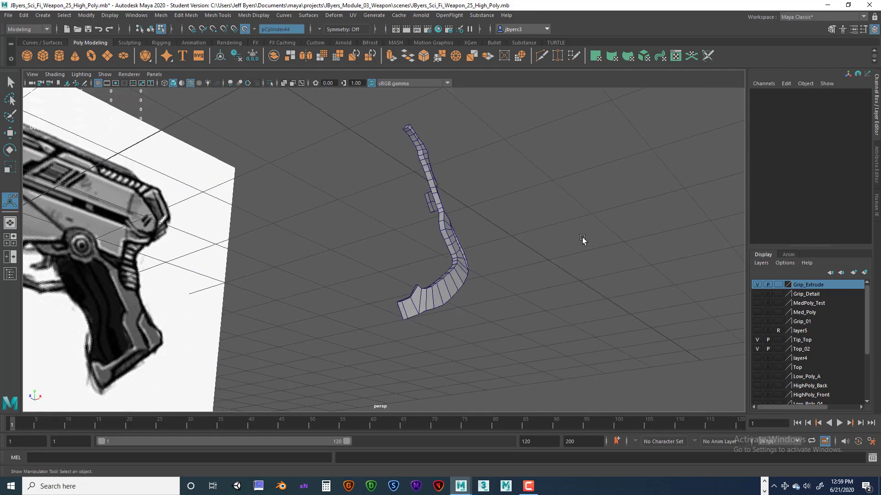
# Step: Try to raise the vertices beside the notch at the grip strip's lower tip
pyautogui.scroll(5, 506, 271)
pyautogui.keyDown('alt'); pyautogui.moveTo(506, 271); pyautogui.dragTo(461, 309); pyautogui.keyUp('alt')
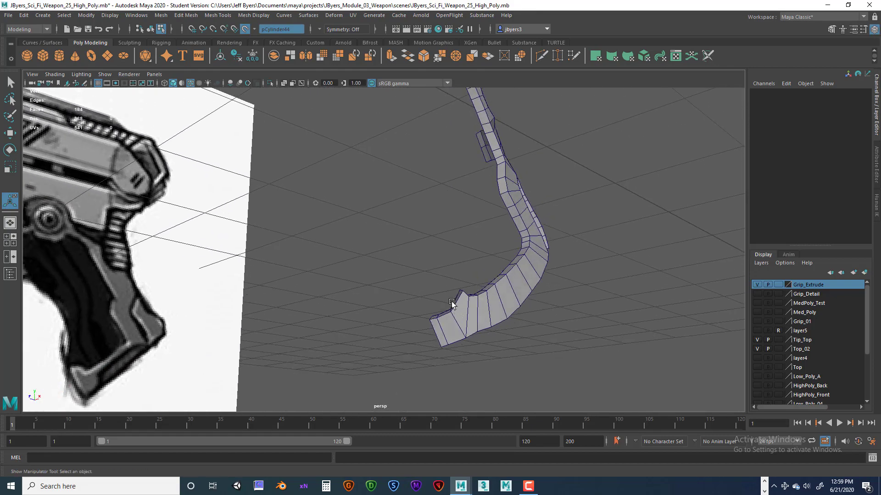
pyautogui.moveTo(448, 232); pyautogui.dragTo(404, 233, button='right')
pyautogui.keyDown('alt'); pyautogui.moveTo(448, 301); pyautogui.dragTo(456, 316); pyautogui.keyUp('alt')
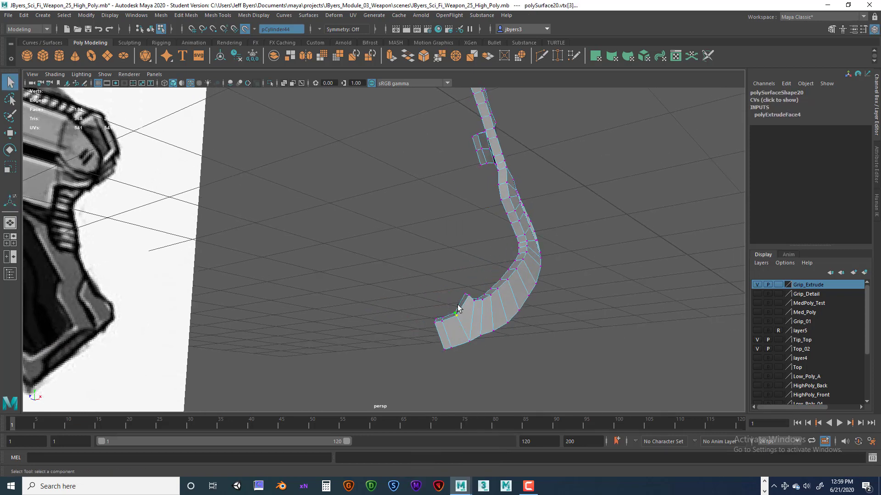
pyautogui.press('w')
pyautogui.moveTo(454, 277); pyautogui.dragTo(454, 266)
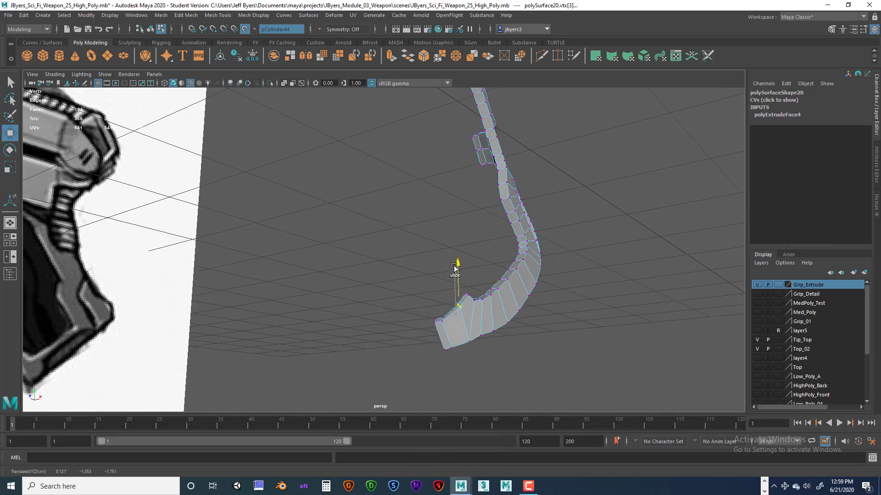
pyautogui.click(440, 314)
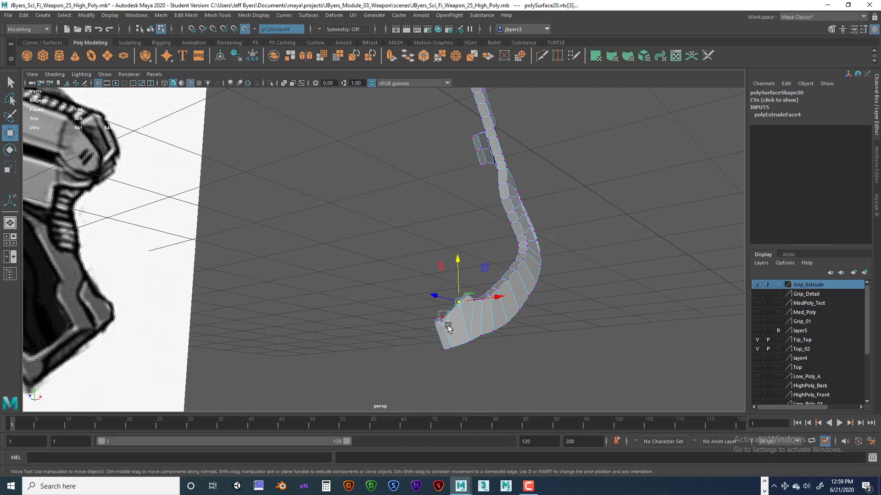
pyautogui.moveTo(456, 319); pyautogui.dragTo(482, 338)
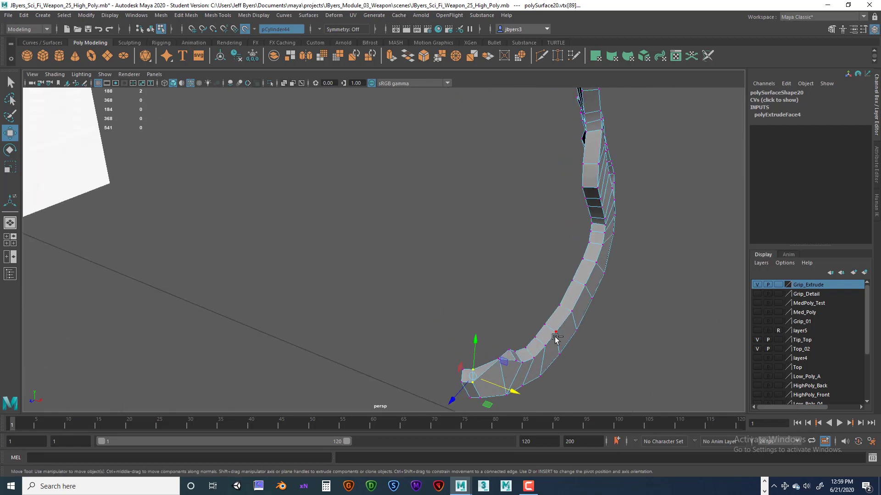
pyautogui.hotkey('ctrl', 'z')
pyautogui.hotkey('ctrl', 'z')
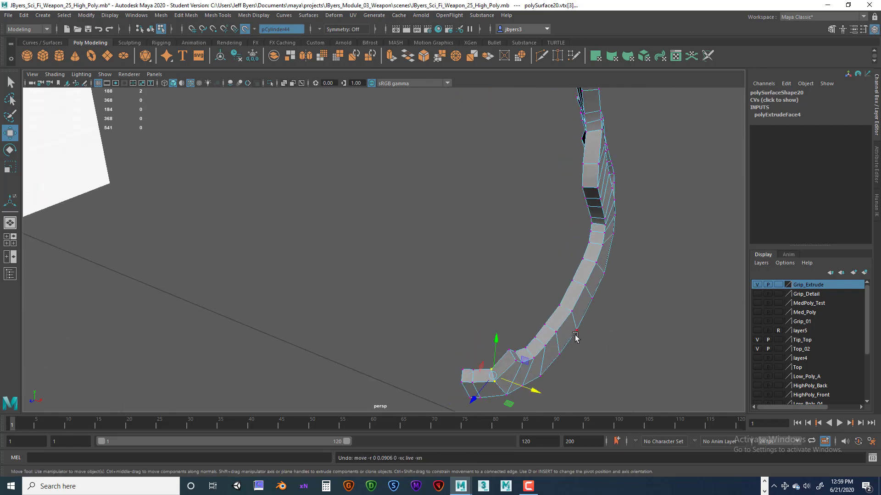
# Step: Undo the last notch vertex move and disable the live surface pCylinder44
pyautogui.keyDown('alt'); pyautogui.moveTo(575, 338); pyautogui.dragTo(475, 330); pyautogui.keyUp('alt')
pyautogui.click(493, 332)
pyautogui.hotkey('ctrl', 'z')
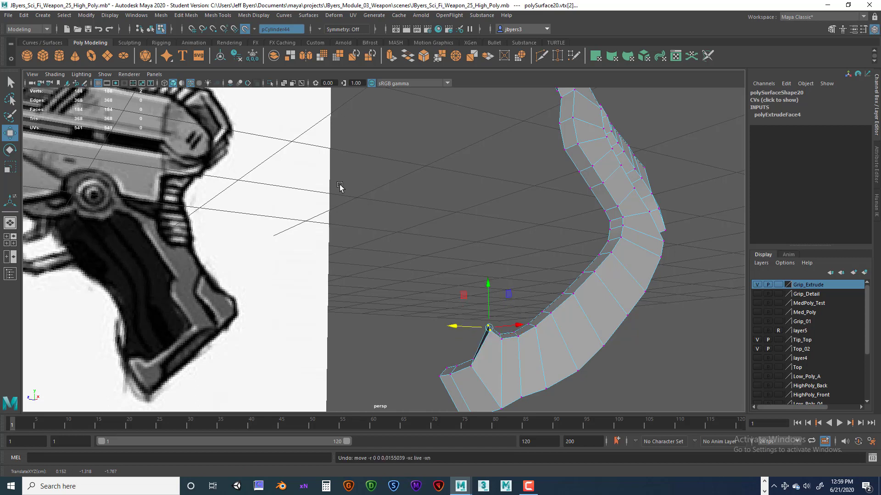
pyautogui.click(246, 29)
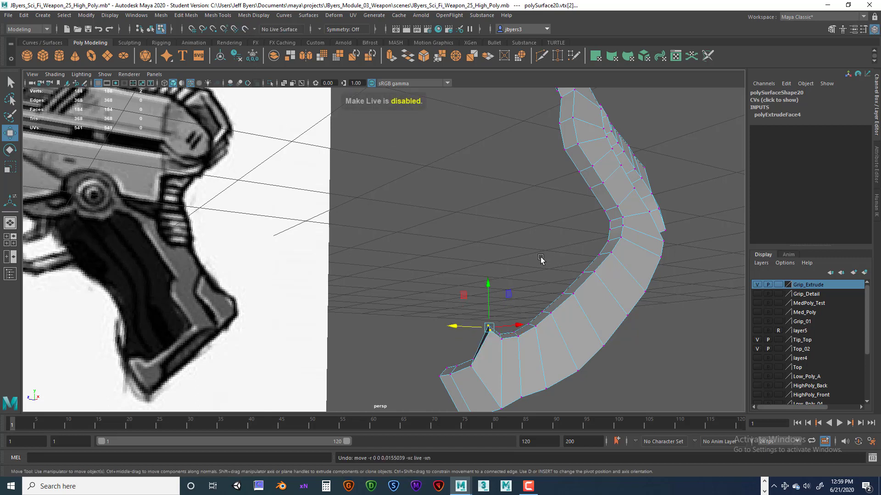
# Step: Move the two notch corner vertices at the strip's lower tip forward along Z to match the side-view reference
pyautogui.moveTo(490, 296); pyautogui.dragTo(519, 281)
pyautogui.moveTo(501, 331); pyautogui.dragTo(445, 334)
pyautogui.press('space')
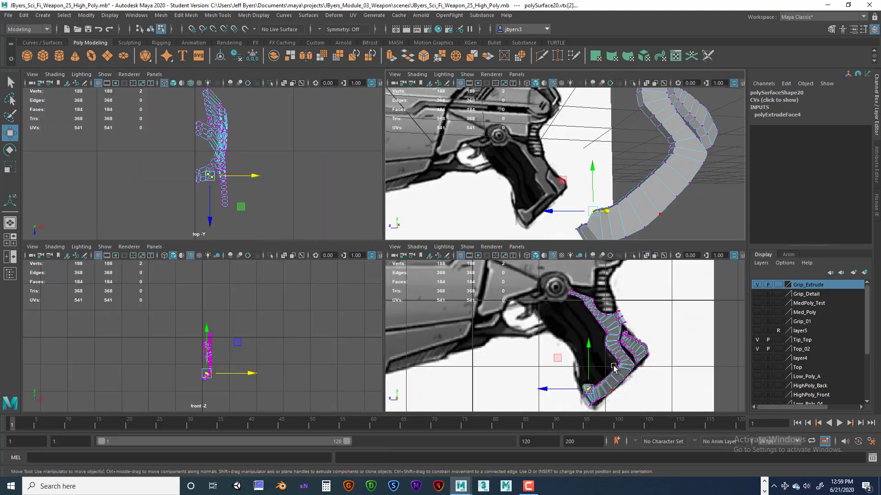
pyautogui.press('space')
pyautogui.scroll(3, 562, 330)
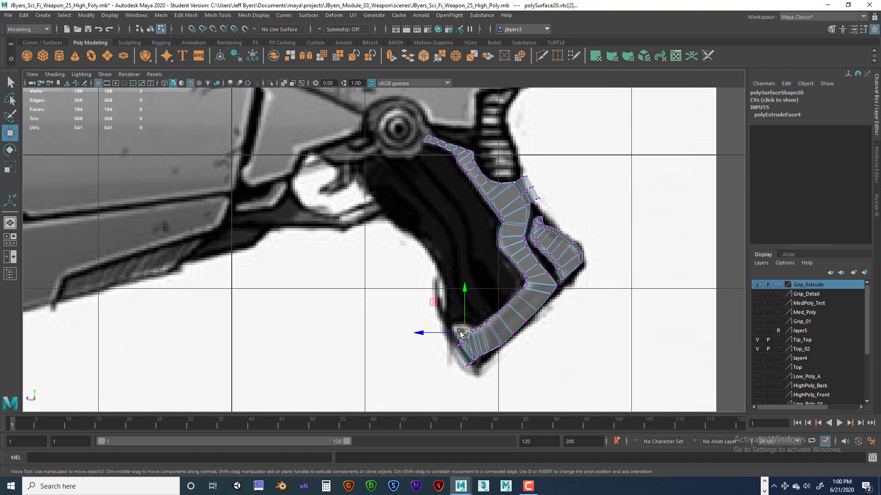
pyautogui.moveTo(448, 334); pyautogui.dragTo(444, 334)
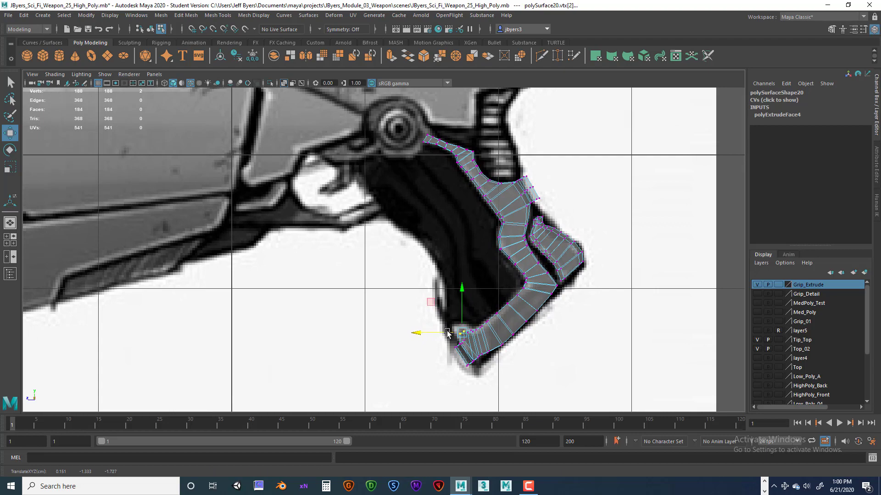
pyautogui.press('space')
pyautogui.press('space')
pyautogui.keyDown('alt'); pyautogui.moveTo(605, 246); pyautogui.dragTo(482, 363); pyautogui.keyUp('alt')
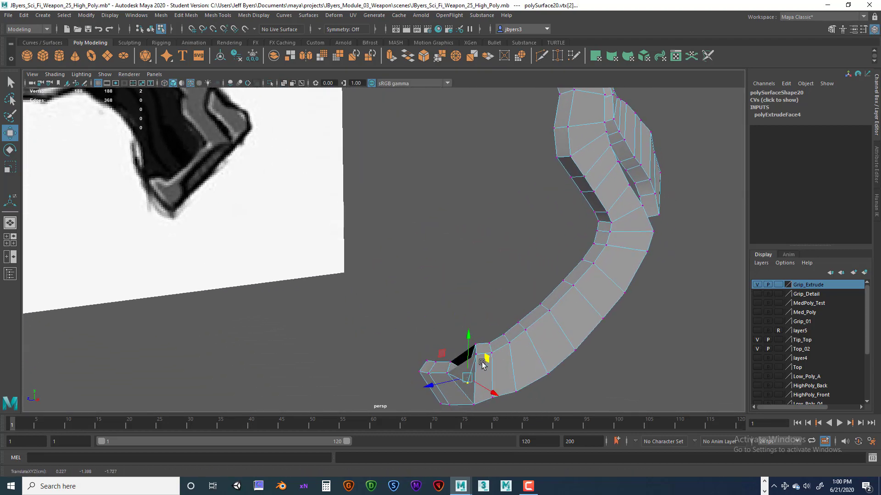
pyautogui.hotkey('ctrl', 'z')
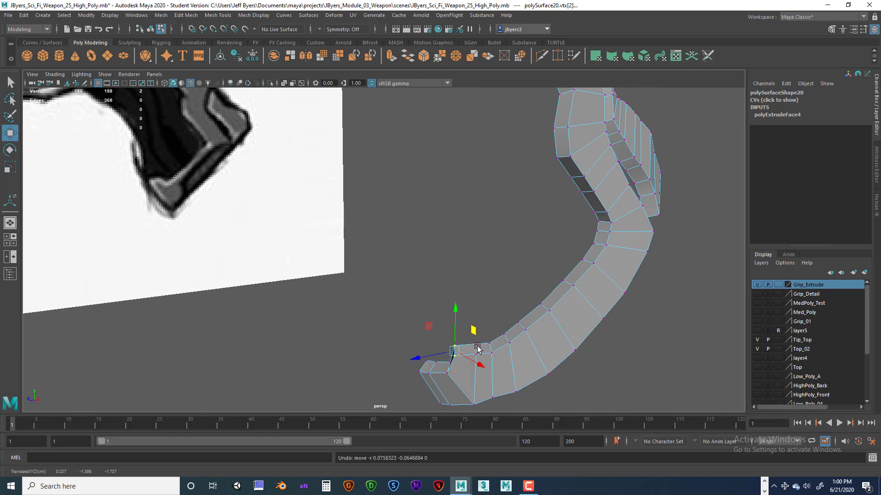
# Step: Adjust the height of the vertices on the notch's upper edge to match the side-view reference, leaving nothing selected
pyautogui.press('q')
pyautogui.moveTo(467, 331); pyautogui.dragTo(525, 353)
pyautogui.press('w')
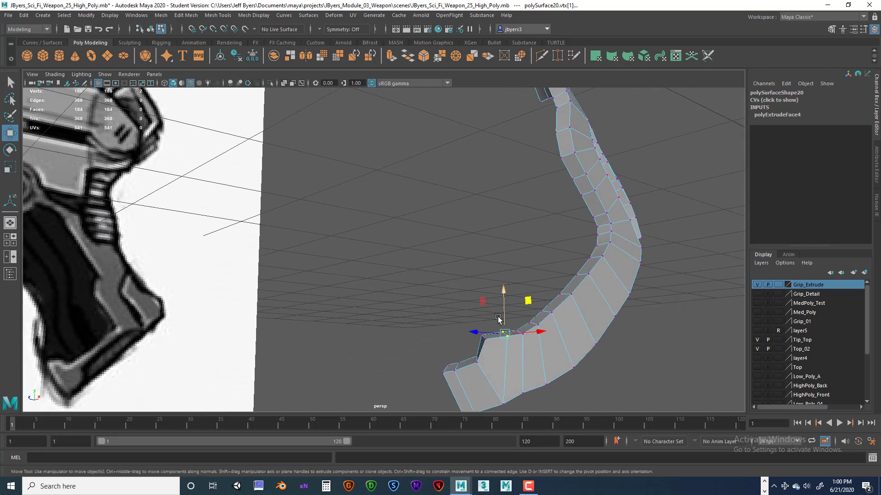
pyautogui.moveTo(501, 308); pyautogui.dragTo(486, 323)
pyautogui.press('space')
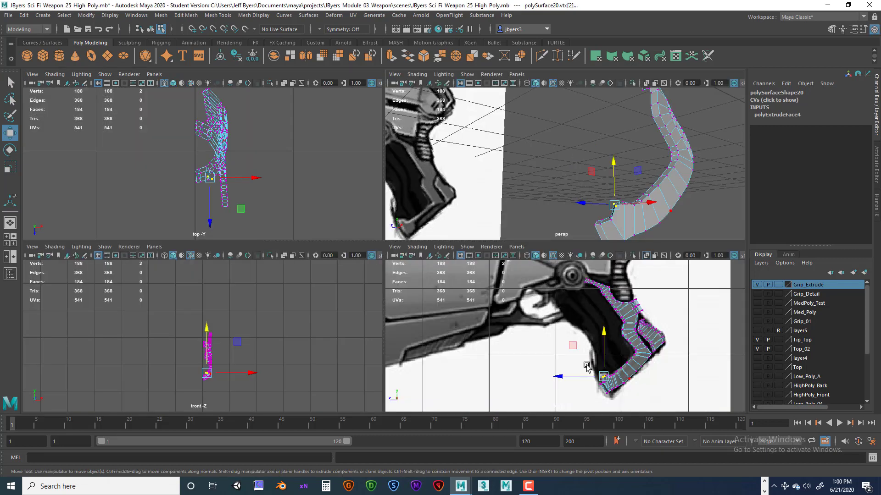
pyautogui.press('space')
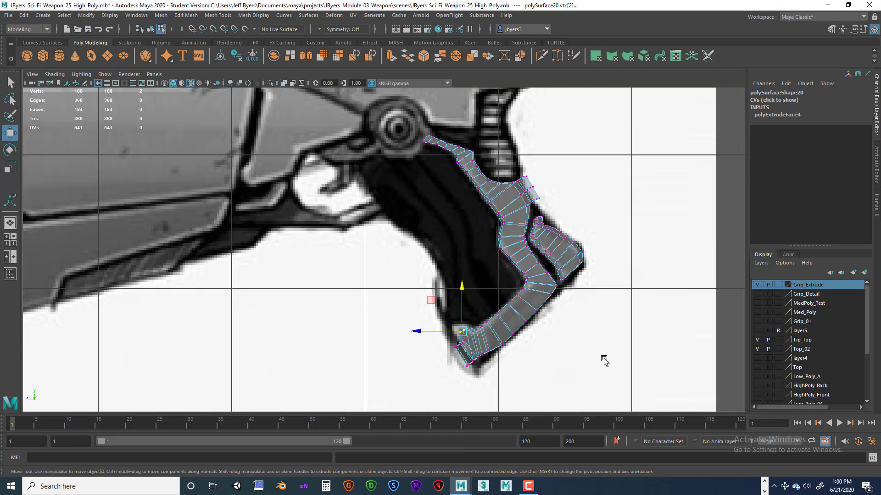
pyautogui.click(580, 318)
# Step: Return the grip strip to object mode and examine its reshaped lower tip and shading from several angles
pyautogui.press('space')
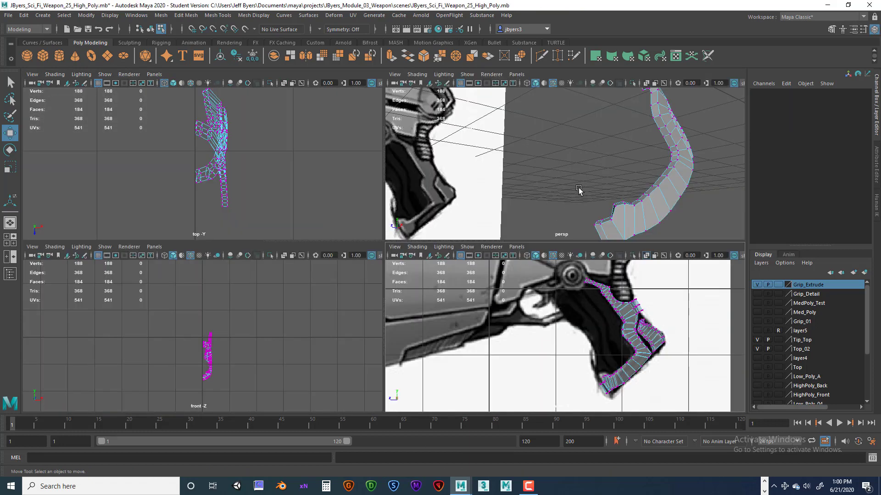
pyautogui.press('space')
pyautogui.keyDown('alt'); pyautogui.moveTo(603, 247); pyautogui.dragTo(541, 296); pyautogui.keyUp('alt')
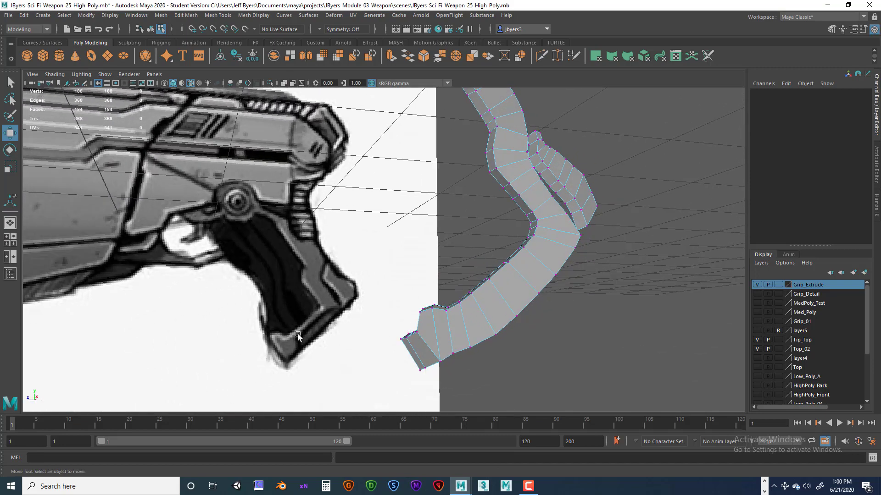
pyautogui.keyDown('alt'); pyautogui.moveTo(441, 339); pyautogui.dragTo(498, 338); pyautogui.keyUp('alt')
pyautogui.scroll(2, 458, 335)
pyautogui.scroll(-1, 457, 329)
pyautogui.moveTo(474, 329); pyautogui.dragTo(475, 304, button='right')
pyautogui.keyDown('alt'); pyautogui.moveTo(476, 305); pyautogui.dragTo(515, 338); pyautogui.keyUp('alt')
pyautogui.scroll(2, 515, 338)
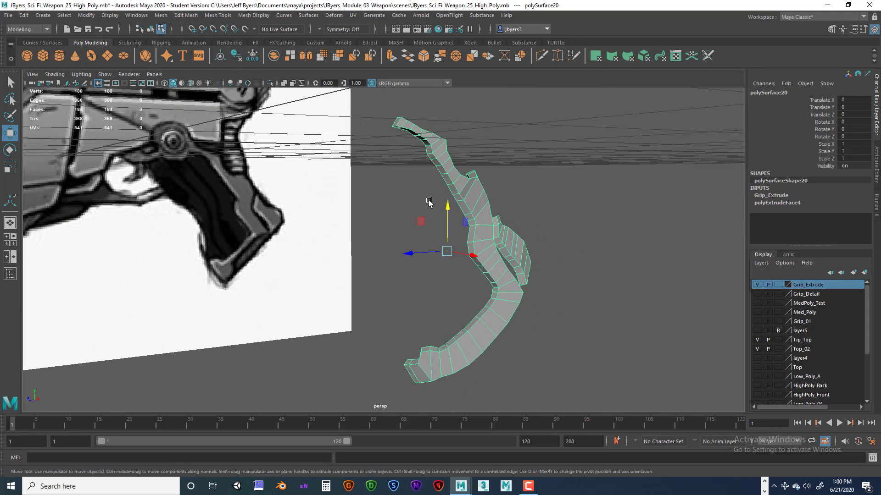
pyautogui.click(528, 222)
pyautogui.keyDown('alt'); pyautogui.moveTo(475, 203); pyautogui.dragTo(514, 222); pyautogui.keyUp('alt')
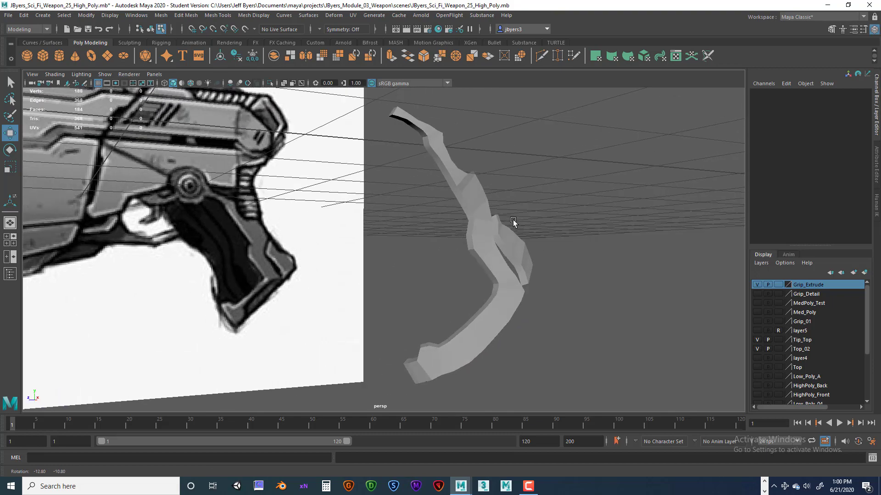
pyautogui.keyDown('alt'); pyautogui.moveTo(489, 315); pyautogui.dragTo(501, 321); pyautogui.keyUp('alt')
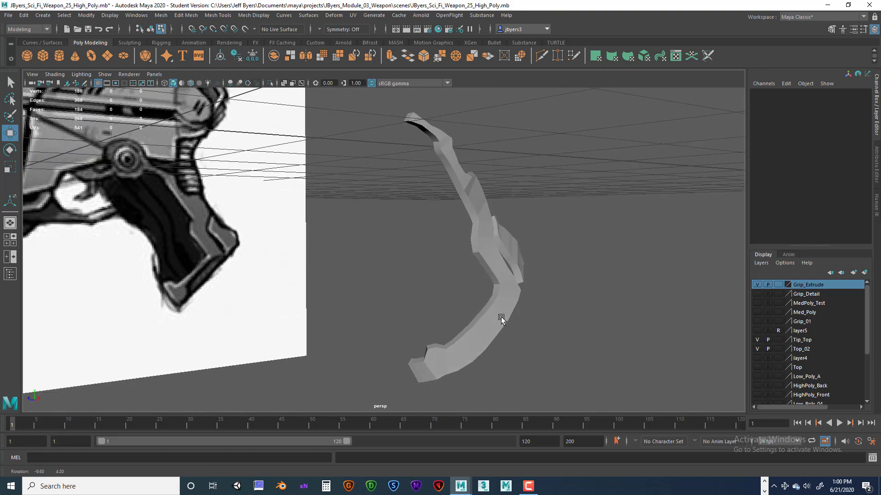
pyautogui.moveTo(483, 211)
pyautogui.keyDown('alt'); pyautogui.mouseDown()
pyautogui.moveTo(479, 245)
pyautogui.moveTo(469, 239)
pyautogui.moveTo(562, 247)
pyautogui.moveTo(483, 222)
pyautogui.mouseUp(); pyautogui.keyUp('alt')
# Step: Soften all edges of the grip trim strip mesh and clear the selection
pyautogui.click(480, 202)
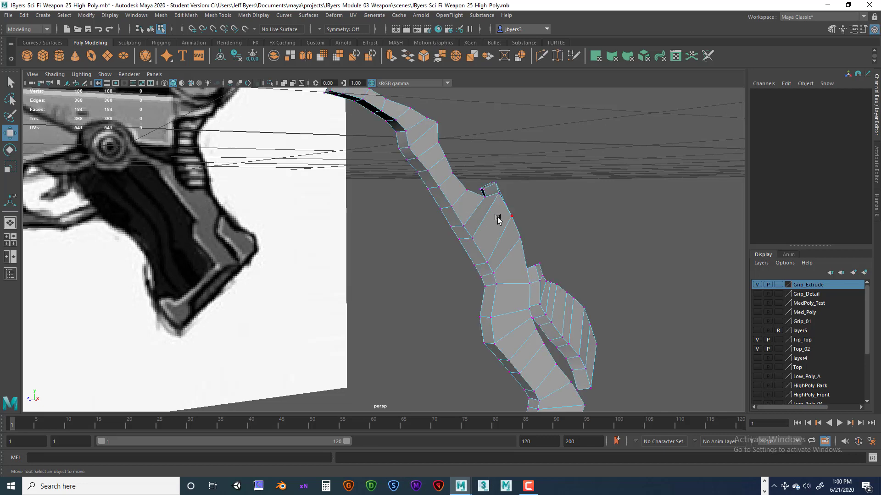
pyautogui.moveTo(497, 235); pyautogui.dragTo(500, 288, button='right')
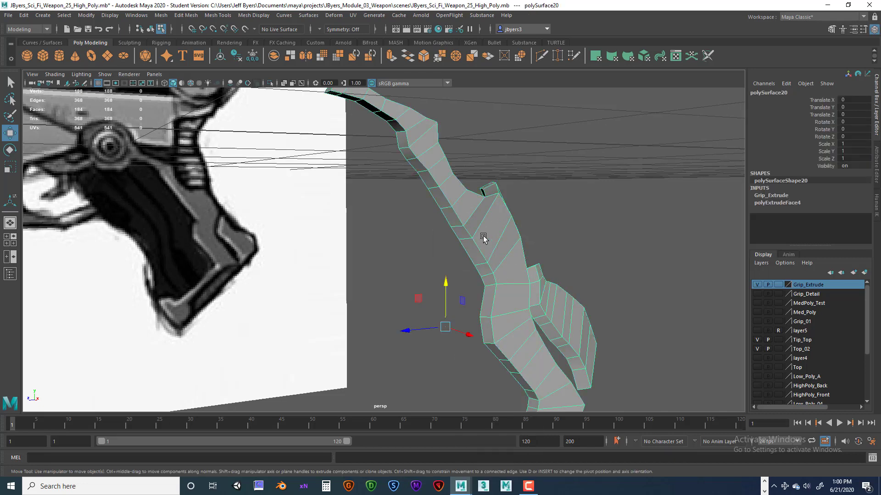
pyautogui.moveTo(483, 237); pyautogui.dragTo(483, 209, button='right')
pyautogui.scroll(-5, 489, 235)
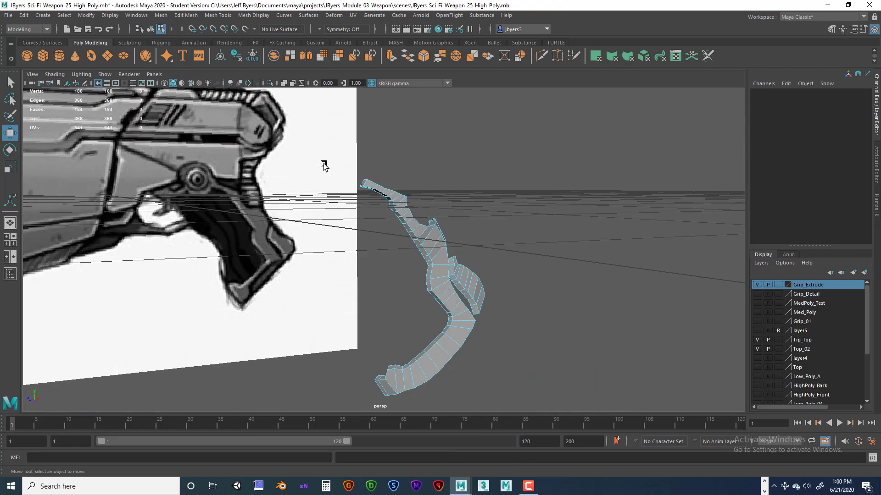
pyautogui.moveTo(324, 166); pyautogui.dragTo(541, 388)
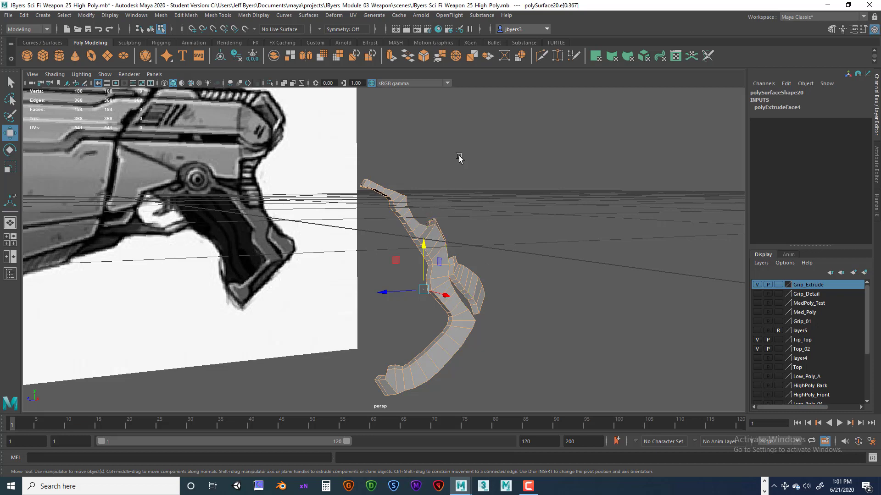
pyautogui.press('space')
pyautogui.click(436, 174)
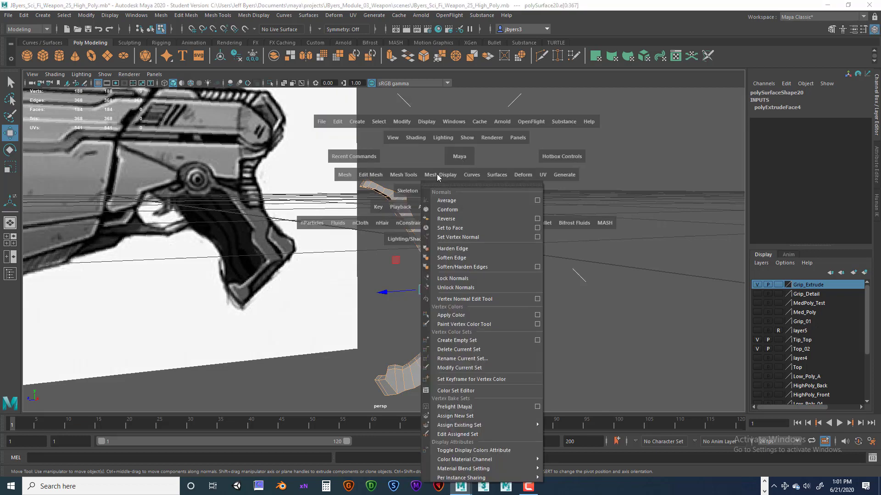
pyautogui.click(460, 260)
pyautogui.keyDown('alt'); pyautogui.moveTo(478, 296); pyautogui.dragTo(505, 297, button='right'); pyautogui.keyUp('alt')
pyautogui.click(566, 257)
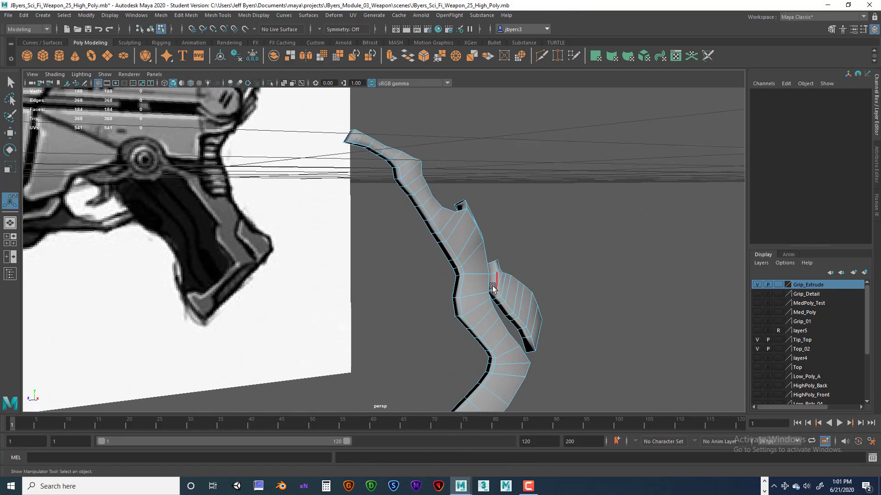
# Step: Harden the perimeter edge loops around the front and back outlines of the main strip and its separate side piece
pyautogui.keyDown('alt'); pyautogui.moveTo(493, 287); pyautogui.dragTo(428, 234); pyautogui.keyUp('alt')
pyautogui.scroll(-2, 497, 285)
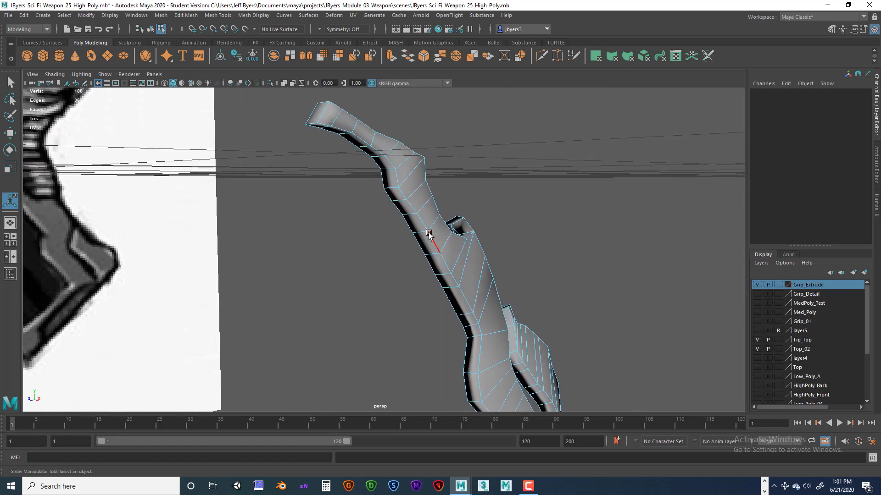
pyautogui.doubleClick(410, 205)
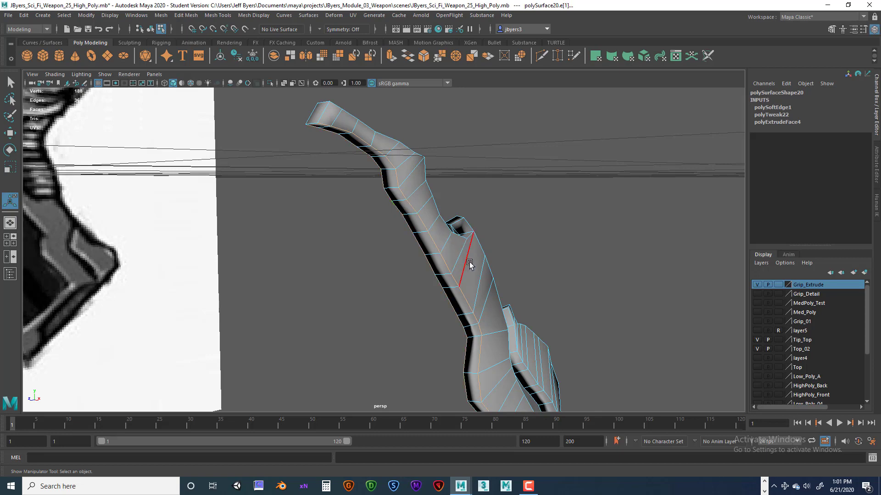
pyautogui.keyDown('alt'); pyautogui.moveTo(467, 255); pyautogui.dragTo(308, 292); pyautogui.keyUp('alt')
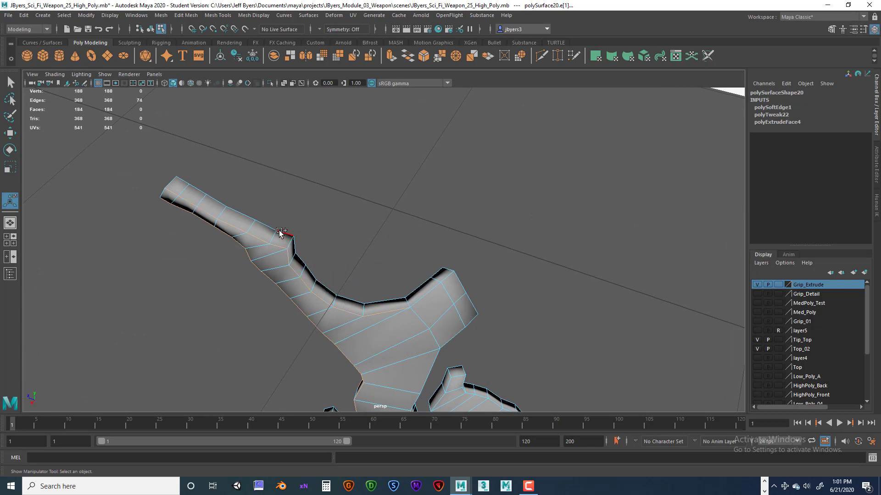
pyautogui.keyDown('alt'); pyautogui.moveTo(384, 291); pyautogui.dragTo(463, 286); pyautogui.keyUp('alt')
pyautogui.keyDown('shift'); pyautogui.doubleClick(392, 290); pyautogui.keyUp('shift')
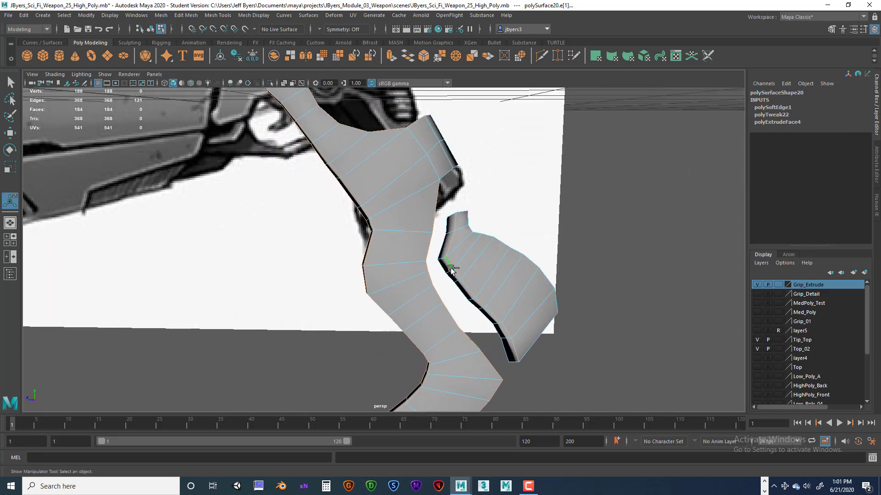
pyautogui.keyDown('alt'); pyautogui.moveTo(558, 273); pyautogui.dragTo(521, 271); pyautogui.keyUp('alt')
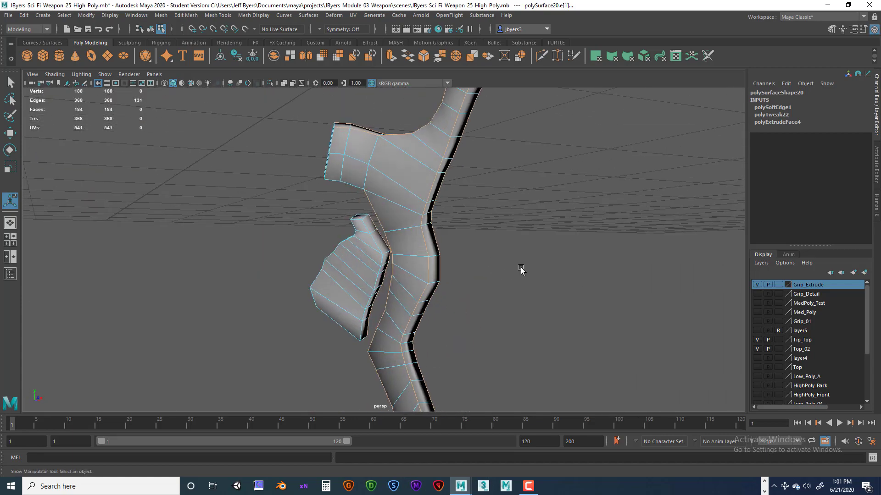
pyautogui.keyDown('shift'); pyautogui.doubleClick(379, 256); pyautogui.keyUp('shift')
pyautogui.keyDown('alt'); pyautogui.moveTo(380, 258); pyautogui.dragTo(352, 315); pyautogui.keyUp('alt')
pyautogui.keyDown('shift'); pyautogui.doubleClick(414, 296); pyautogui.keyUp('shift')
pyautogui.keyDown('shift'); pyautogui.doubleClick(342, 310); pyautogui.keyUp('shift')
pyautogui.keyDown('alt'); pyautogui.moveTo(414, 307); pyautogui.dragTo(466, 281); pyautogui.keyUp('alt')
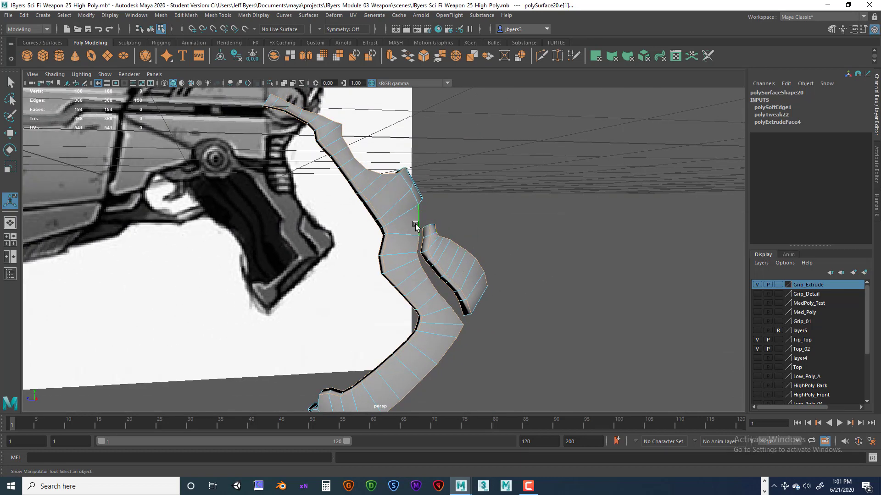
pyautogui.press('space')
pyautogui.click(399, 230)
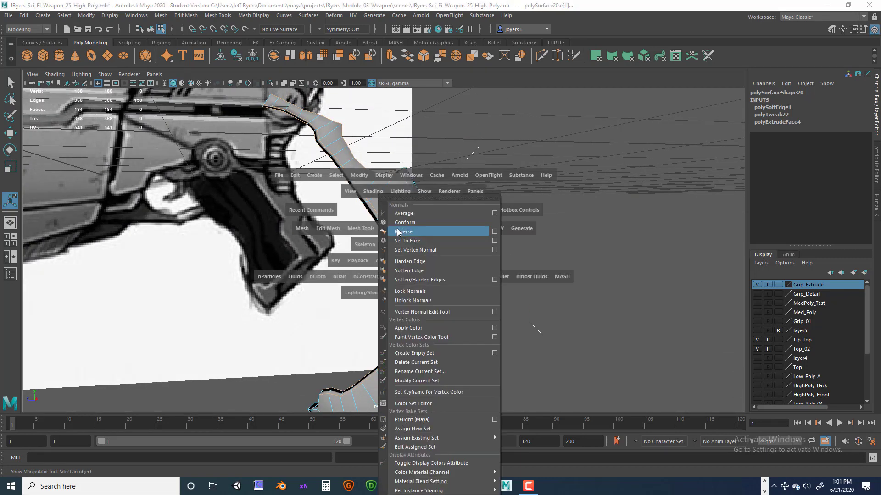
pyautogui.click(394, 261)
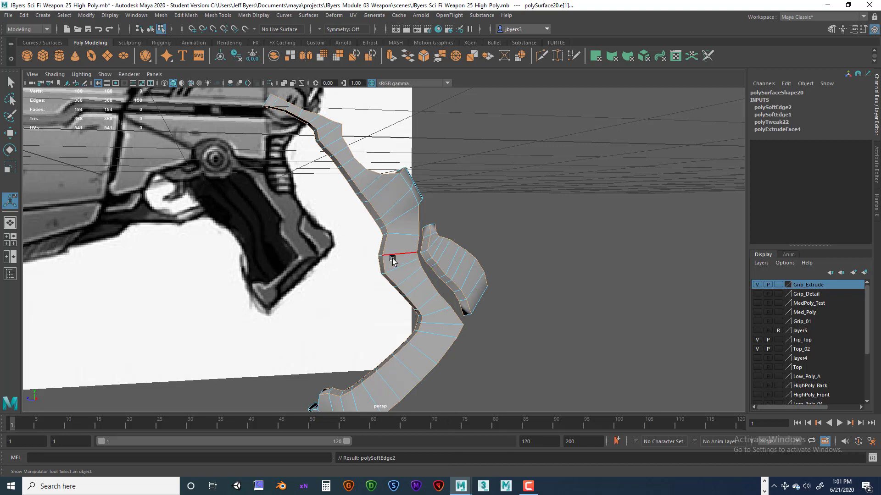
# Step: Return the trim strip to object mode and examine its hardened outline and shading from several angles
pyautogui.moveTo(393, 260); pyautogui.dragTo(392, 289, button='right')
pyautogui.keyDown('alt'); pyautogui.moveTo(485, 270); pyautogui.dragTo(442, 261); pyautogui.keyUp('alt')
pyautogui.click(442, 261)
pyautogui.moveTo(422, 233); pyautogui.dragTo(424, 293, button='right')
pyautogui.click(551, 261)
pyautogui.keyDown('alt'); pyautogui.moveTo(550, 262); pyautogui.dragTo(385, 268); pyautogui.keyUp('alt')
# Step: Select the corner edges around the end of the strip's upper tab in edge mode
pyautogui.click(357, 233)
pyautogui.moveTo(357, 233); pyautogui.dragTo(357, 209, button='right')
pyautogui.click(367, 259)
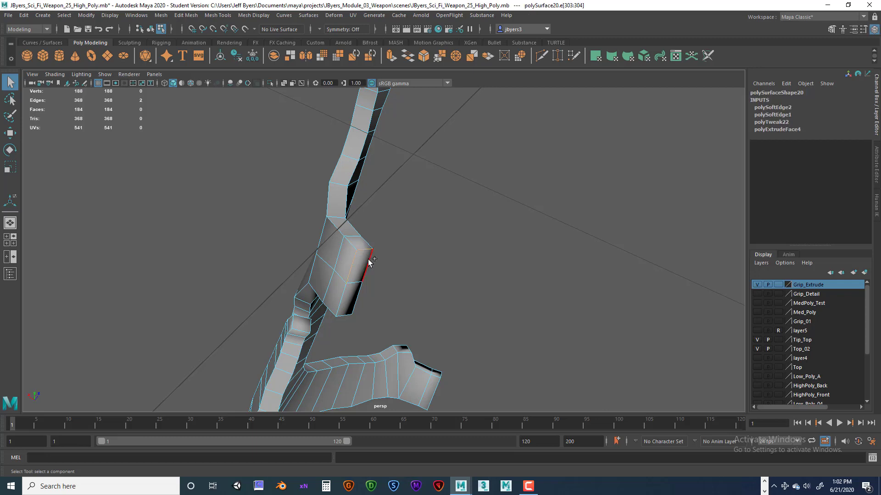
pyautogui.doubleClick(367, 266)
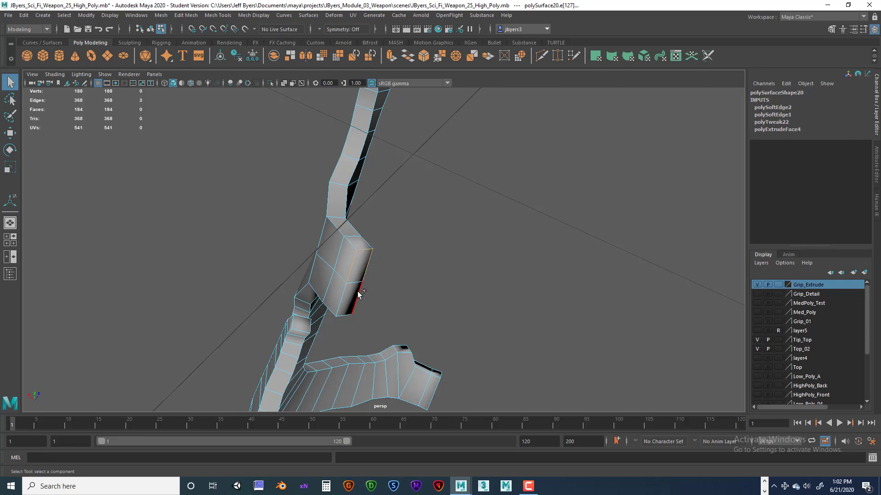
pyautogui.keyDown('shift'); pyautogui.click(342, 316); pyautogui.keyUp('shift')
# Step: Add the corner and end-face edges around the strip's notched lower tip to the edge selection
pyautogui.keyDown('alt'); pyautogui.moveTo(421, 304); pyautogui.dragTo(363, 308); pyautogui.keyUp('alt')
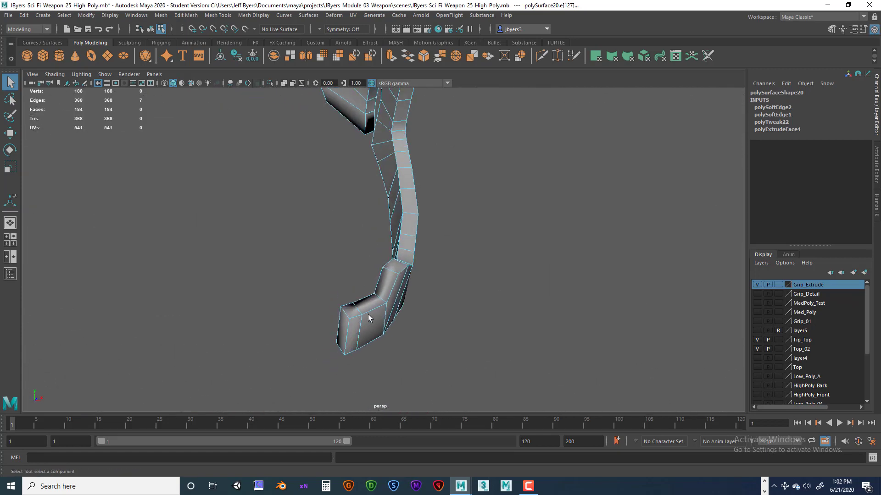
pyautogui.keyDown('shift'); pyautogui.click(351, 306); pyautogui.keyUp('shift')
pyautogui.keyDown('shift'); pyautogui.click(380, 307); pyautogui.keyUp('shift')
pyautogui.keyDown('shift'); pyautogui.click(382, 282); pyautogui.keyUp('shift')
pyautogui.keyDown('alt'); pyautogui.moveTo(390, 290); pyautogui.dragTo(459, 316); pyautogui.keyUp('alt')
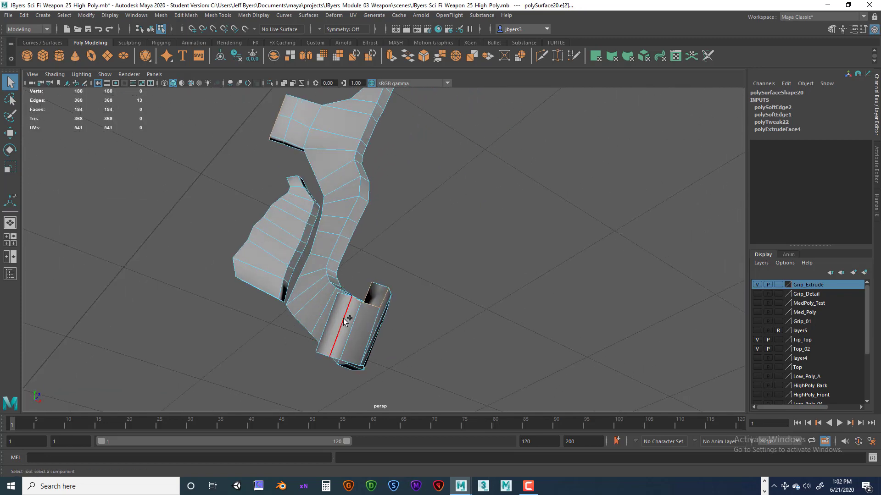
pyautogui.keyDown('shift'); pyautogui.click(339, 320); pyautogui.keyUp('shift')
pyautogui.keyDown('shift'); pyautogui.click(329, 314); pyautogui.keyUp('shift')
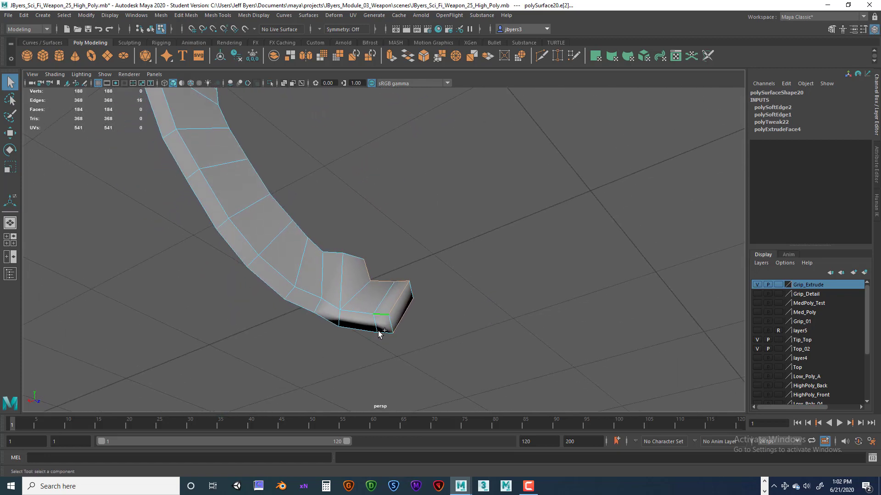
pyautogui.keyDown('shift'); pyautogui.click(360, 315); pyautogui.keyUp('shift')
pyautogui.keyDown('shift'); pyautogui.click(357, 329); pyautogui.keyUp('shift')
pyautogui.keyDown('shift'); pyautogui.click(339, 327); pyautogui.keyUp('shift')
pyautogui.keyDown('shift'); pyautogui.click(328, 318); pyautogui.keyUp('shift')
pyautogui.keyDown('shift'); pyautogui.click(321, 315); pyautogui.keyUp('shift')
# Step: Add the corner edges at the lower end of the separate side piece to the edge selection
pyautogui.keyDown('alt'); pyautogui.moveTo(395, 305); pyautogui.dragTo(400, 350); pyautogui.keyUp('alt')
pyautogui.keyDown('shift'); pyautogui.click(512, 301); pyautogui.keyUp('shift')
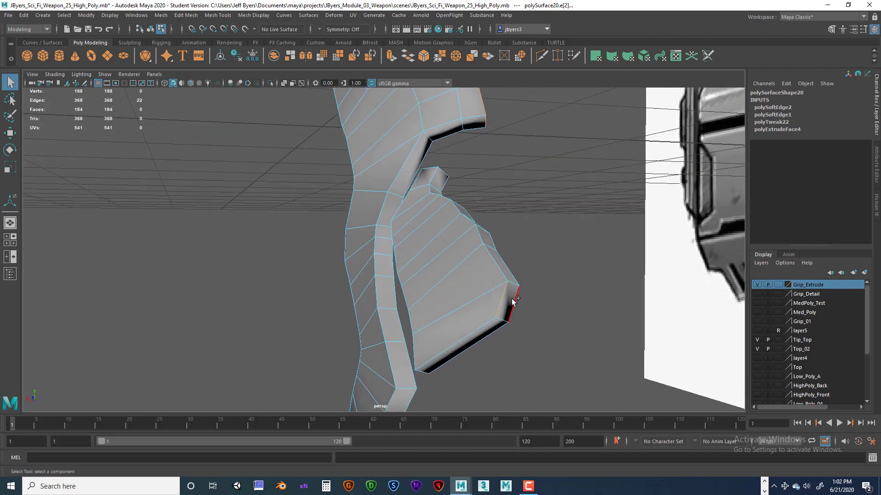
pyautogui.keyDown('shift'); pyautogui.click(513, 301); pyautogui.keyUp('shift')
pyautogui.keyDown('shift'); pyautogui.click(499, 329); pyautogui.keyUp('shift')
pyautogui.keyDown('shift'); pyautogui.click(484, 324); pyautogui.keyUp('shift')
# Step: Add the edges along the upper tab's underside to the selection and harden all the selected edges
pyautogui.keyDown('alt'); pyautogui.moveTo(452, 335); pyautogui.dragTo(389, 265); pyautogui.keyUp('alt')
pyautogui.keyDown('shift'); pyautogui.click(381, 264); pyautogui.keyUp('shift')
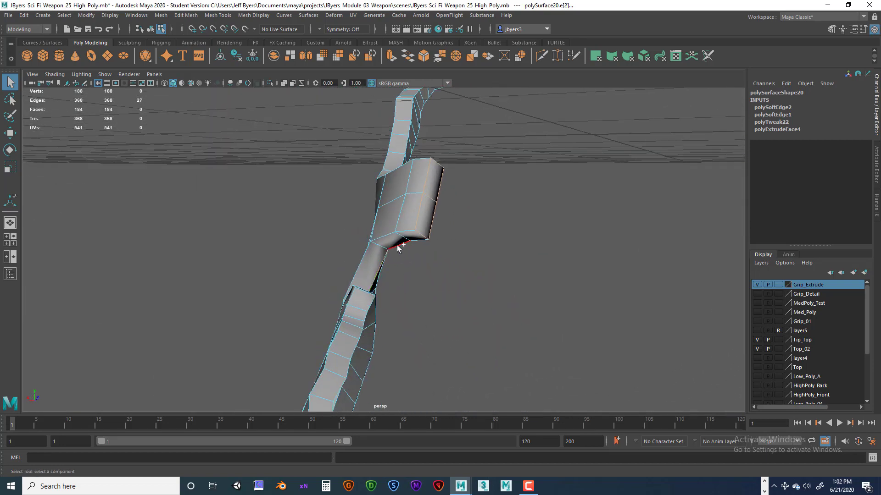
pyautogui.keyDown('shift'); pyautogui.click(398, 245); pyautogui.keyUp('shift')
pyautogui.keyDown('shift'); pyautogui.click(415, 241); pyautogui.keyUp('shift')
pyautogui.keyDown('shift'); pyautogui.click(404, 232); pyautogui.keyUp('shift')
pyautogui.keyDown('shift'); pyautogui.click(388, 243); pyautogui.keyUp('shift')
pyautogui.keyDown('shift'); pyautogui.click(365, 254); pyautogui.keyUp('shift')
pyautogui.keyDown('alt'); pyautogui.moveTo(426, 275); pyautogui.dragTo(361, 266); pyautogui.keyUp('alt')
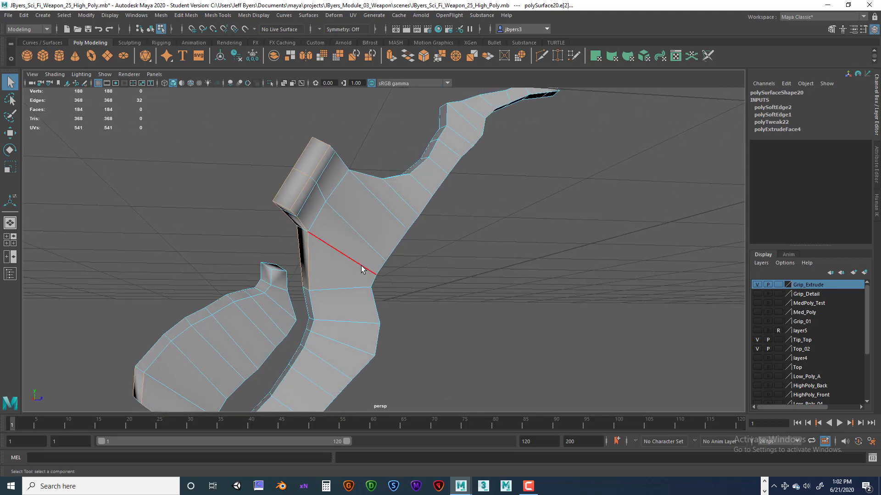
pyautogui.press('space')
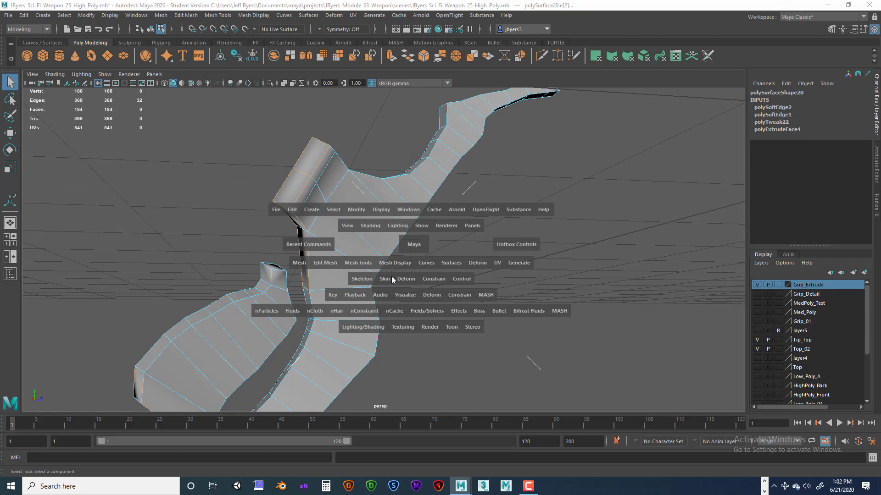
pyautogui.click(403, 266)
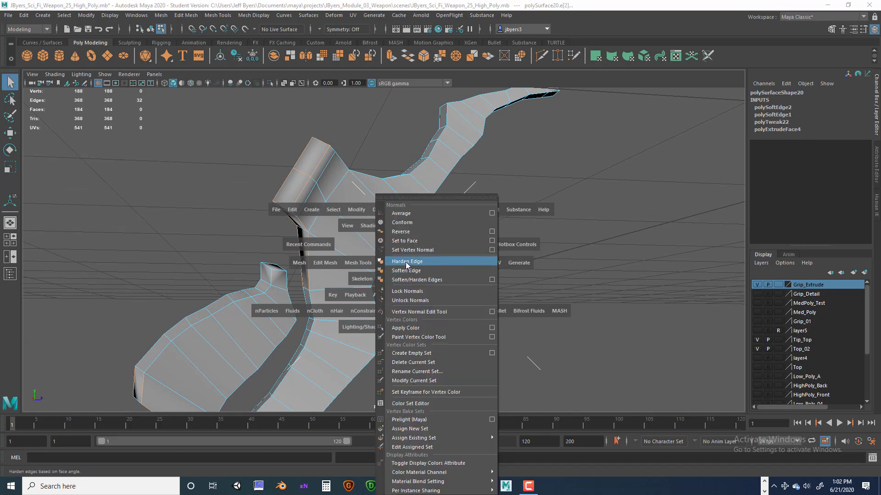
pyautogui.click(406, 262)
# Step: Clear the edge selection and compare the trim strip with the reference drawing in the side view
pyautogui.moveTo(319, 257); pyautogui.dragTo(429, 298, button='right')
pyautogui.keyDown('alt'); pyautogui.moveTo(435, 306); pyautogui.dragTo(448, 340); pyautogui.keyUp('alt')
pyautogui.press('space')
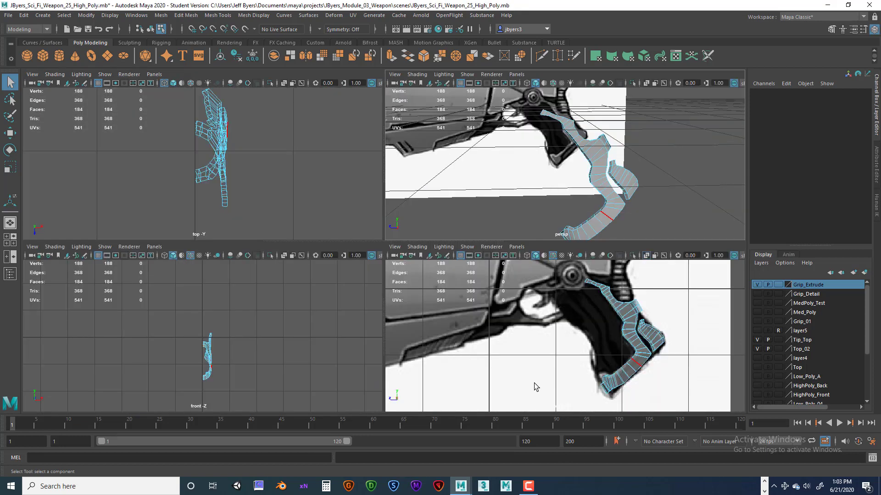
pyautogui.press('space')
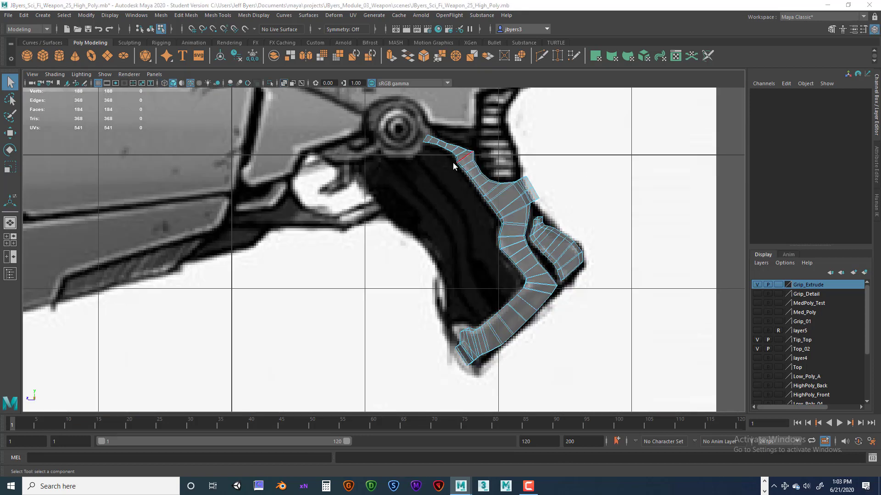
pyautogui.press('space')
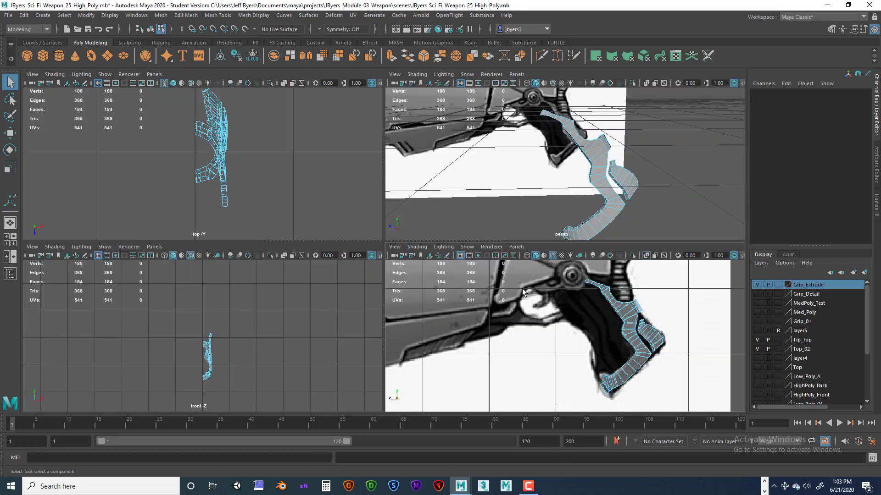
# Step: Show the MedPoly_Test layer and check how the trim strip sits against the grip body
pyautogui.click(757, 303)
pyautogui.keyDown('alt'); pyautogui.moveTo(536, 179); pyautogui.dragTo(606, 200); pyautogui.keyUp('alt')
pyautogui.keyDown('alt'); pyautogui.moveTo(606, 200); pyautogui.dragTo(601, 164, button='middle'); pyautogui.keyUp('alt')
pyautogui.keyDown('alt'); pyautogui.moveTo(609, 208); pyautogui.dragTo(576, 199); pyautogui.keyUp('alt')
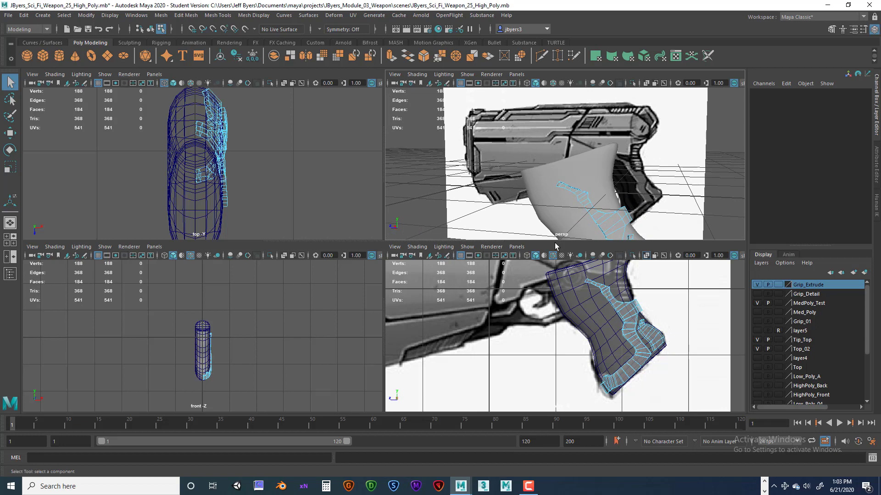
pyautogui.press('space')
pyautogui.press('space')
pyautogui.keyDown('alt'); pyautogui.moveTo(447, 224); pyautogui.dragTo(494, 209); pyautogui.keyUp('alt')
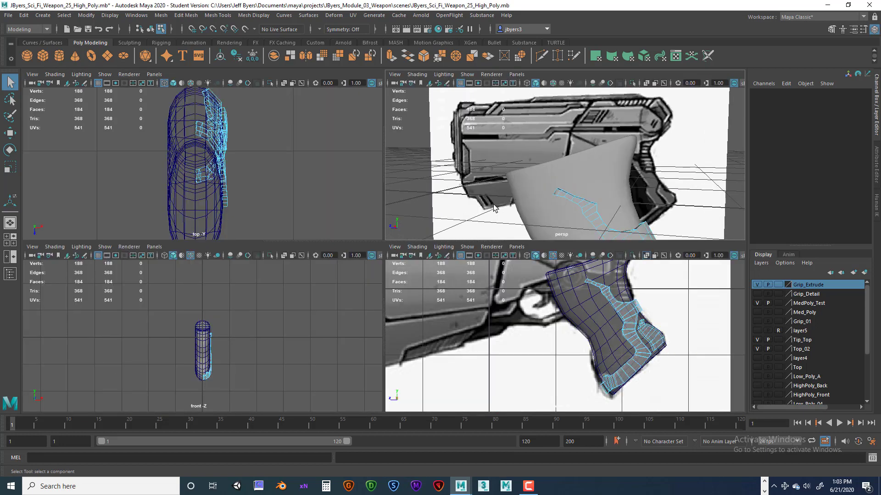
# Step: Create a polygon cylinder at the origin and show it beside the grip in a single perspective view
pyautogui.click(59, 55)
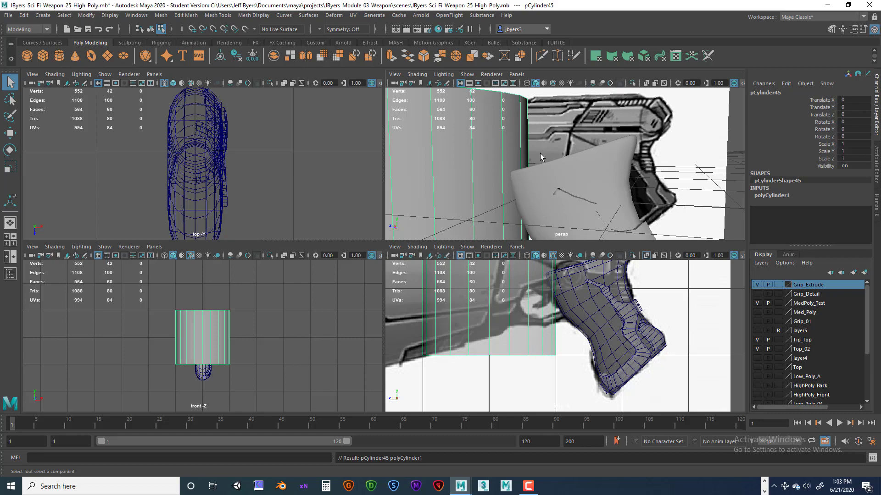
pyautogui.press('space')
pyautogui.scroll(-8, 445, 230)
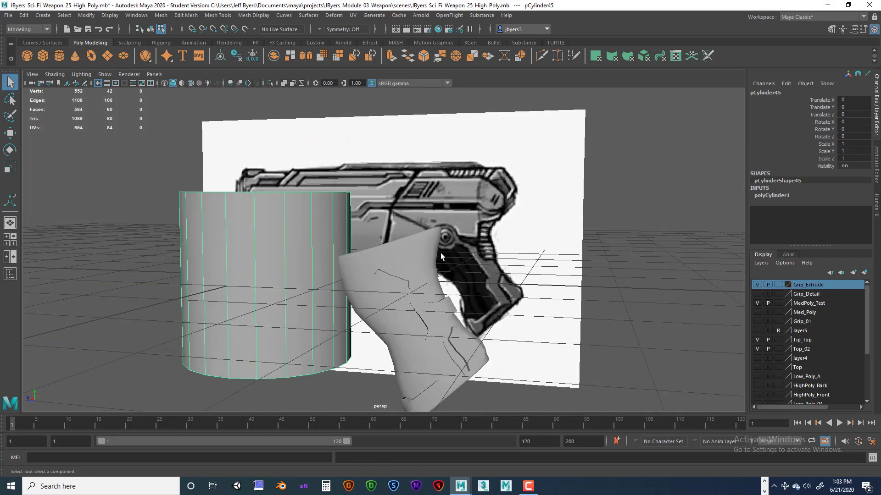
pyautogui.keyDown('alt'); pyautogui.moveTo(440, 252); pyautogui.dragTo(513, 265); pyautogui.keyUp('alt')
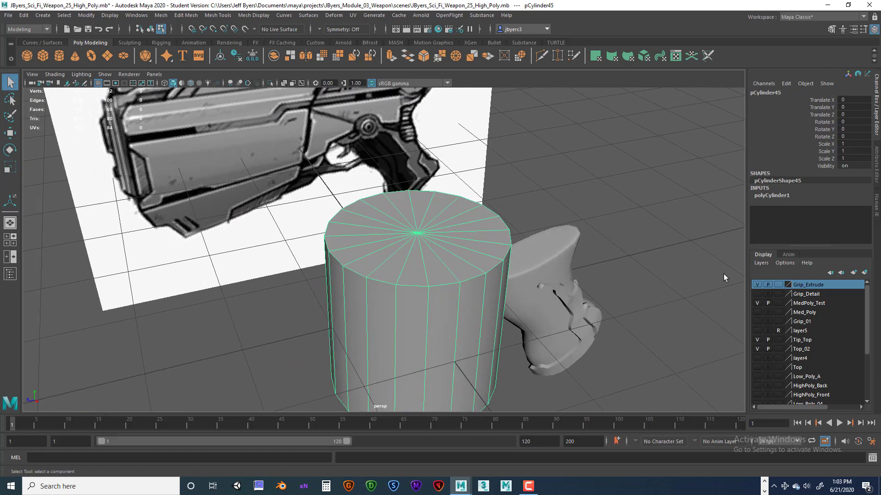
# Step: Set the new cylinder's axis subdivisions to 10
pyautogui.click(780, 196)
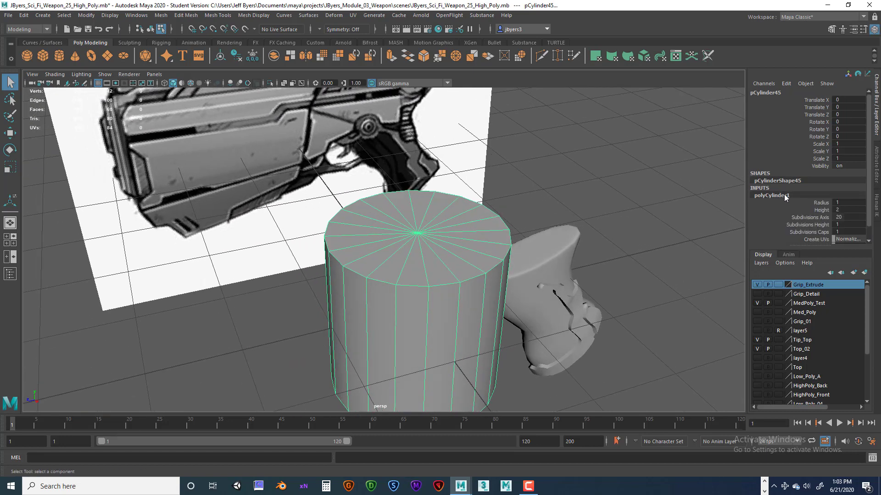
pyautogui.click(846, 217)
pyautogui.click(843, 217)
pyautogui.write('0')
pyautogui.press('Return')
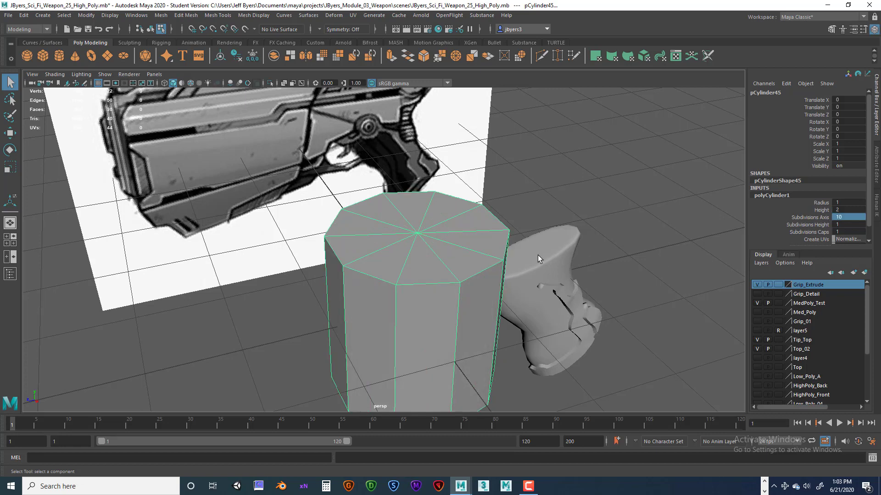
pyautogui.keyDown('alt'); pyautogui.moveTo(537, 255); pyautogui.dragTo(461, 221); pyautogui.keyUp('alt')
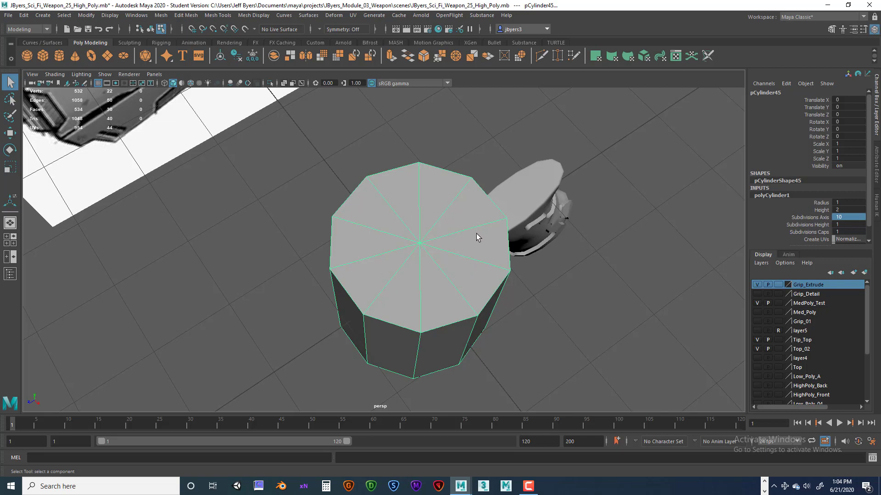
# Step: Set the cylinder's cap subdivisions to 4
pyautogui.keyDown('alt'); pyautogui.moveTo(476, 233); pyautogui.dragTo(476, 237); pyautogui.keyUp('alt')
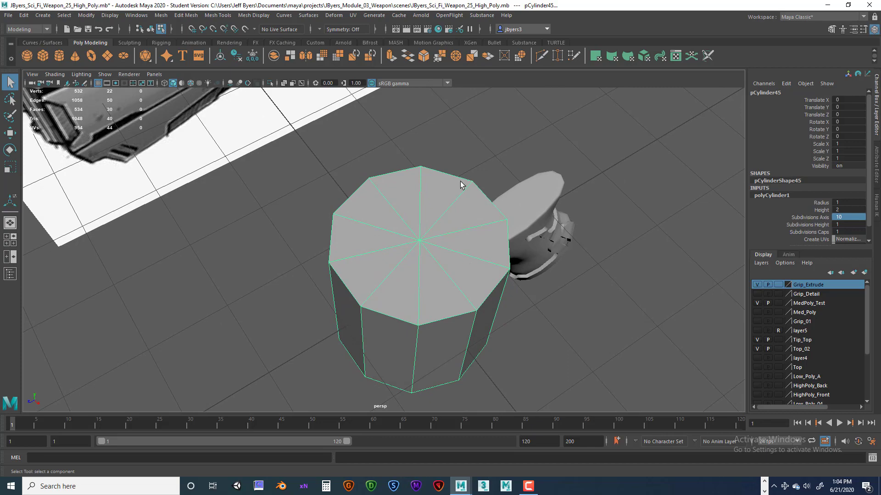
pyautogui.keyDown('alt'); pyautogui.moveTo(461, 185); pyautogui.dragTo(495, 183); pyautogui.keyUp('alt')
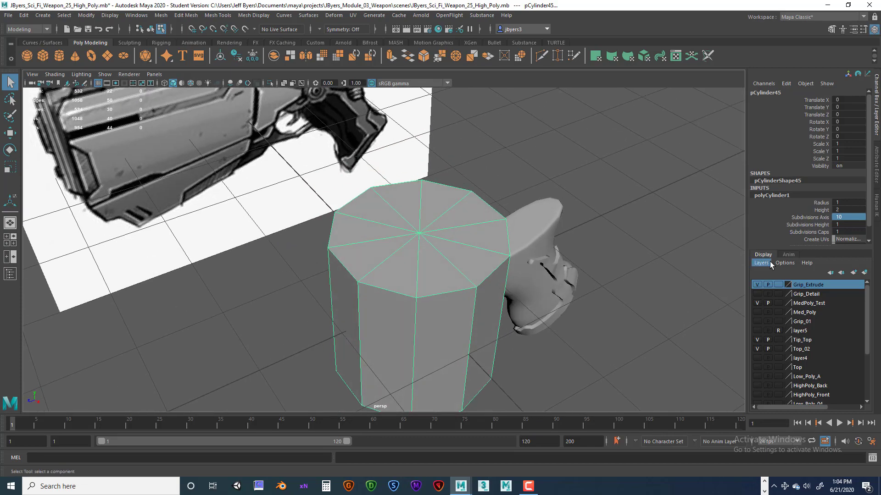
pyautogui.click(821, 225)
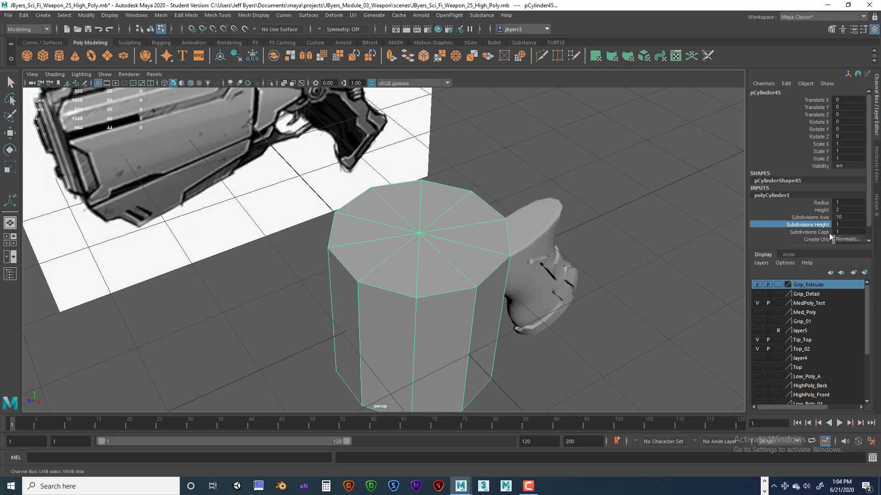
pyautogui.click(828, 232)
pyautogui.doubleClick(850, 232)
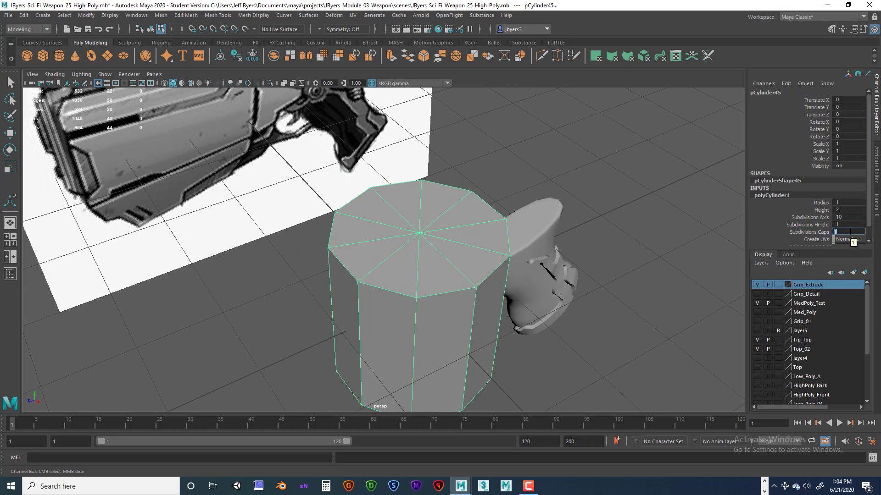
pyautogui.press('Return')
# Step: Set the cylinder's cap subdivisions to 6
pyautogui.keyDown('alt'); pyautogui.moveTo(499, 251); pyautogui.dragTo(439, 134); pyautogui.keyUp('alt')
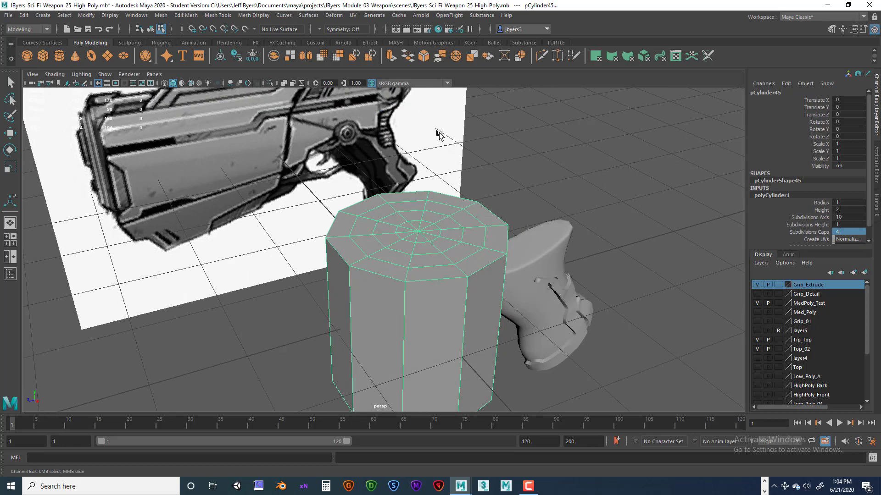
pyautogui.keyDown('alt'); pyautogui.moveTo(371, 162); pyautogui.dragTo(398, 198); pyautogui.keyUp('alt')
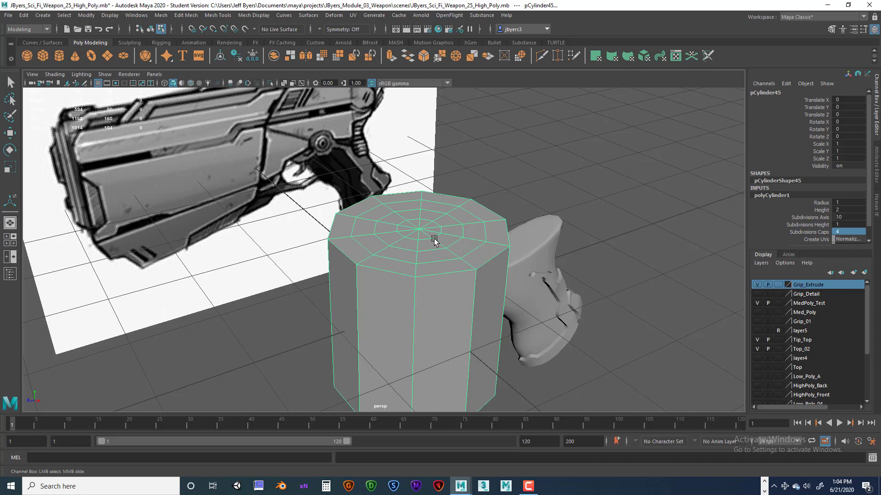
pyautogui.moveTo(434, 240)
pyautogui.keyDown('alt'); pyautogui.mouseDown()
pyautogui.moveTo(417, 199)
pyautogui.moveTo(431, 248)
pyautogui.moveTo(435, 236)
pyautogui.moveTo(429, 236)
pyautogui.mouseUp(); pyautogui.keyUp('alt')
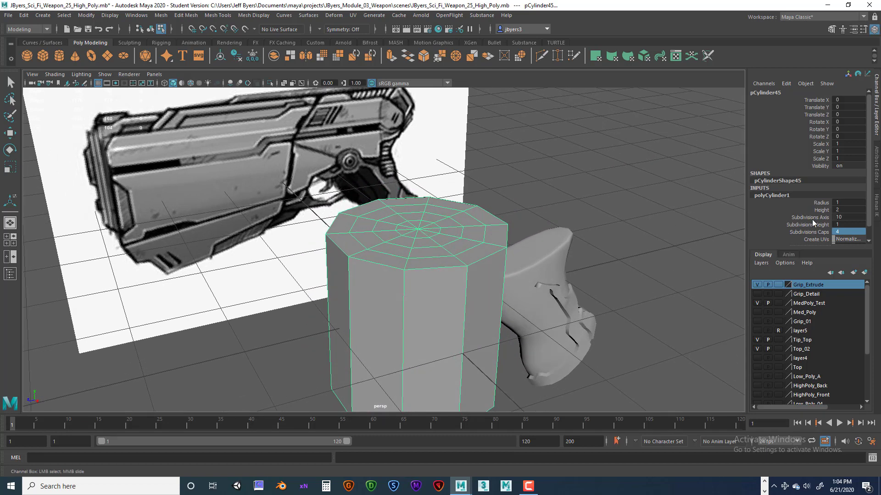
pyautogui.click(846, 231)
pyautogui.press('Return')
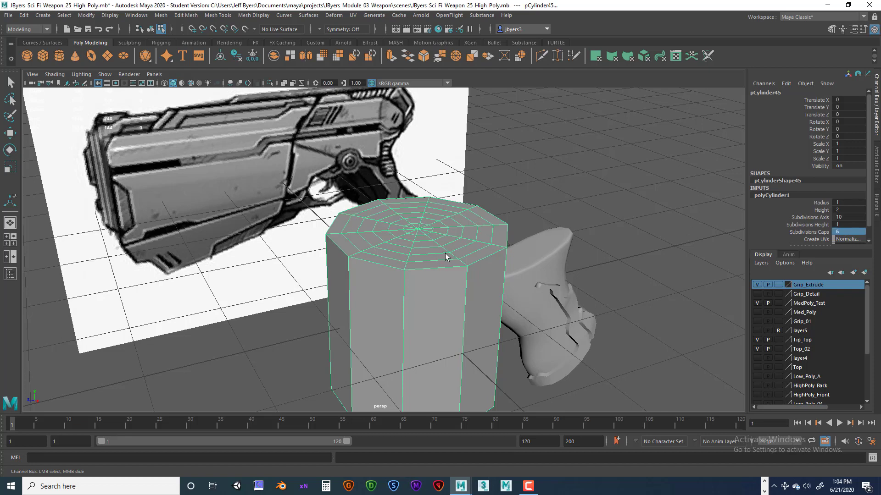
# Step: Delete the cylinder's side and bottom faces, keeping only its top cap as a flat disc
pyautogui.moveTo(444, 252)
pyautogui.keyDown('alt'); pyautogui.mouseDown()
pyautogui.moveTo(436, 268)
pyautogui.moveTo(438, 248)
pyautogui.mouseUp(); pyautogui.keyUp('alt')
pyautogui.moveTo(433, 253)
pyautogui.keyDown('alt'); pyautogui.mouseDown()
pyautogui.moveTo(421, 270)
pyautogui.moveTo(426, 248)
pyautogui.mouseUp(); pyautogui.keyUp('alt')
pyautogui.keyDown('alt'); pyautogui.moveTo(426, 248); pyautogui.dragTo(405, 217, button='middle'); pyautogui.keyUp('alt')
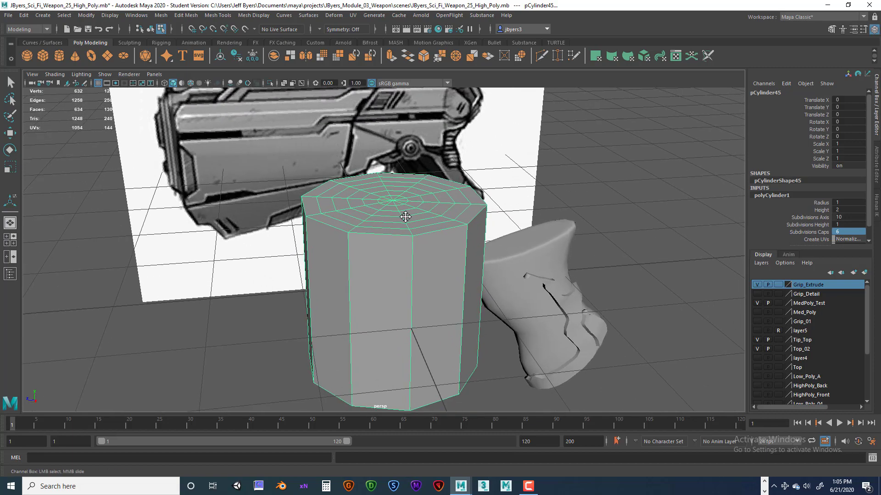
pyautogui.rightClick(428, 249)
pyautogui.click(426, 258)
pyautogui.keyDown('alt'); pyautogui.moveTo(426, 260); pyautogui.dragTo(269, 275); pyautogui.keyUp('alt')
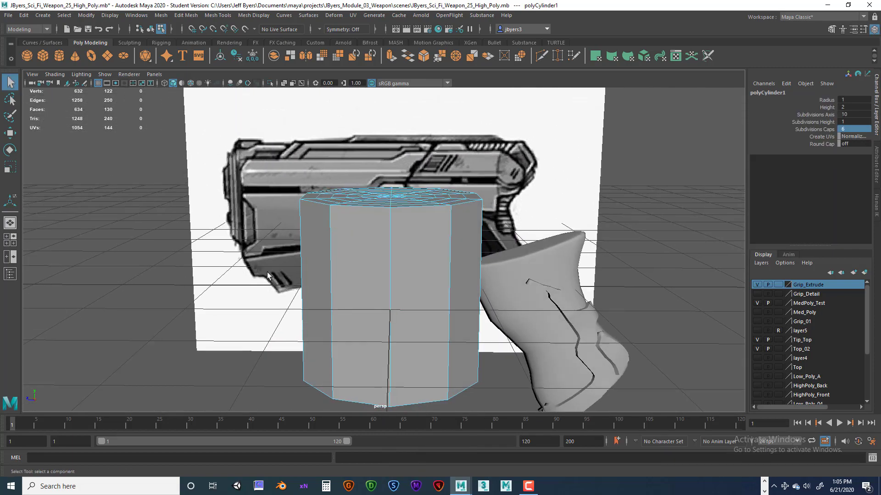
pyautogui.moveTo(476, 408); pyautogui.dragTo(478, 408)
pyautogui.press('Delete')
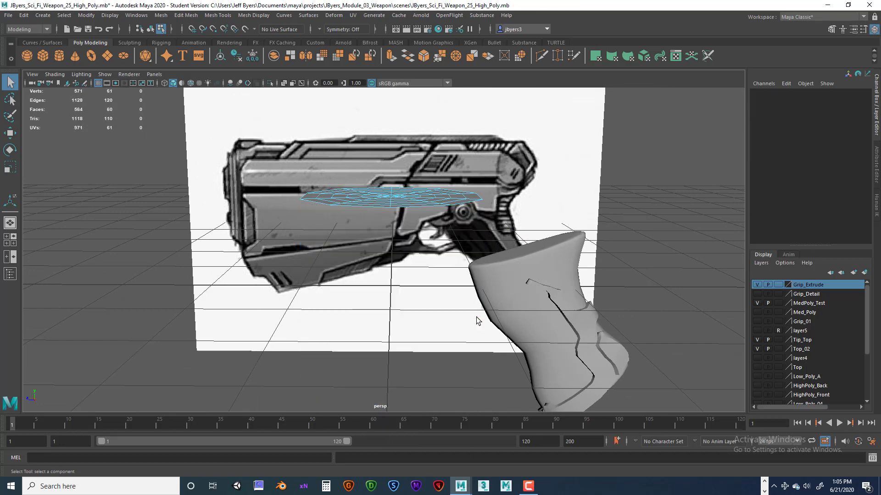
# Step: Select the remaining cap disc as a whole object
pyautogui.keyDown('alt'); pyautogui.moveTo(417, 309); pyautogui.dragTo(414, 227); pyautogui.keyUp('alt')
pyautogui.rightClick(414, 226)
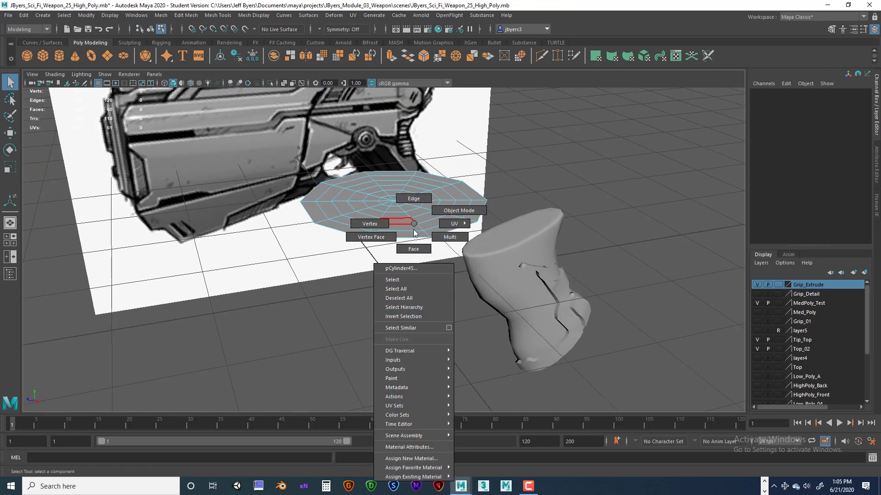
pyautogui.click(407, 279)
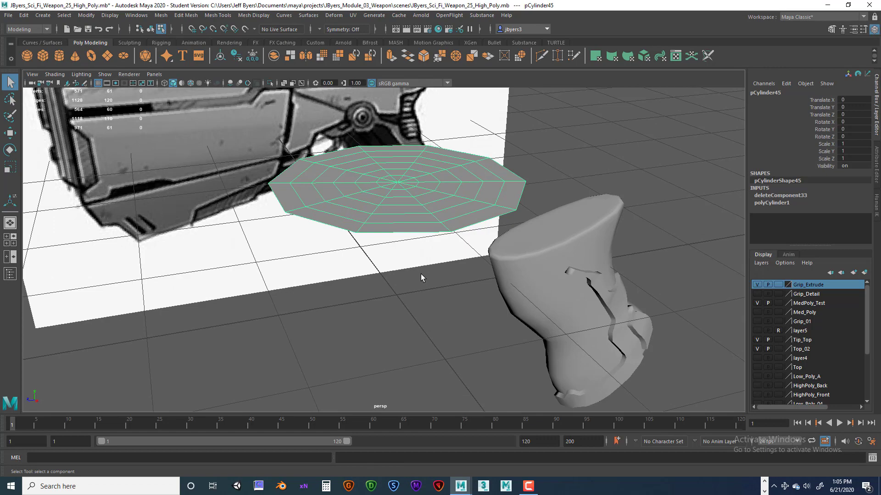
pyautogui.keyDown('alt'); pyautogui.moveTo(420, 274); pyautogui.dragTo(448, 268, button='right'); pyautogui.keyUp('alt')
pyautogui.keyDown('alt'); pyautogui.moveTo(449, 269); pyautogui.dragTo(433, 301); pyautogui.keyUp('alt')
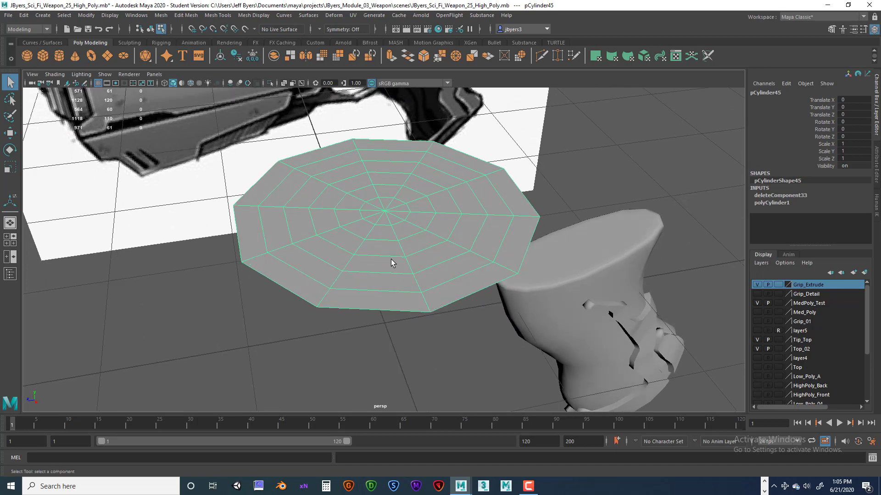
# Step: Try rotating the disc about Z around its original pivot, and undo the rotation
pyautogui.press('e')
pyautogui.press('w')
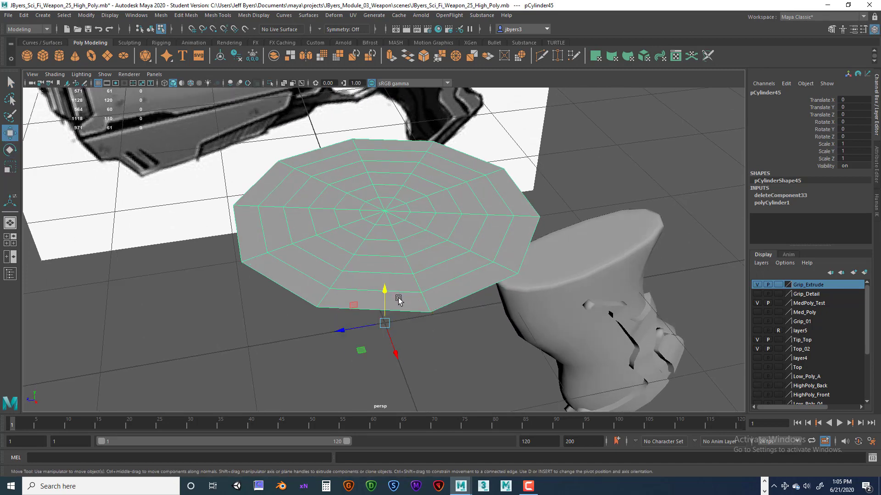
pyautogui.press('e')
pyautogui.moveTo(395, 305); pyautogui.dragTo(466, 308)
pyautogui.hotkey('ctrl', 'z')
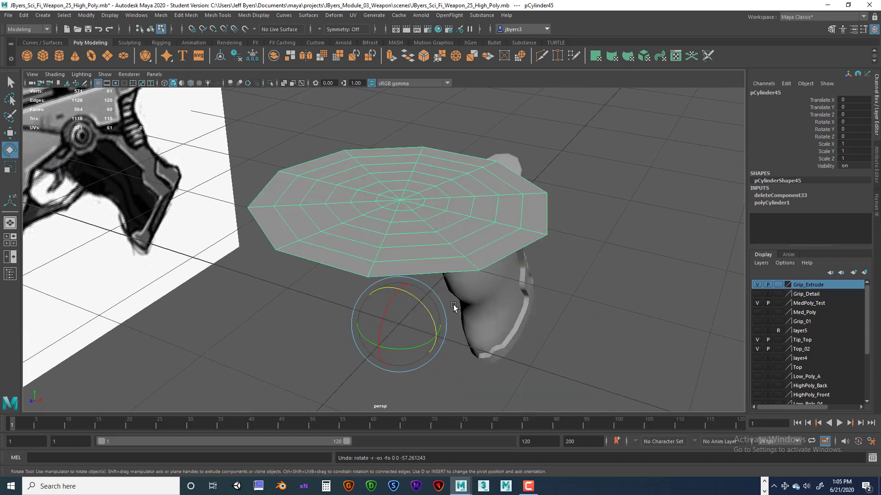
# Step: Center the disc's pivot and set its Z rotation to -90
pyautogui.click(220, 57)
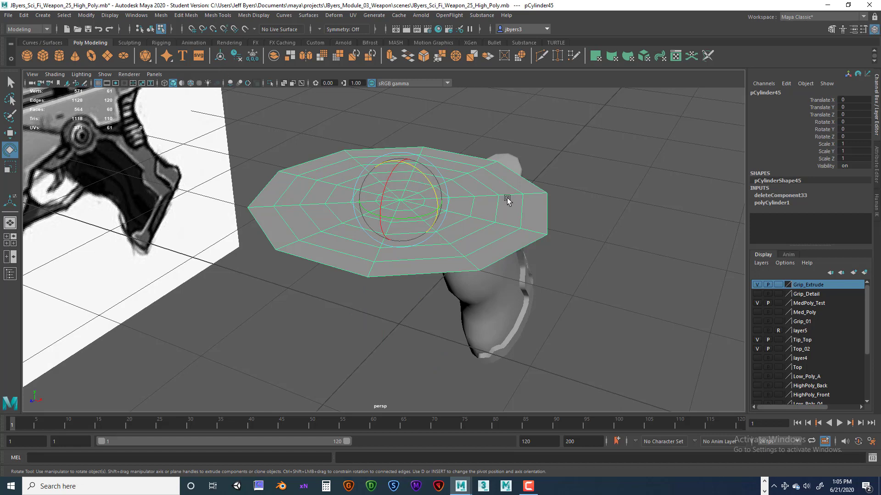
pyautogui.keyDown('alt'); pyautogui.moveTo(507, 197); pyautogui.dragTo(477, 206); pyautogui.keyUp('alt')
pyautogui.moveTo(417, 197); pyautogui.dragTo(435, 243)
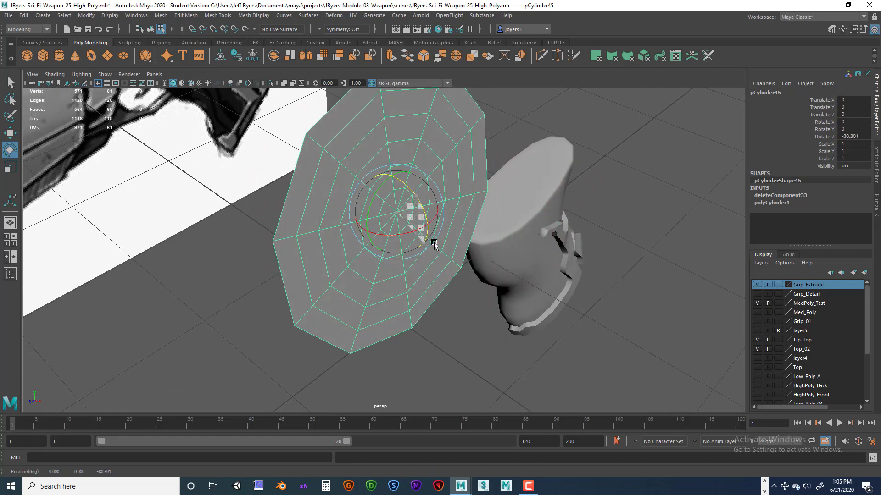
pyautogui.click(861, 136)
pyautogui.write('-90')
pyautogui.press('Return')
# Step: Move the disc in the side view to about Y -0.797, Z -1.24, over the round detail at the grip's upper end
pyautogui.press('space')
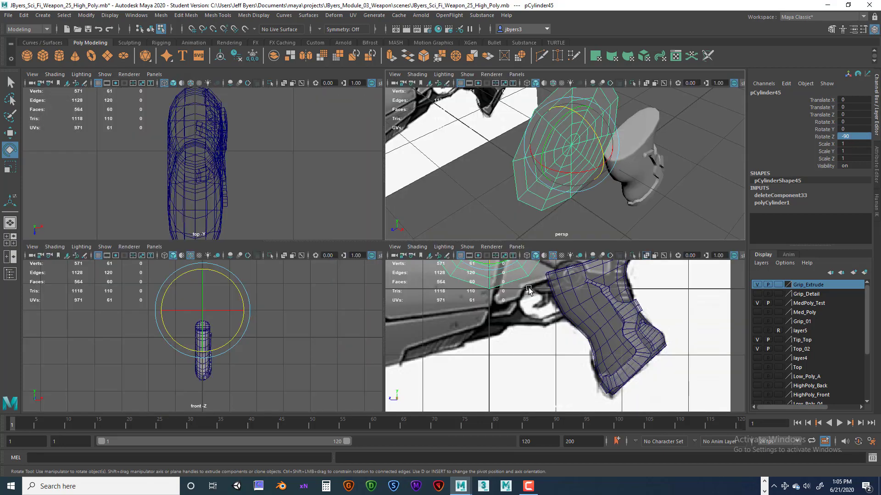
pyautogui.press('space')
pyautogui.scroll(-2, 505, 289)
pyautogui.scroll(5, 423, 233)
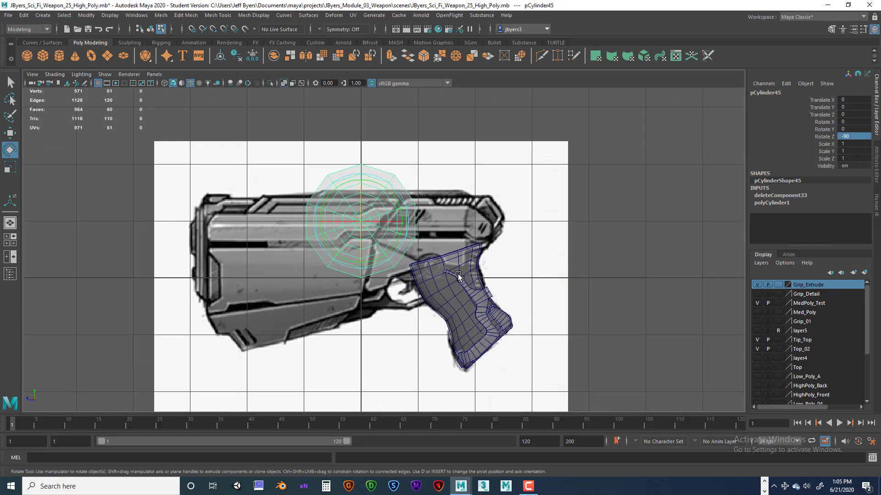
pyautogui.press('w')
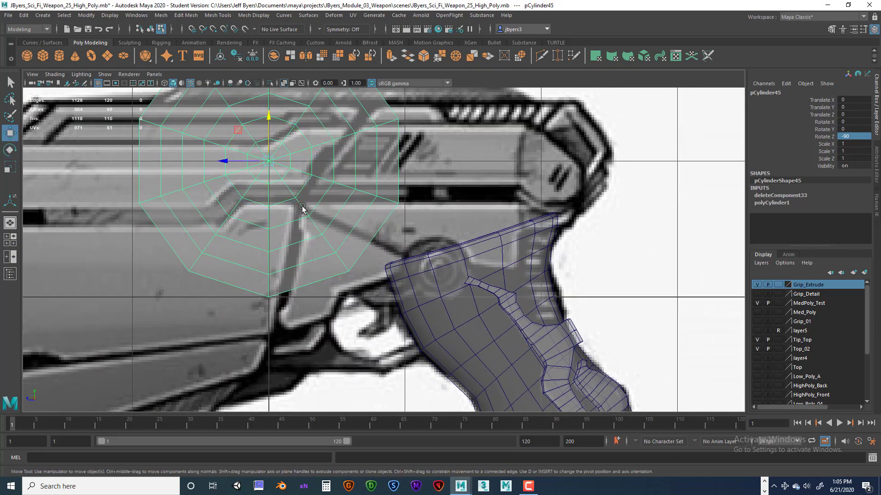
pyautogui.moveTo(280, 172); pyautogui.dragTo(370, 281)
# Step: Scale the disc uniformly to about 0.227 and fine-tune its position to about Y -0.818, Z -1.22, matching the round reference detail
pyautogui.scroll(2, 443, 277)
pyautogui.scroll(1, 446, 280)
pyautogui.press('r')
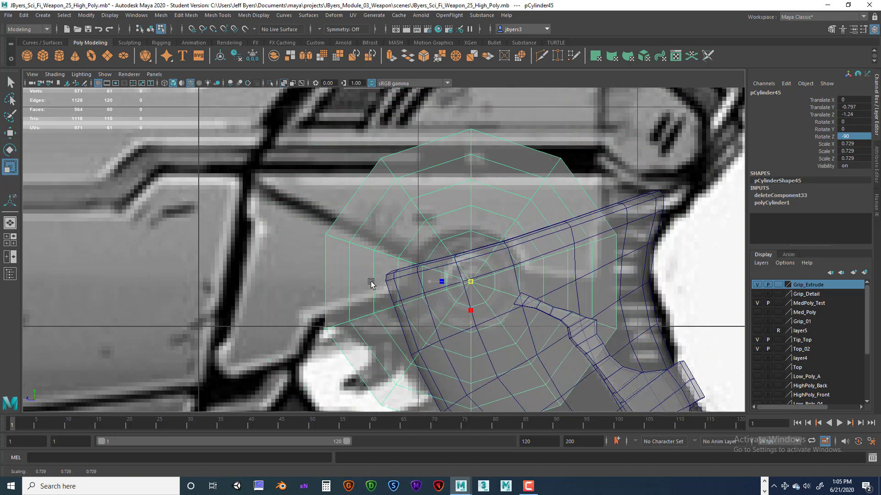
pyautogui.moveTo(470, 282); pyautogui.dragTo(391, 304)
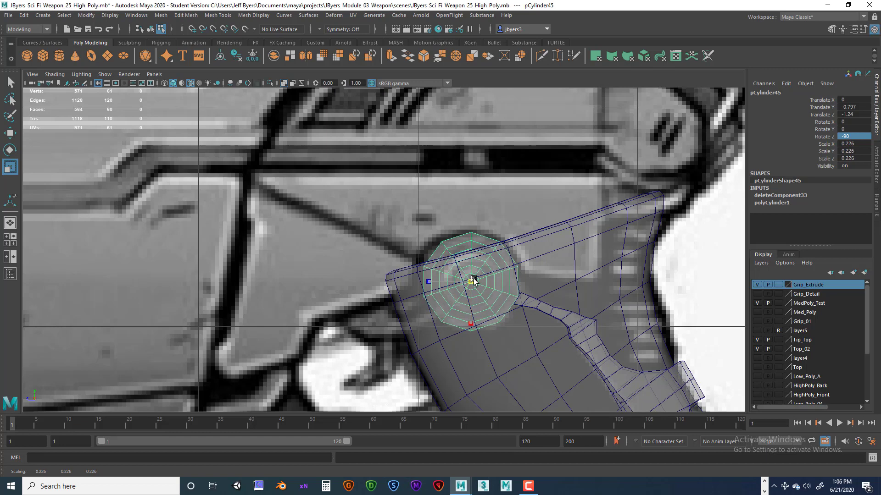
pyautogui.press('w')
pyautogui.moveTo(474, 281); pyautogui.dragTo(467, 284)
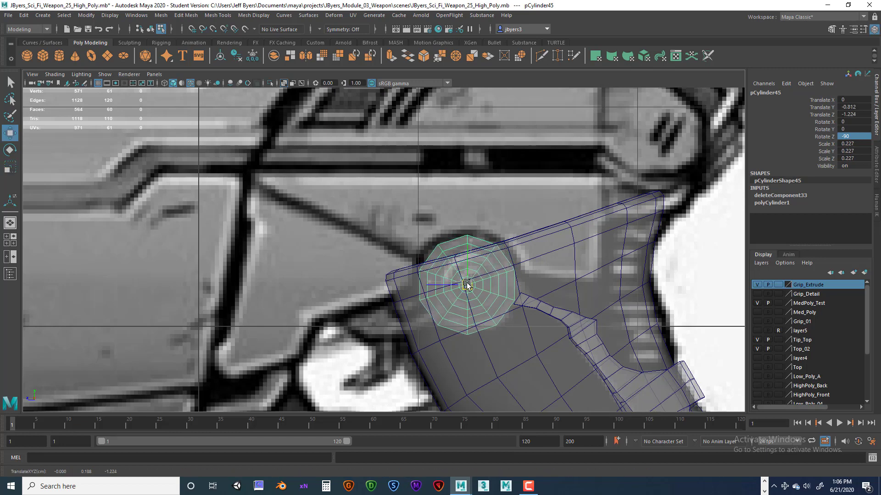
pyautogui.moveTo(467, 284)
pyautogui.mouseDown()
pyautogui.moveTo(426, 293)
pyautogui.moveTo(466, 288)
pyautogui.mouseUp()
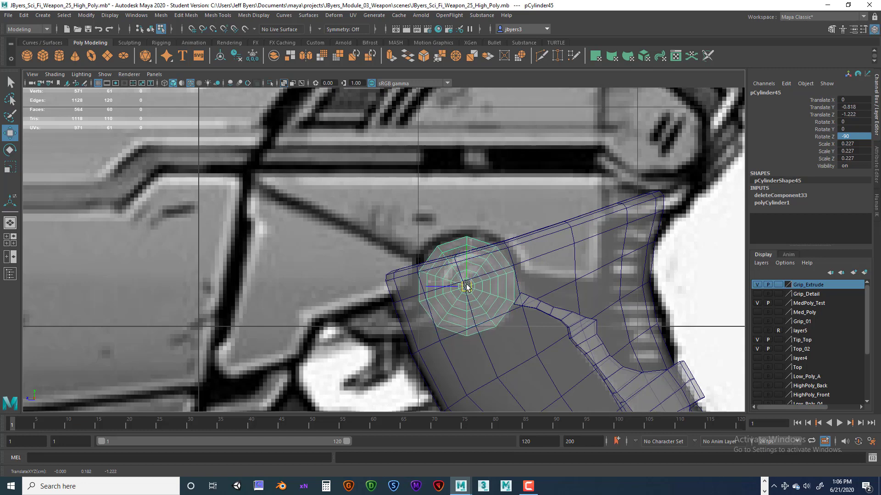
pyautogui.moveTo(467, 287); pyautogui.dragTo(466, 286)
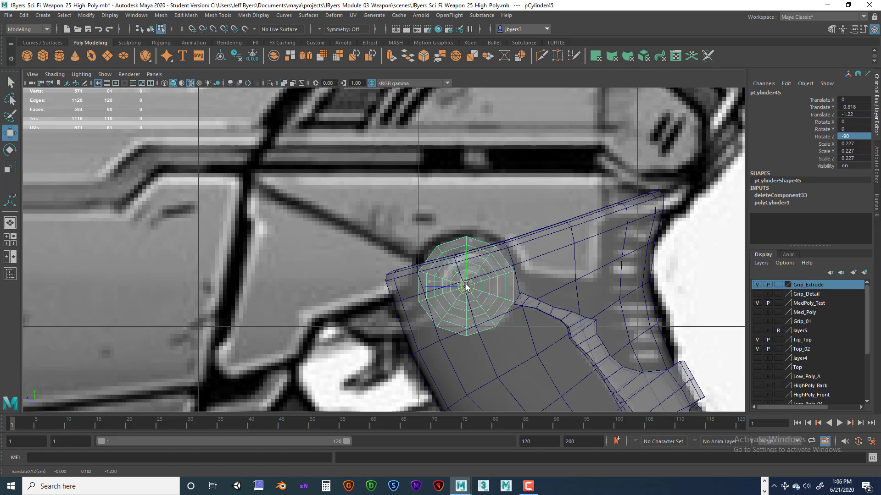
# Step: Reposition the vertices at the trim strip's upper end in the side view so they meet the disc's edge
pyautogui.scroll(5, 577, 333)
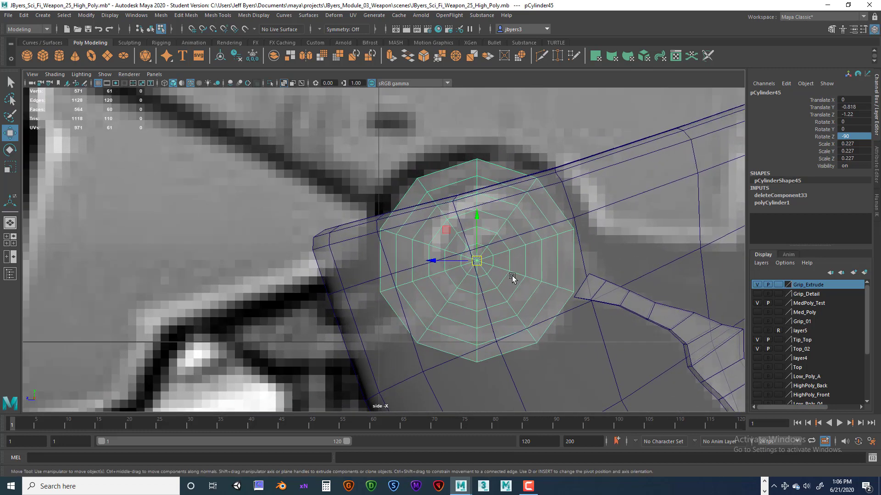
pyautogui.scroll(2, 513, 277)
pyautogui.keyDown('alt'); pyautogui.moveTo(539, 282); pyautogui.dragTo(470, 273, button='middle'); pyautogui.keyUp('alt')
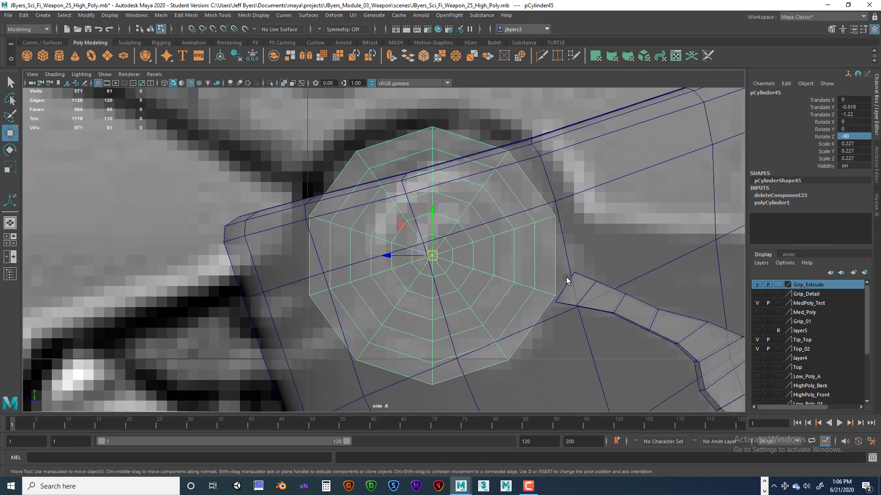
pyautogui.moveTo(571, 277); pyautogui.dragTo(605, 277, button='right')
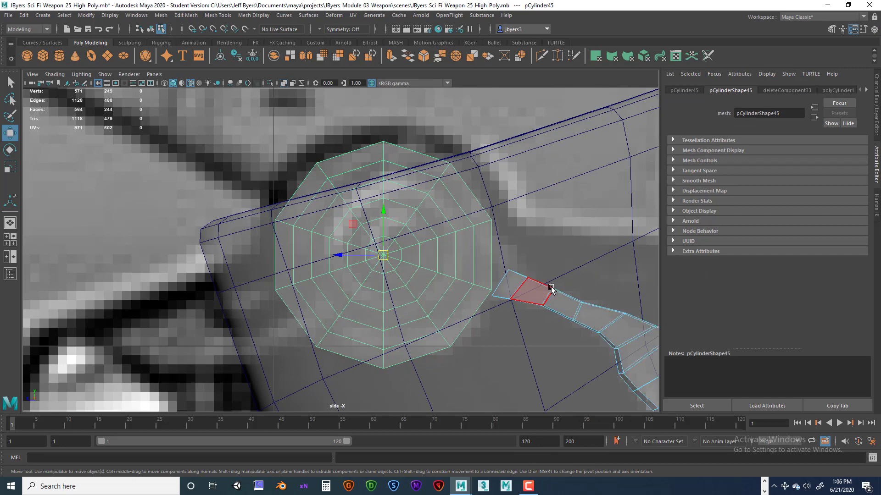
pyautogui.moveTo(518, 233); pyautogui.dragTo(500, 246, button='right')
pyautogui.moveTo(502, 308); pyautogui.dragTo(504, 234)
pyautogui.click(512, 265)
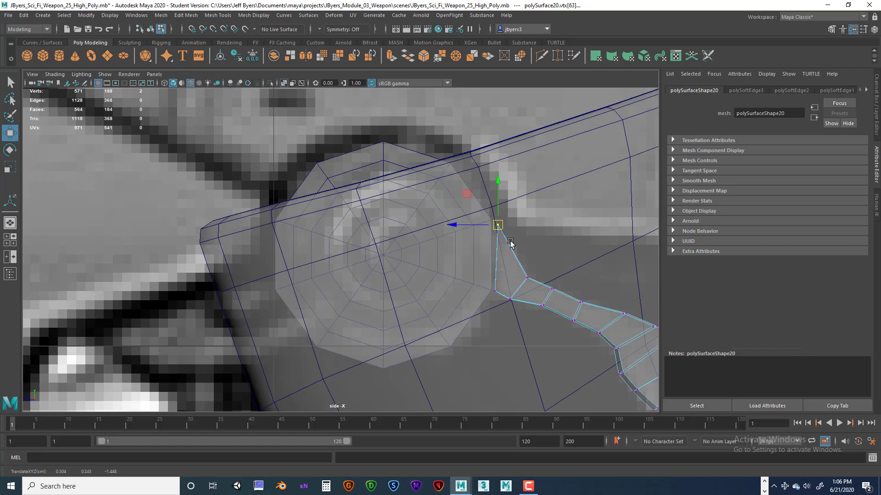
# Step: Move the disc outward along X from inside the grip to its outer side, and check its fit beside the trim strip
pyautogui.keyDown('alt'); pyautogui.moveTo(513, 289); pyautogui.dragTo(504, 252); pyautogui.keyUp('alt')
pyautogui.press('space')
pyautogui.press('space')
pyautogui.scroll(5, 509, 256)
pyautogui.keyDown('alt'); pyautogui.moveTo(515, 260); pyautogui.dragTo(409, 271, button='middle'); pyautogui.keyUp('alt')
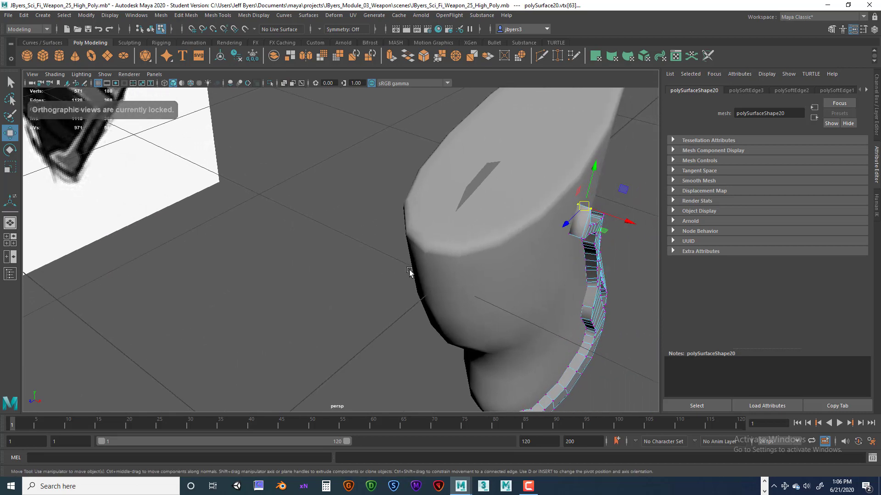
pyautogui.keyDown('alt'); pyautogui.moveTo(409, 271); pyautogui.dragTo(502, 247); pyautogui.keyUp('alt')
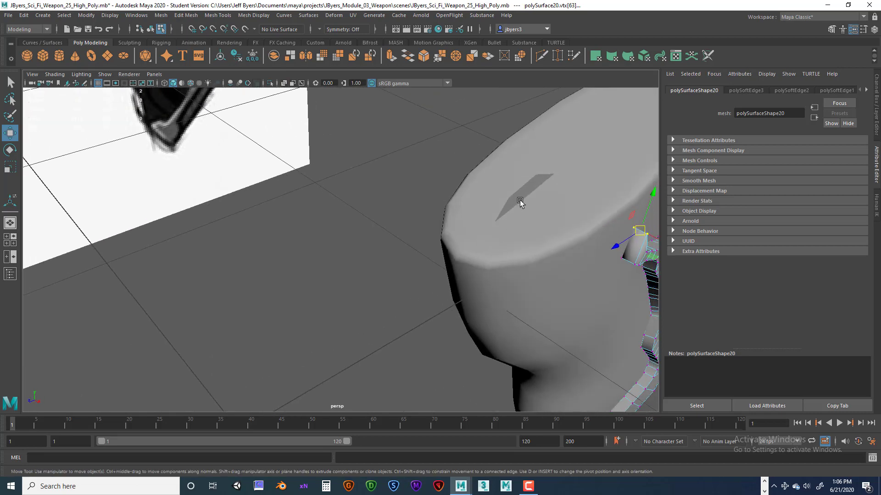
pyautogui.click(519, 203)
pyautogui.keyDown('alt'); pyautogui.moveTo(544, 269); pyautogui.dragTo(538, 236); pyautogui.keyUp('alt')
pyautogui.moveTo(514, 210); pyautogui.dragTo(528, 279, button='right')
pyautogui.moveTo(565, 264); pyautogui.dragTo(645, 299)
pyautogui.keyDown('alt'); pyautogui.moveTo(558, 329); pyautogui.dragTo(488, 317); pyautogui.keyUp('alt')
pyautogui.keyDown('alt'); pyautogui.moveTo(489, 316); pyautogui.dragTo(370, 208, button='middle'); pyautogui.keyUp('alt')
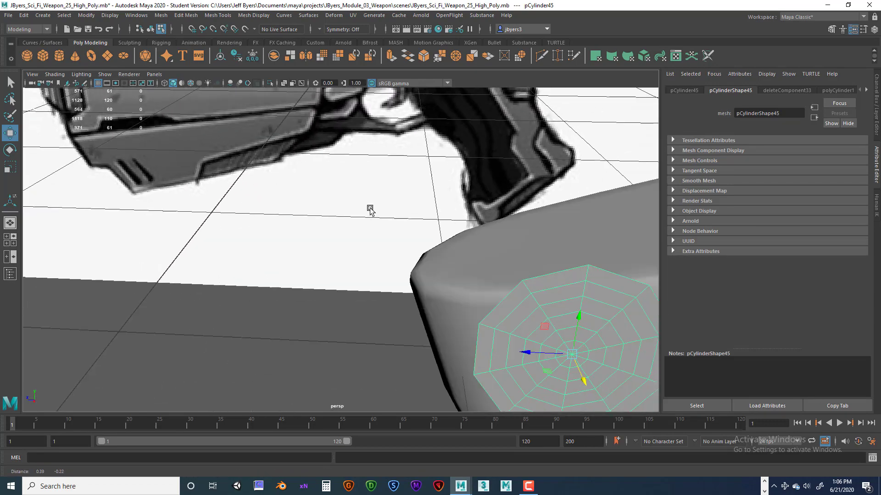
pyautogui.keyDown('alt'); pyautogui.moveTo(596, 335); pyautogui.dragTo(394, 228, button='middle'); pyautogui.keyUp('alt')
pyautogui.keyDown('alt'); pyautogui.moveTo(502, 274); pyautogui.dragTo(575, 280); pyautogui.keyUp('alt')
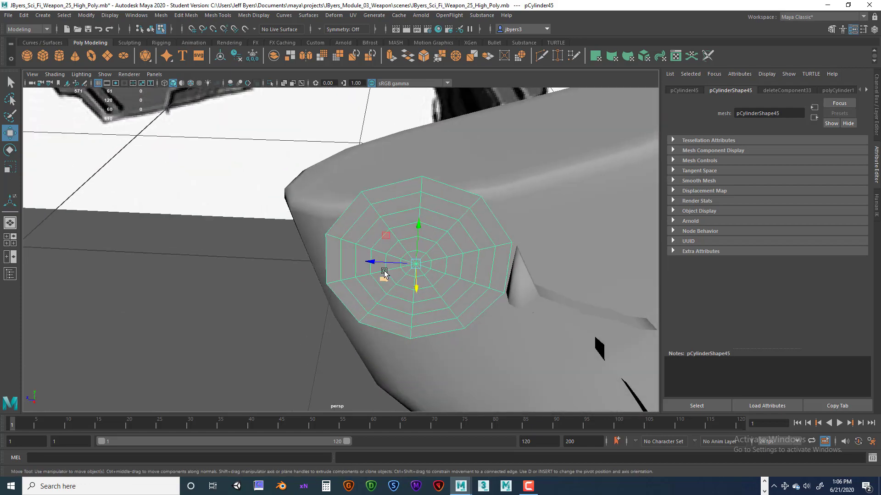
pyautogui.moveTo(373, 261); pyautogui.dragTo(449, 250)
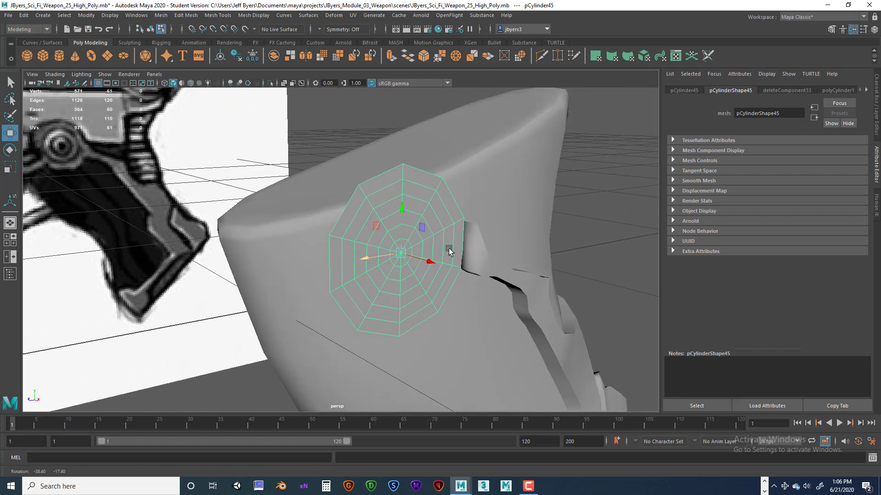
# Step: Nudge the disc slightly in Y and Z beside the trim strip, and delete the strip's upper end face that faces the disc
pyautogui.moveTo(402, 207); pyautogui.dragTo(402, 211)
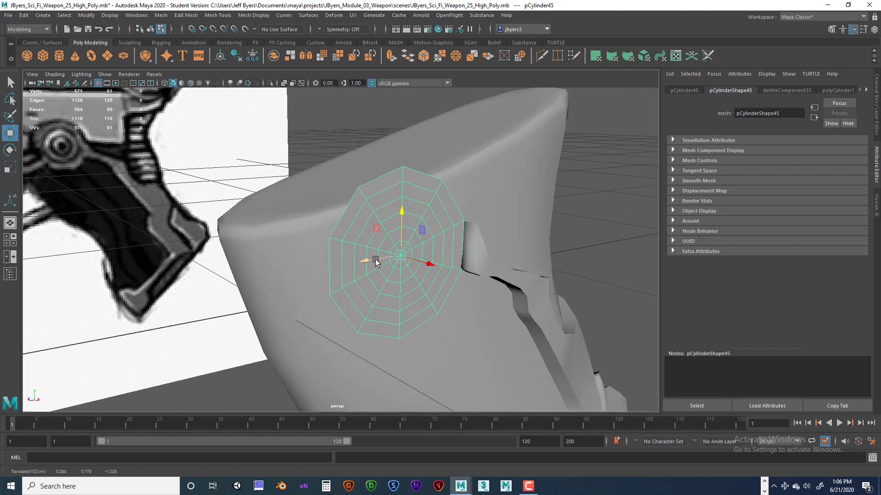
pyautogui.moveTo(376, 262); pyautogui.dragTo(394, 260)
pyautogui.keyDown('shift'); pyautogui.click(469, 251); pyautogui.keyUp('shift')
pyautogui.moveTo(471, 251); pyautogui.dragTo(472, 259, button='right')
pyautogui.click(472, 244)
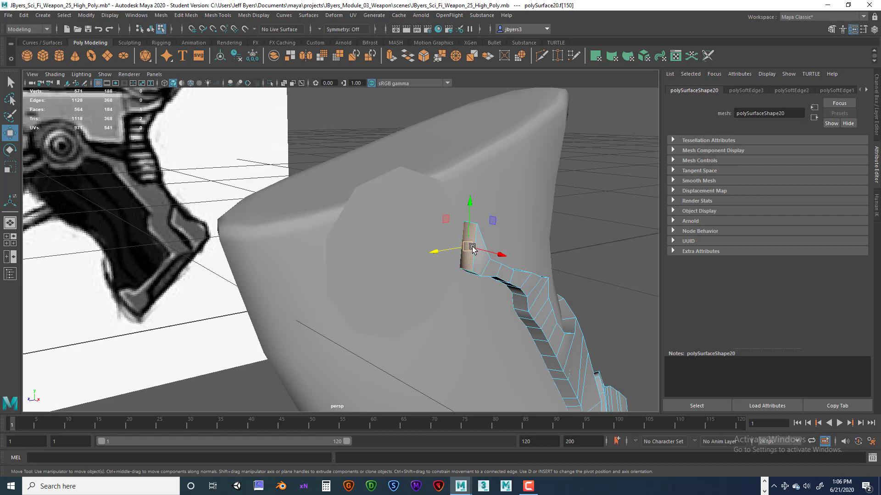
pyautogui.press('Delete')
pyautogui.scroll(2, 478, 254)
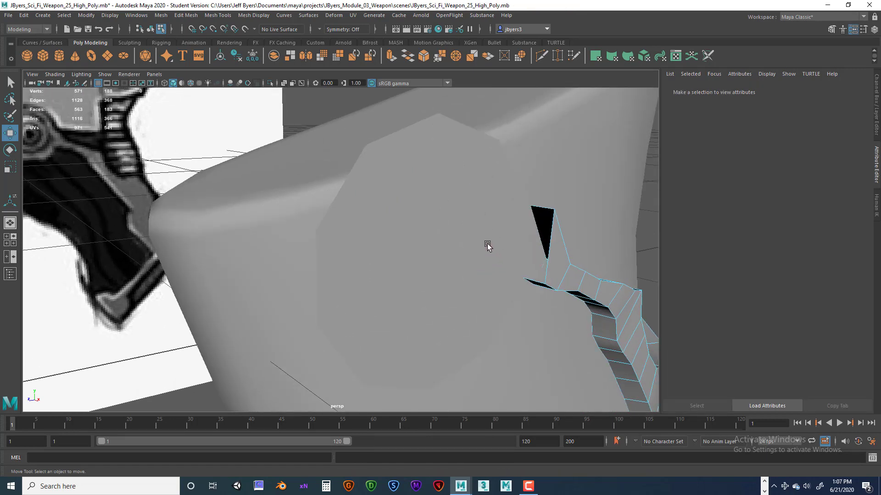
# Step: Extrude all the disc's faces outward by about 0.057 in local Z to give it thickness, and return to object selection
pyautogui.keyDown('alt'); pyautogui.moveTo(487, 244); pyautogui.dragTo(472, 242); pyautogui.keyUp('alt')
pyautogui.moveTo(483, 245); pyautogui.dragTo(484, 259, button='right')
pyautogui.keyDown('alt'); pyautogui.moveTo(509, 266); pyautogui.dragTo(520, 277); pyautogui.keyUp('alt')
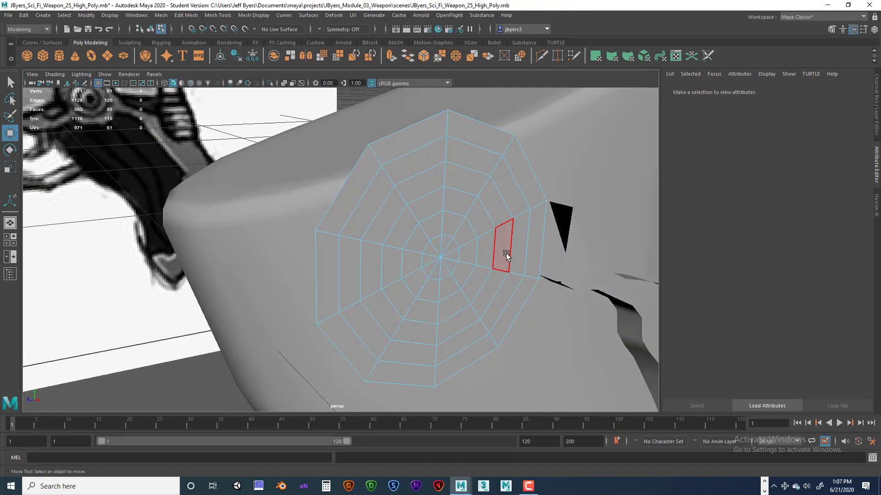
pyautogui.moveTo(506, 256); pyautogui.dragTo(505, 281, button='right')
pyautogui.keyDown('alt'); pyautogui.moveTo(505, 282); pyautogui.dragTo(495, 251); pyautogui.keyUp('alt')
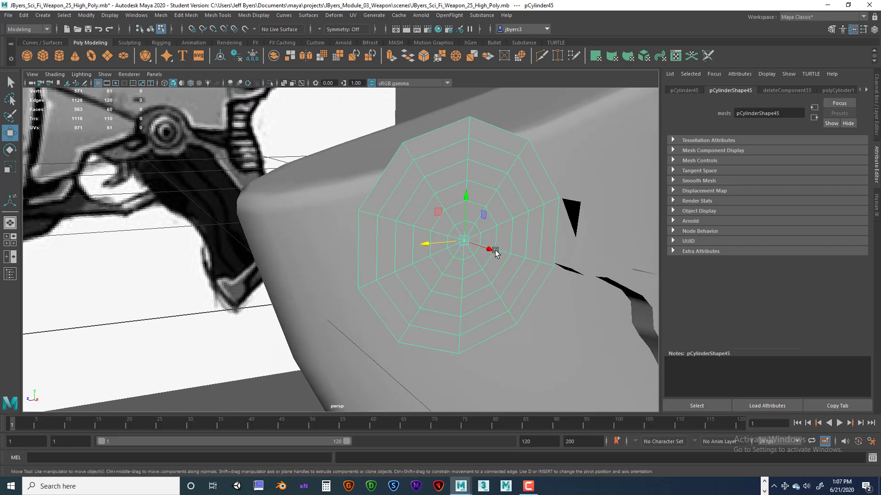
pyautogui.keyDown('alt'); pyautogui.moveTo(378, 305); pyautogui.dragTo(380, 278); pyautogui.keyUp('alt')
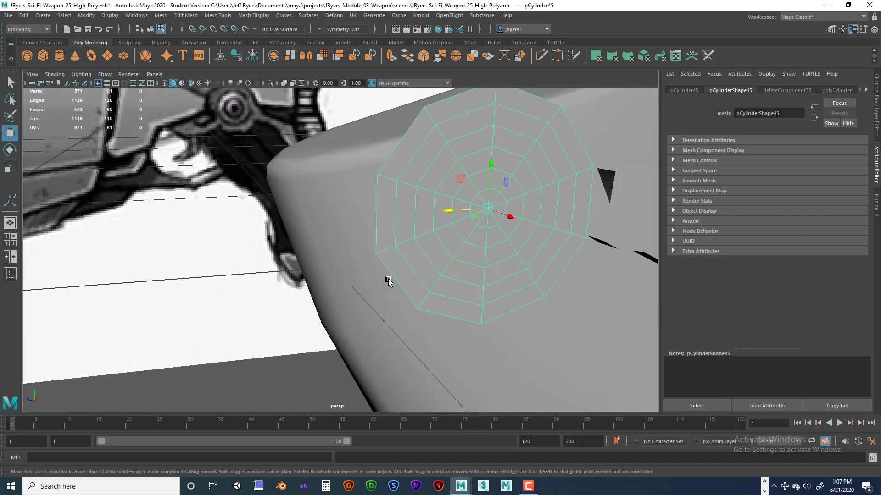
pyautogui.keyDown('alt'); pyautogui.moveTo(401, 292); pyautogui.dragTo(438, 286); pyautogui.keyUp('alt')
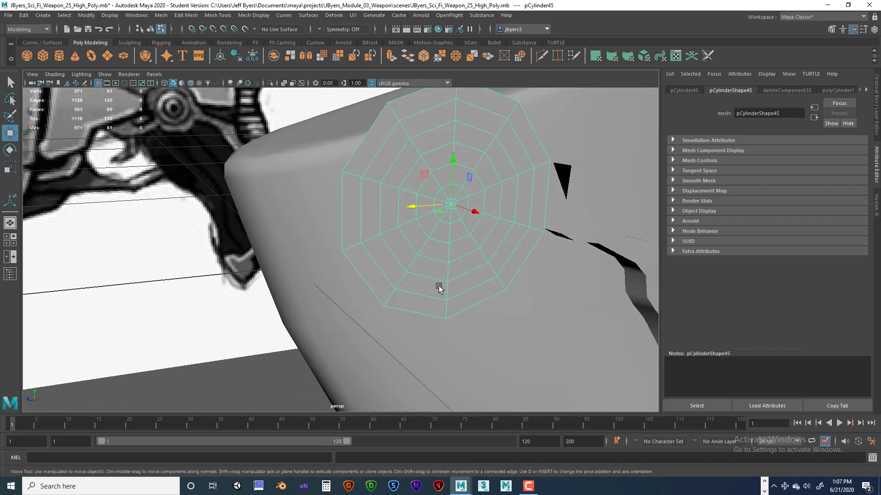
pyautogui.hotkey('ctrl', 'e')
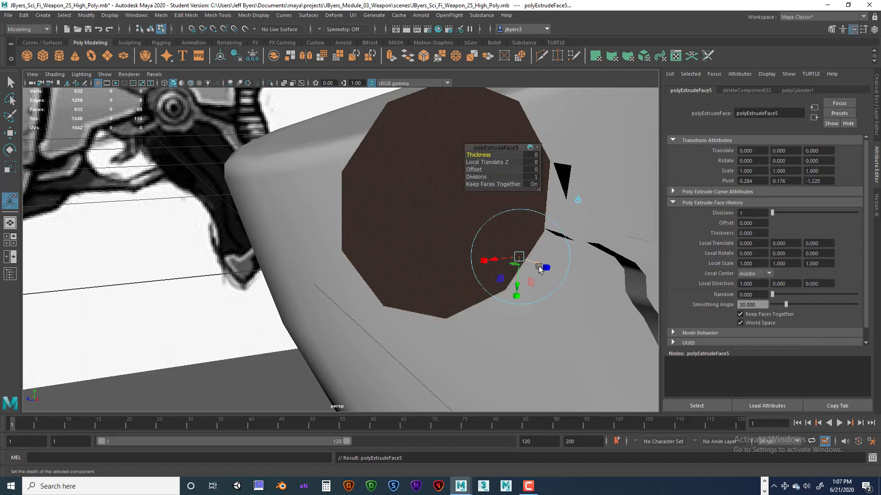
pyautogui.moveTo(539, 269)
pyautogui.mouseDown()
pyautogui.moveTo(572, 277)
pyautogui.moveTo(537, 271)
pyautogui.moveTo(549, 279)
pyautogui.mouseUp()
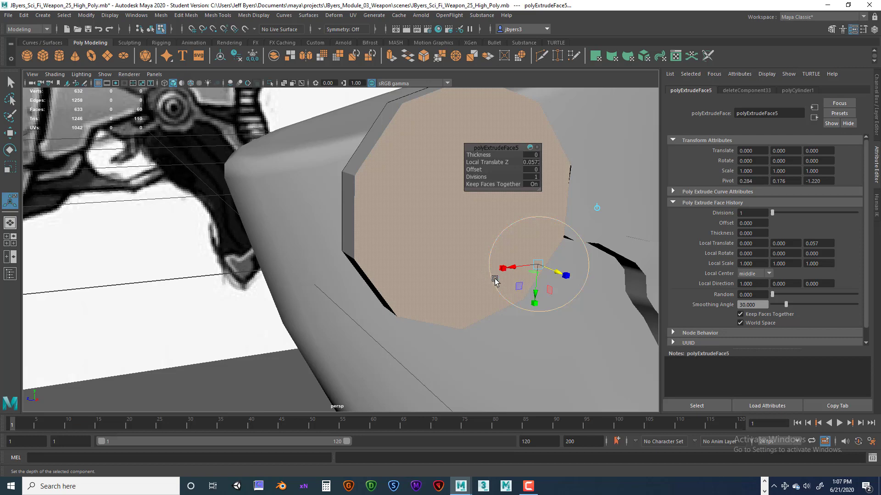
pyautogui.click(259, 303)
pyautogui.hotkey('ctrl', 'z')
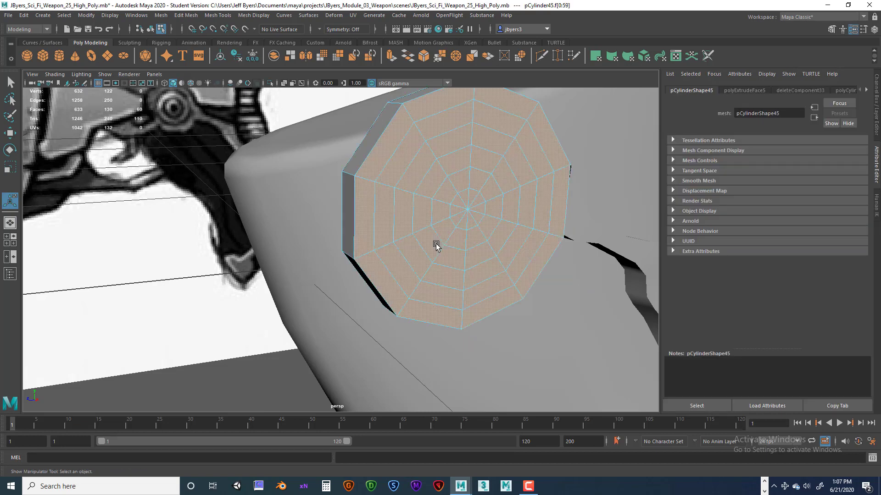
pyautogui.moveTo(438, 233); pyautogui.dragTo(440, 251, button='right')
pyautogui.moveTo(435, 283); pyautogui.dragTo(406, 291, button='right')
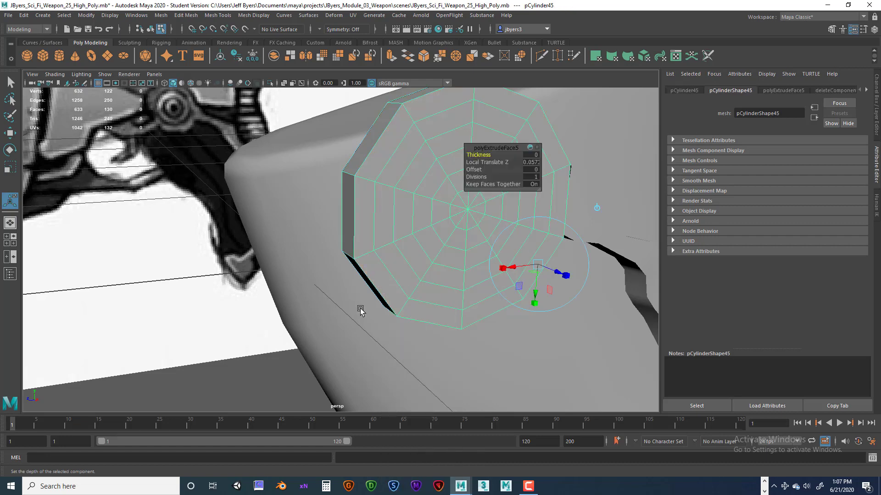
# Step: Show wireframe on the shaded models and delete the disc's side face that meets the trim strip's open end
pyautogui.click(190, 83)
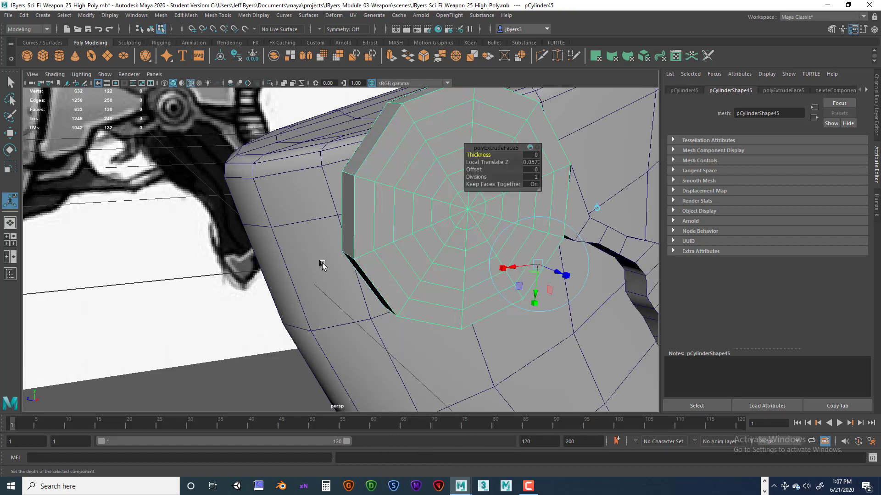
pyautogui.keyDown('alt'); pyautogui.moveTo(322, 265); pyautogui.dragTo(397, 262); pyautogui.keyUp('alt')
pyautogui.moveTo(400, 256); pyautogui.dragTo(409, 261, button='right')
pyautogui.click(407, 260)
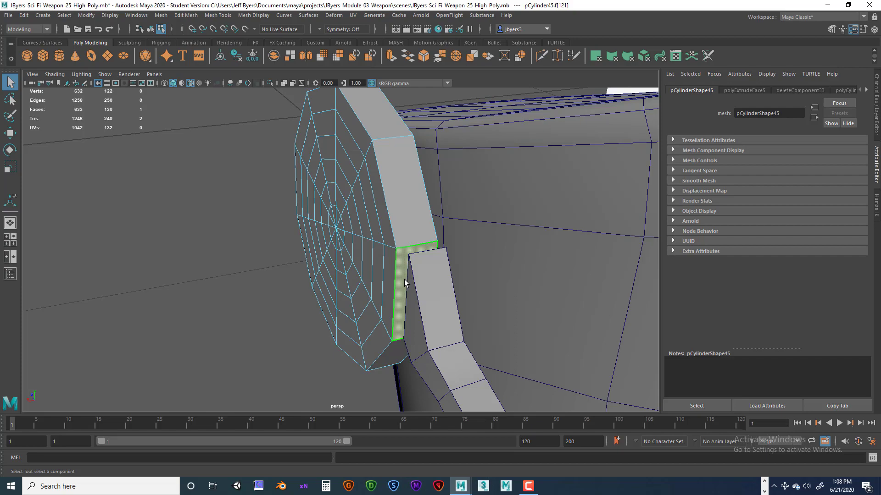
pyautogui.press('Delete')
pyautogui.keyDown('alt'); pyautogui.moveTo(400, 276); pyautogui.dragTo(418, 257); pyautogui.keyUp('alt')
pyautogui.scroll(-3, 413, 259)
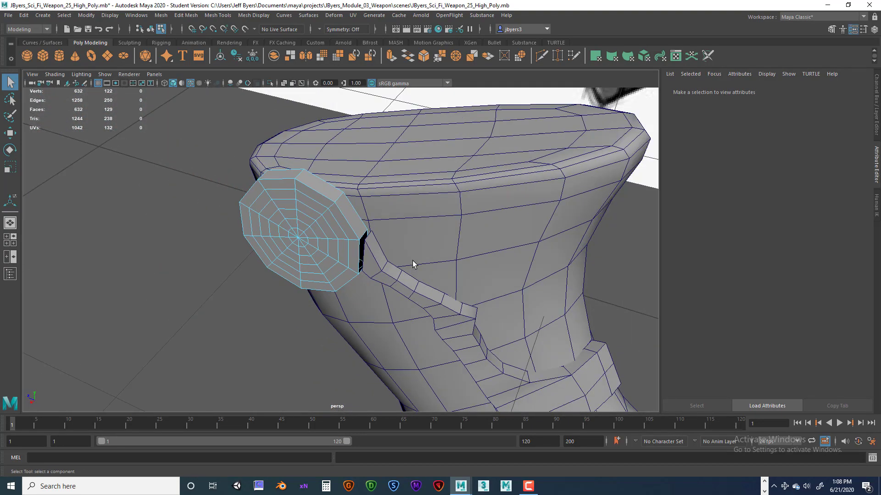
# Step: Combine the thickened disc and the trim strip into a single mesh
pyautogui.keyDown('alt'); pyautogui.moveTo(412, 261); pyautogui.dragTo(379, 257); pyautogui.keyUp('alt')
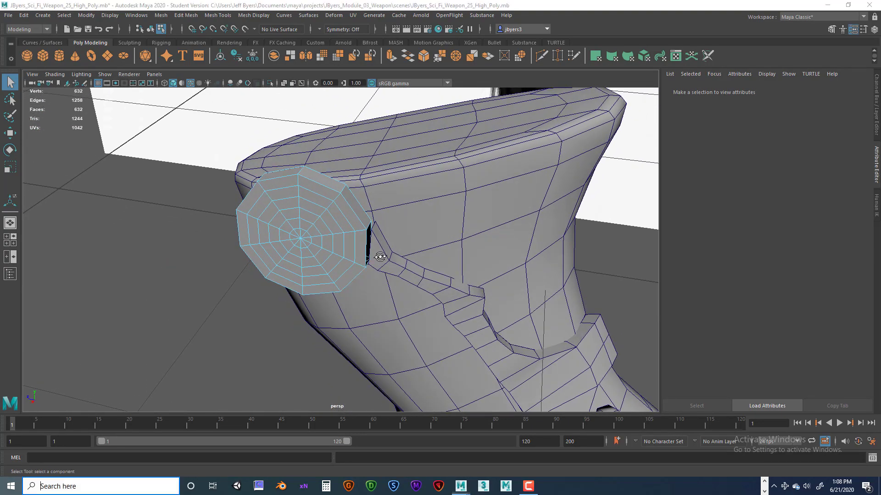
pyautogui.press('super')
pyautogui.press('super')
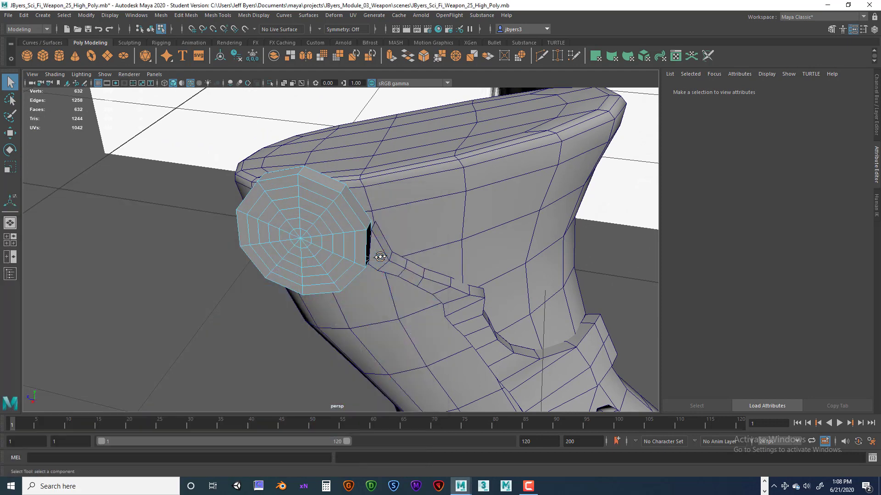
pyautogui.click(150, 29)
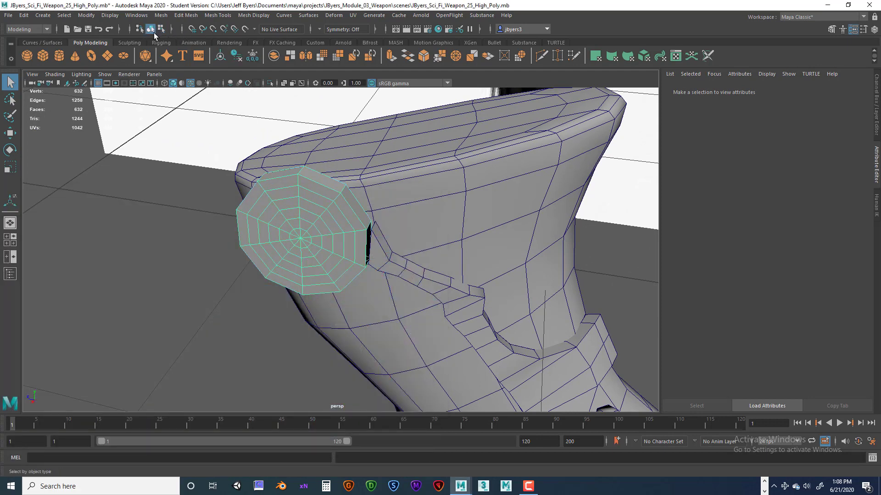
pyautogui.keyDown('shift'); pyautogui.click(390, 255); pyautogui.keyUp('shift')
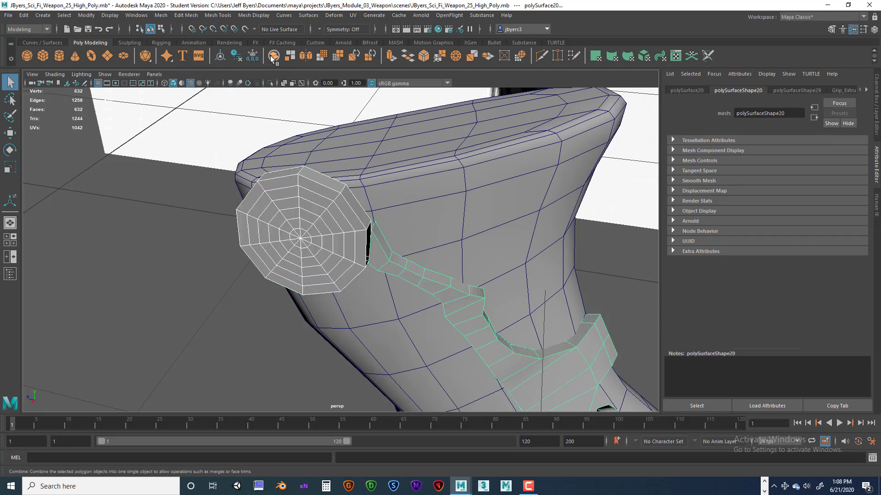
pyautogui.press('space')
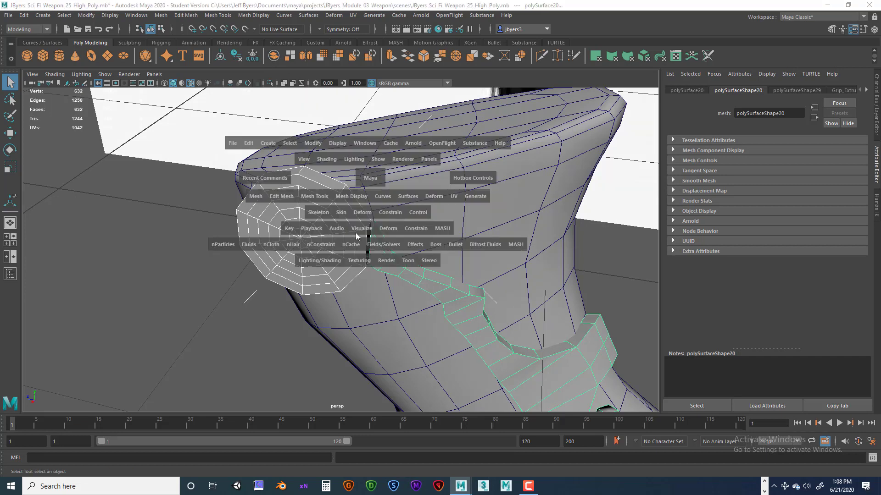
pyautogui.click(257, 196)
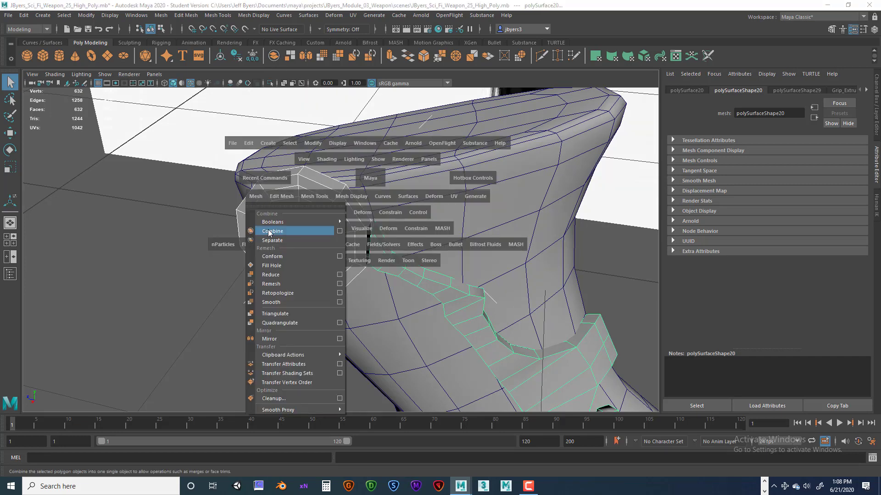
pyautogui.click(267, 230)
pyautogui.press('w')
# Step: Target-weld the trim strip's upper end vertex nearest the grip to the matching back corner of the disc's opening
pyautogui.scroll(6, 402, 255)
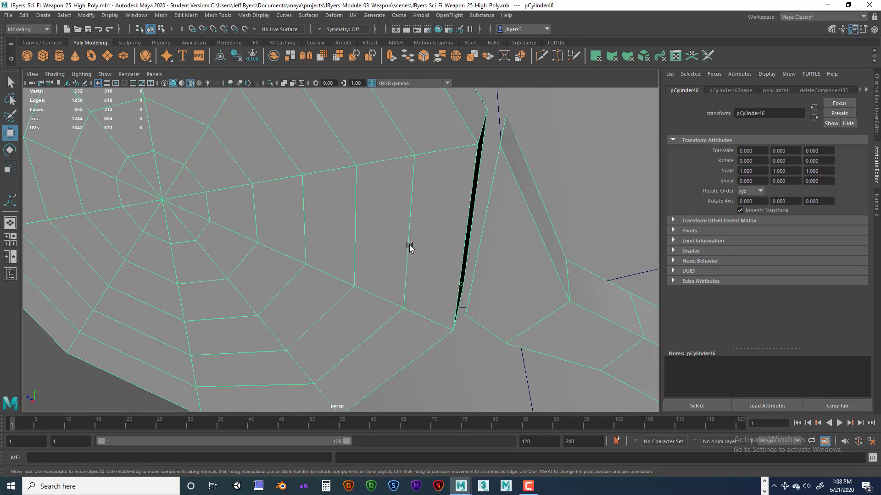
pyautogui.keyDown('alt'); pyautogui.moveTo(421, 242); pyautogui.dragTo(426, 265); pyautogui.keyUp('alt')
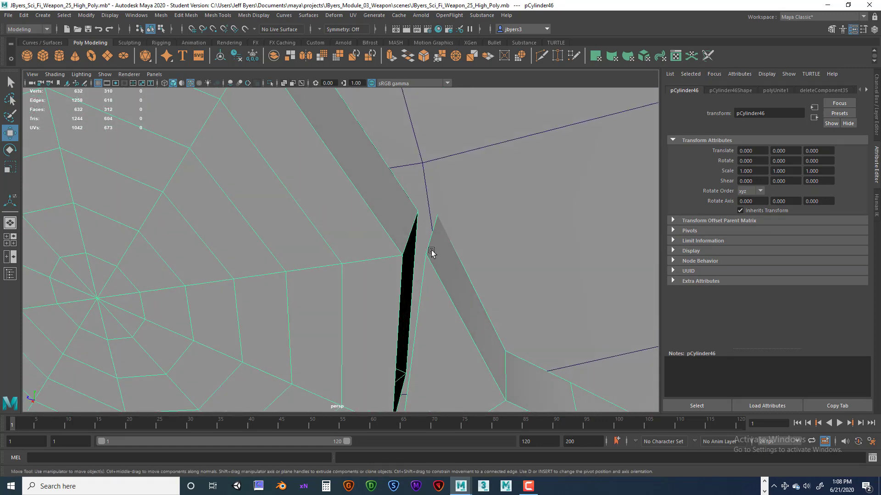
pyautogui.keyDown('shift'); pyautogui.moveTo(431, 252); pyautogui.dragTo(426, 219, button='right'); pyautogui.keyUp('shift')
pyautogui.keyDown('alt'); pyautogui.moveTo(450, 246); pyautogui.dragTo(429, 275); pyautogui.keyUp('alt')
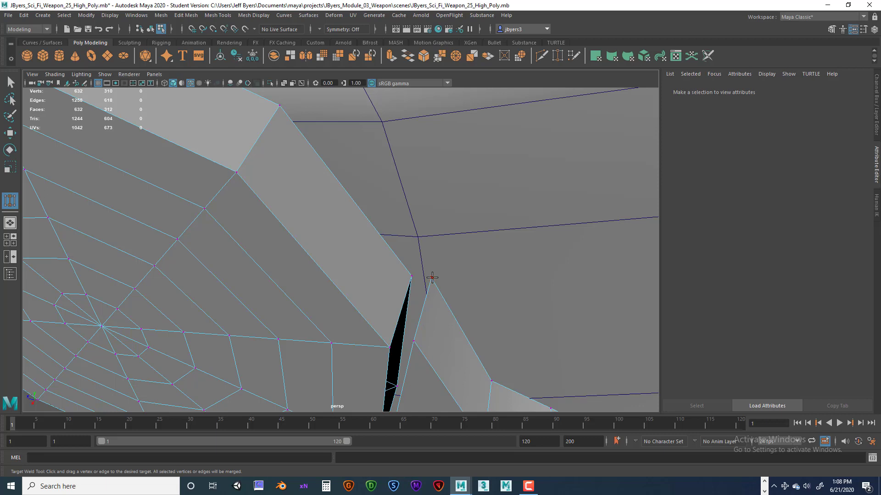
pyautogui.moveTo(431, 277); pyautogui.dragTo(433, 243)
# Step: Target-weld the strip's lower back vertex to the disc's lower back corner in wireframe display, and restore shaded display
pyautogui.scroll(5, 432, 244)
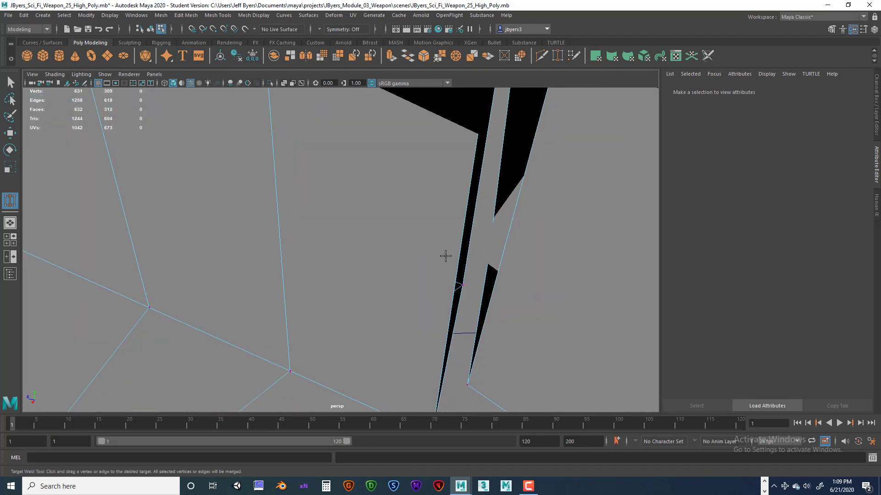
pyautogui.scroll(3, 442, 255)
pyautogui.scroll(-3, 442, 256)
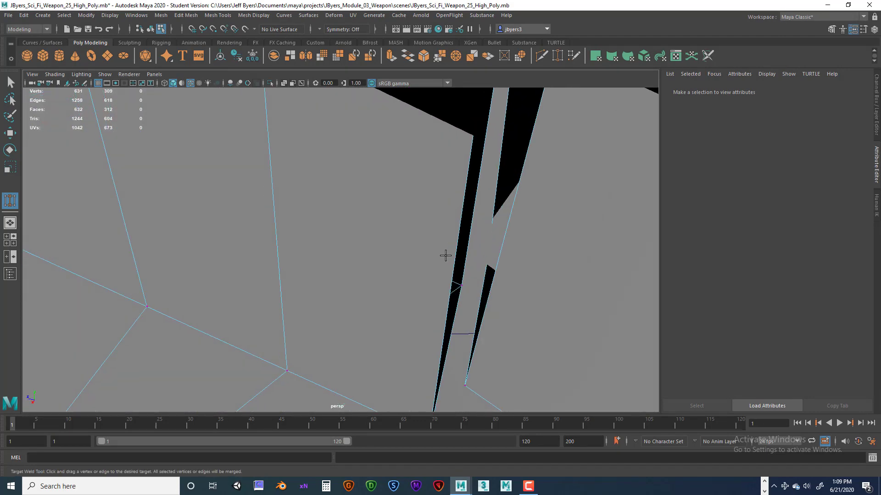
pyautogui.press('4')
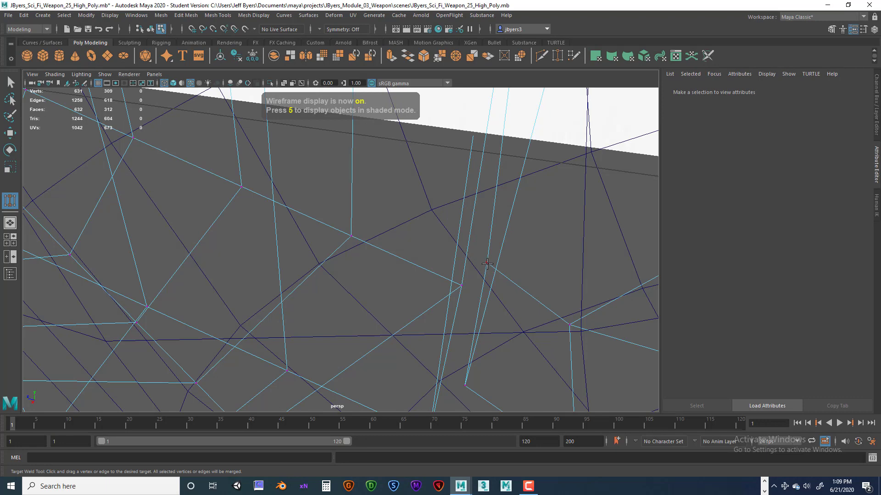
pyautogui.moveTo(487, 262); pyautogui.dragTo(461, 285)
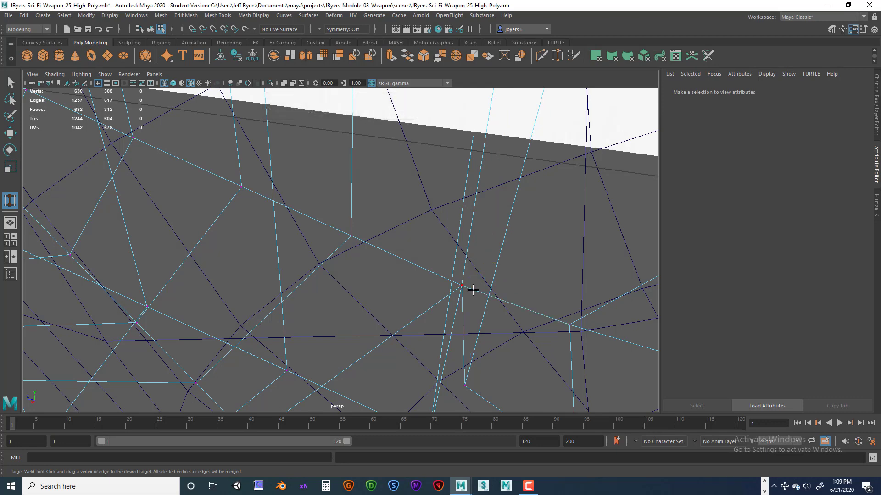
pyautogui.press('5')
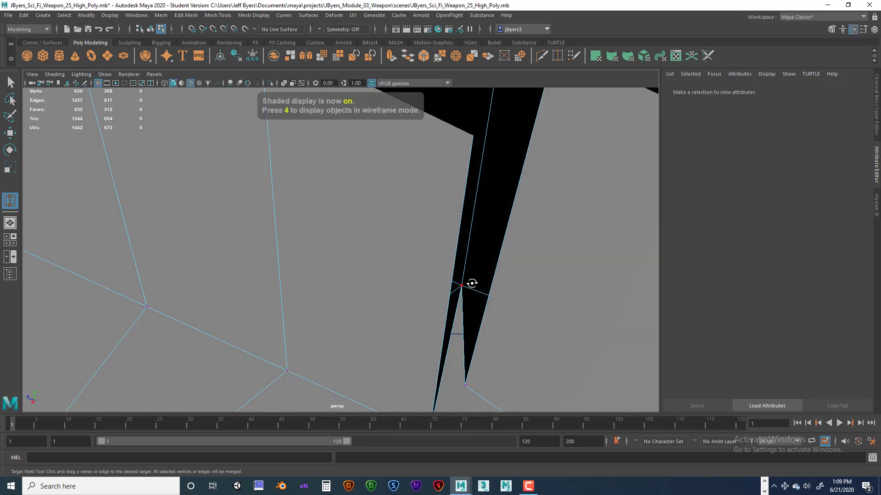
# Step: Target-weld the strip's upper front vertex to the disc's front corner to close the gap, and return to object selection
pyautogui.moveTo(471, 283)
pyautogui.keyDown('alt'); pyautogui.mouseDown()
pyautogui.moveTo(468, 271)
pyautogui.moveTo(429, 305)
pyautogui.moveTo(443, 222)
pyautogui.mouseUp(); pyautogui.keyUp('alt')
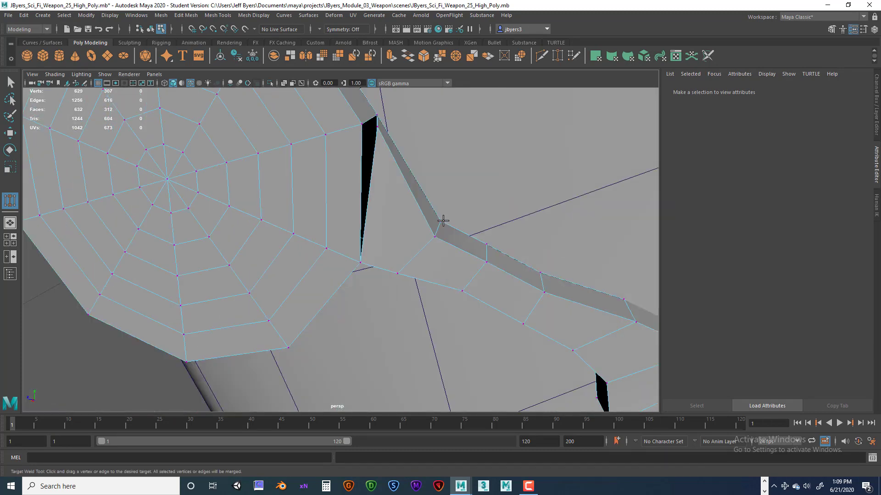
pyautogui.keyDown('alt'); pyautogui.moveTo(443, 221); pyautogui.dragTo(432, 259, button='middle'); pyautogui.keyUp('alt')
pyautogui.scroll(3, 455, 281)
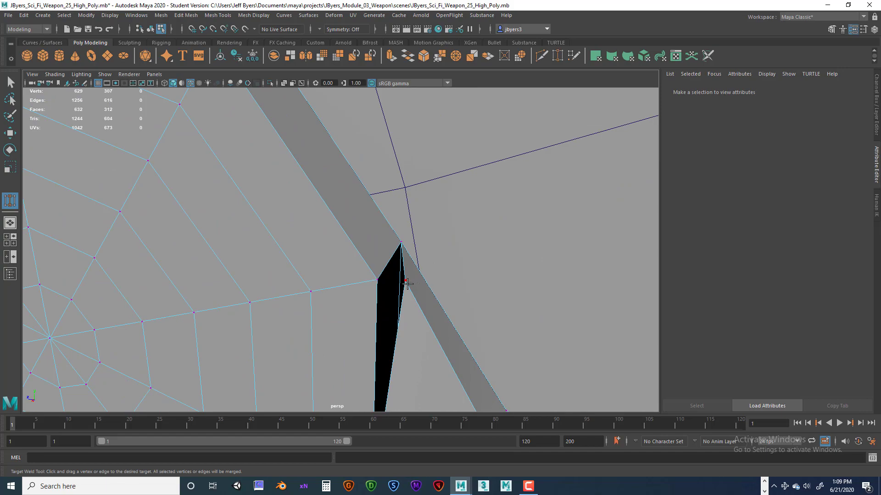
pyautogui.moveTo(404, 281); pyautogui.dragTo(377, 280)
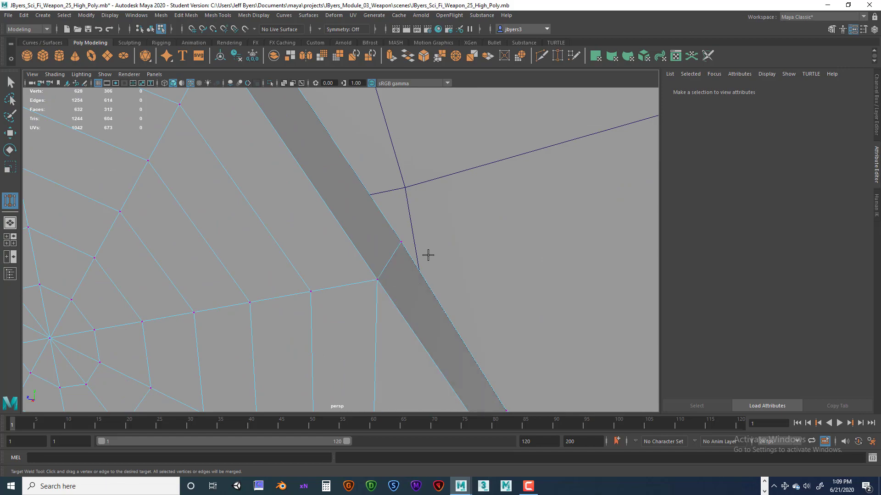
pyautogui.press('q')
pyautogui.scroll(-6, 425, 260)
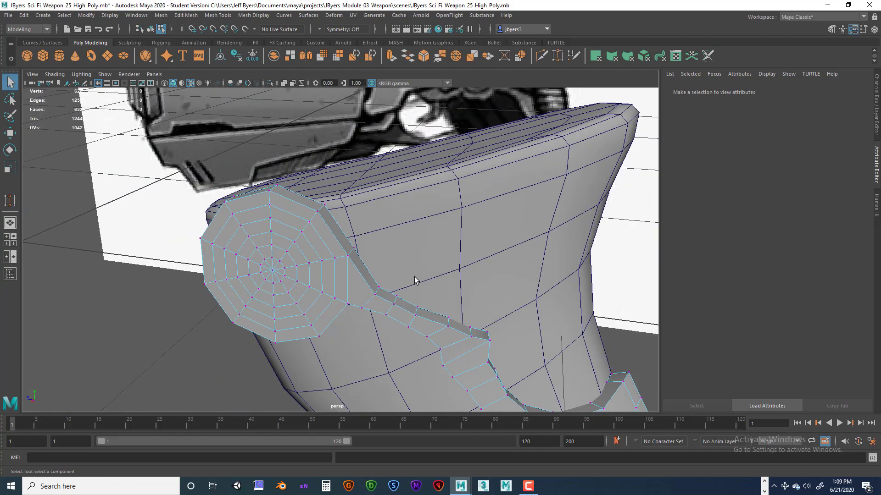
pyautogui.keyDown('alt'); pyautogui.moveTo(415, 280); pyautogui.dragTo(437, 255); pyautogui.keyUp('alt')
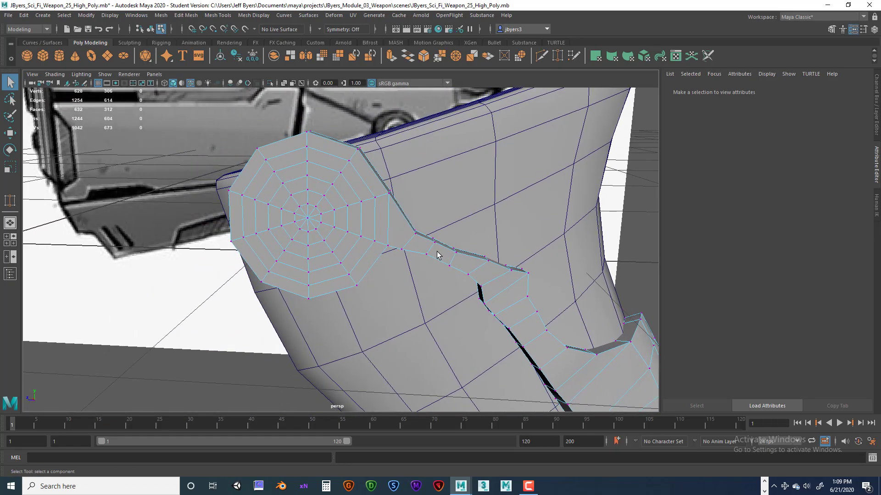
pyautogui.scroll(4, 437, 254)
pyautogui.keyDown('alt'); pyautogui.moveTo(426, 215); pyautogui.dragTo(429, 248); pyautogui.keyUp('alt')
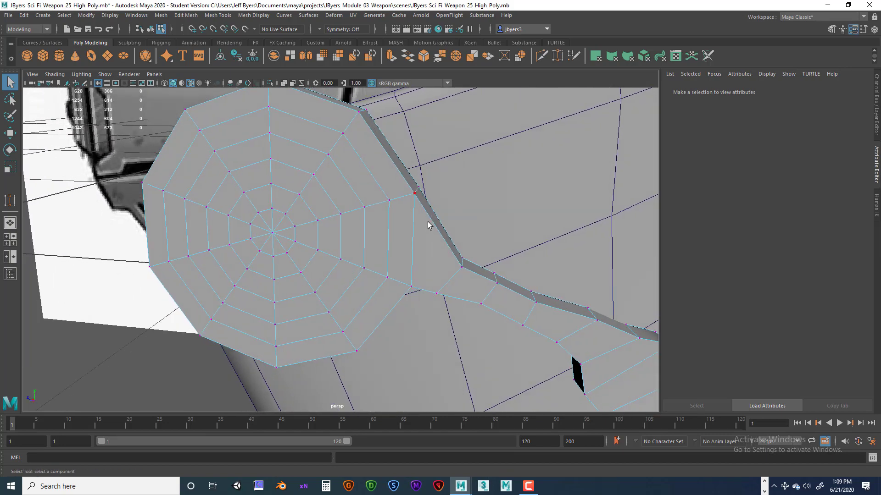
pyautogui.moveTo(427, 221); pyautogui.dragTo(415, 278, button='right')
pyautogui.moveTo(415, 278); pyautogui.dragTo(415, 277, button='right')
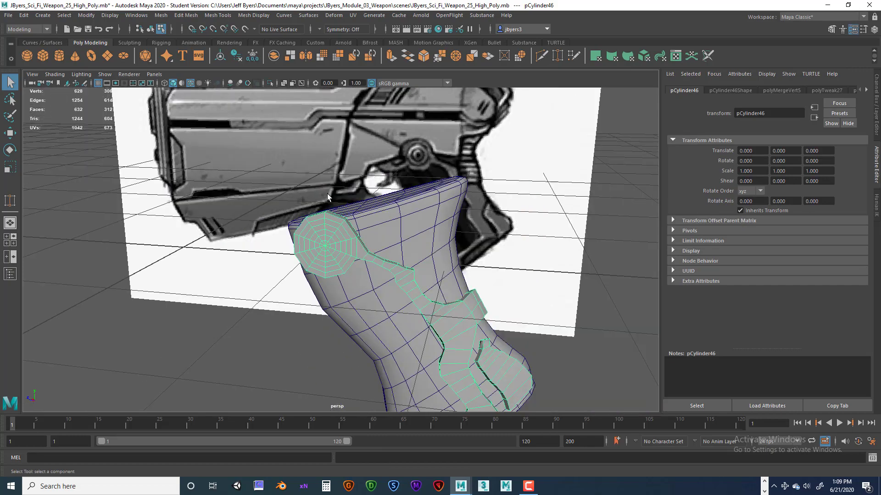
# Step: Save the scene as the next version of the high-poly weapon file, numbered 26, accepting the student-version notice
pyautogui.keyDown('alt'); pyautogui.moveTo(327, 195); pyautogui.dragTo(329, 144); pyautogui.keyUp('alt')
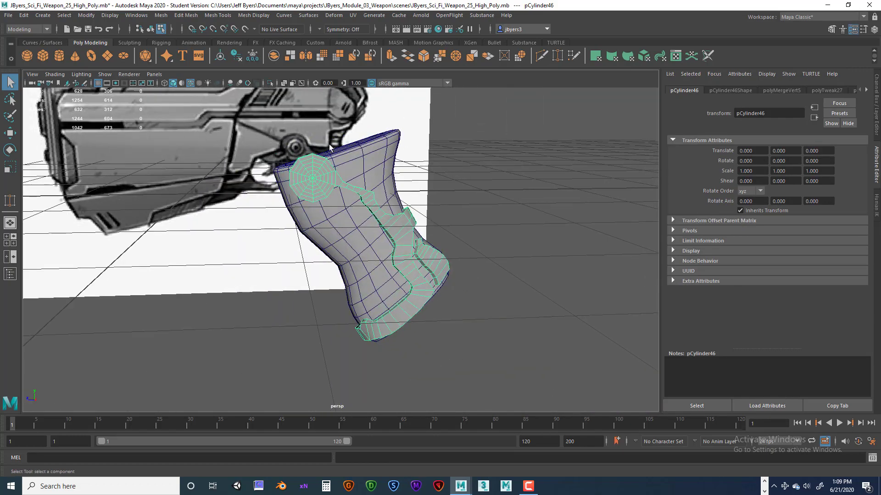
pyautogui.click(8, 15)
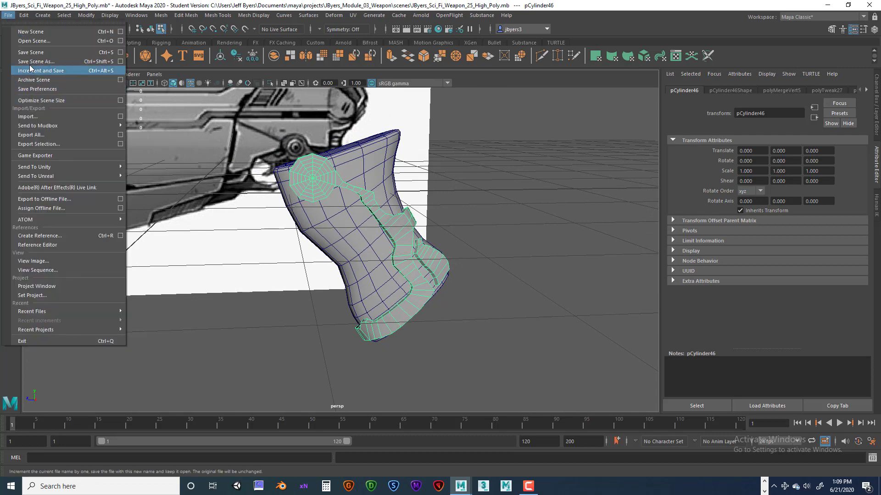
pyautogui.click(30, 68)
pyautogui.click(231, 359)
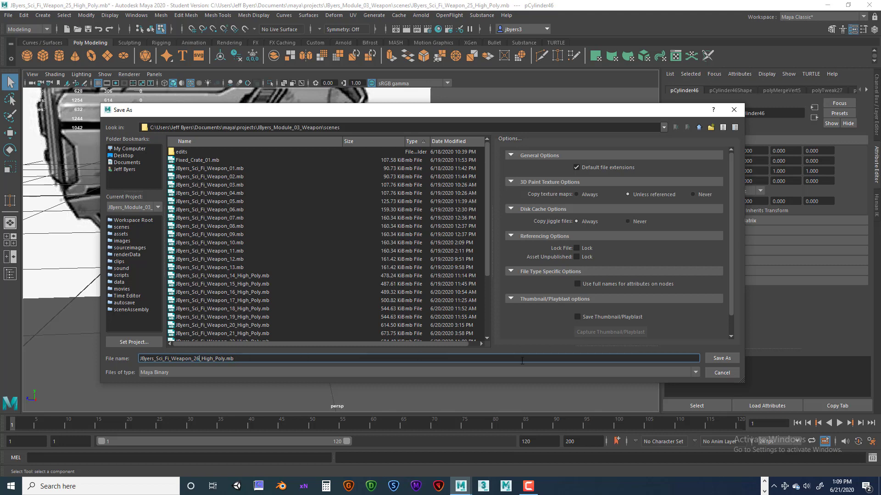
pyautogui.click(722, 359)
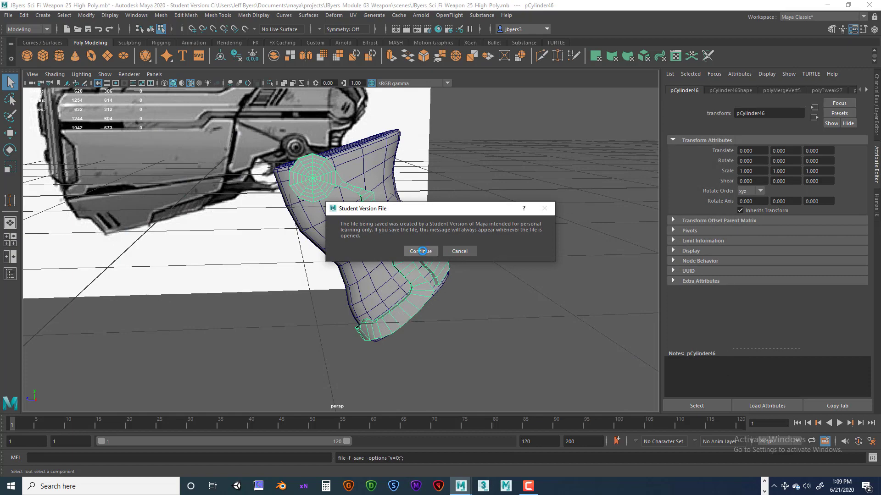
pyautogui.click(421, 252)
# Step: Examine the joined disc and trim strip on the grip from several angles against the reference image
pyautogui.keyDown('alt'); pyautogui.moveTo(469, 283); pyautogui.dragTo(447, 290); pyautogui.keyUp('alt')
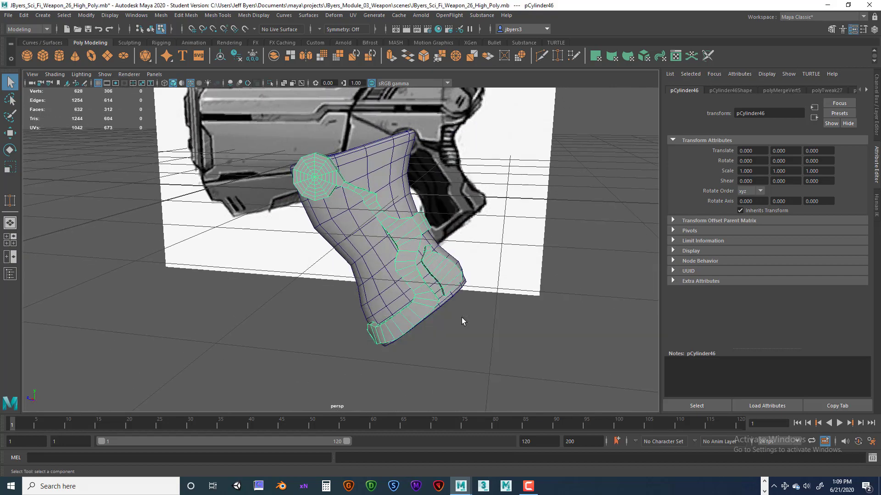
pyautogui.press('space')
pyautogui.press('space')
pyautogui.press('space')
pyautogui.press('space')
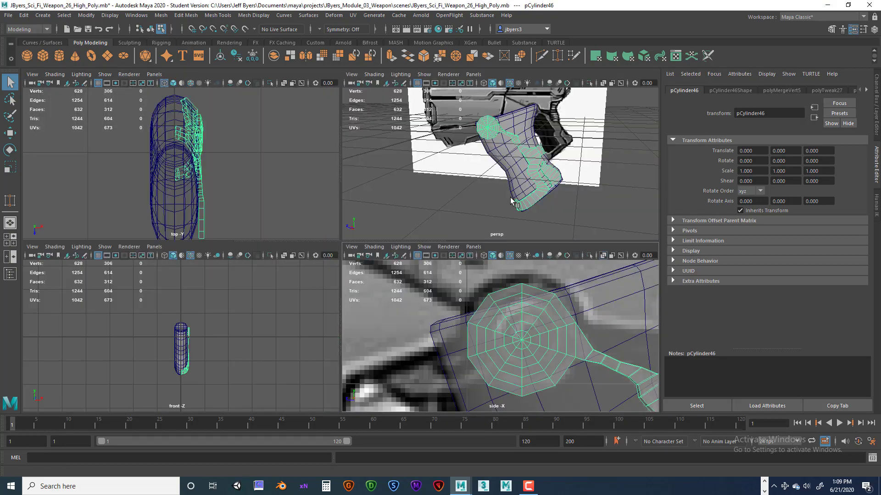
pyautogui.press('f')
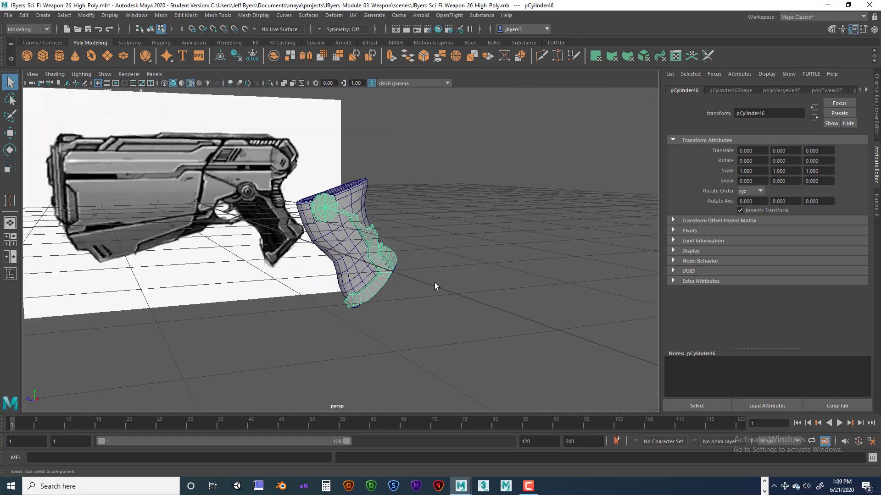
pyautogui.moveTo(434, 283)
pyautogui.keyDown('alt'); pyautogui.mouseDown()
pyautogui.moveTo(489, 271)
pyautogui.moveTo(475, 277)
pyautogui.moveTo(448, 262)
pyautogui.moveTo(429, 281)
pyautogui.mouseUp(); pyautogui.keyUp('alt')
pyautogui.keyDown('alt'); pyautogui.moveTo(354, 222); pyautogui.dragTo(368, 252, button='middle'); pyautogui.keyUp('alt')
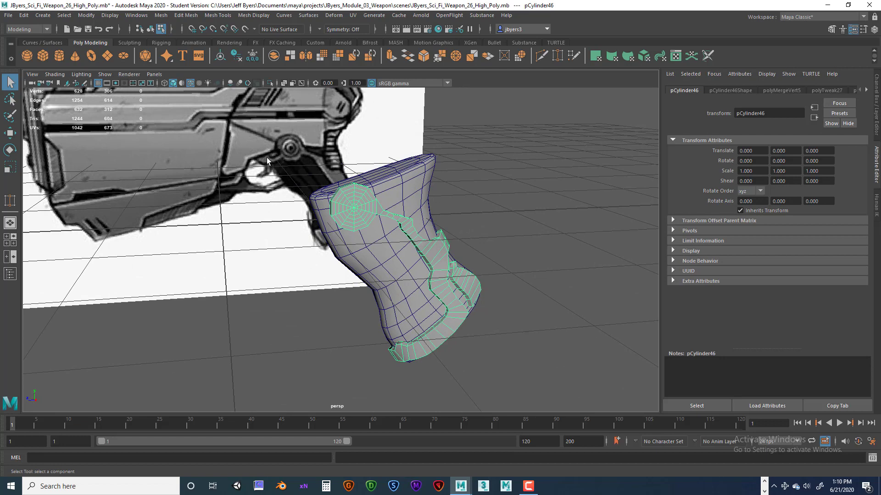
pyautogui.keyDown('alt'); pyautogui.moveTo(307, 200); pyautogui.dragTo(318, 264, button='right'); pyautogui.keyUp('alt')
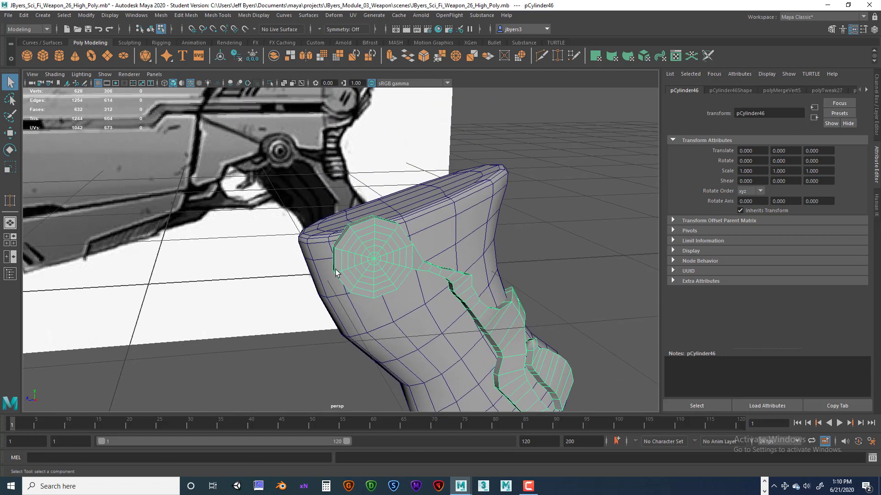
pyautogui.keyDown('alt'); pyautogui.moveTo(265, 166); pyautogui.dragTo(293, 216); pyautogui.keyUp('alt')
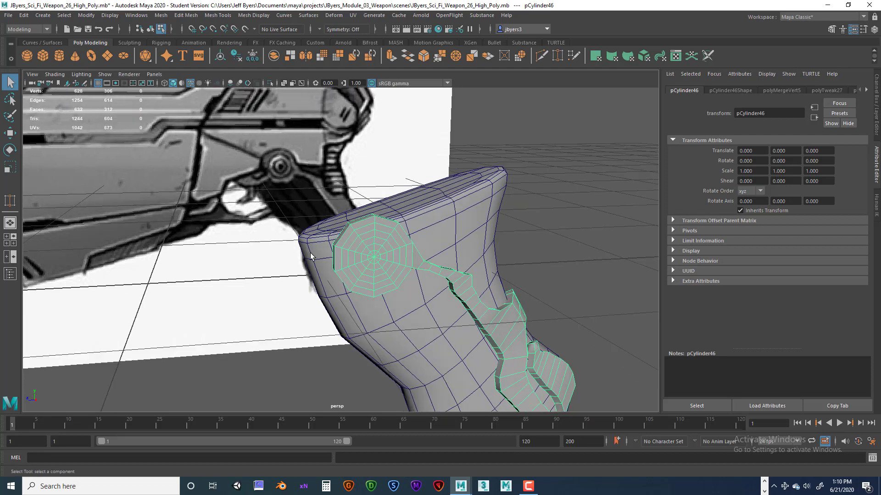
pyautogui.moveTo(332, 273)
pyautogui.keyDown('alt'); pyautogui.mouseDown()
pyautogui.moveTo(323, 277)
pyautogui.moveTo(346, 279)
pyautogui.mouseUp(); pyautogui.keyUp('alt')
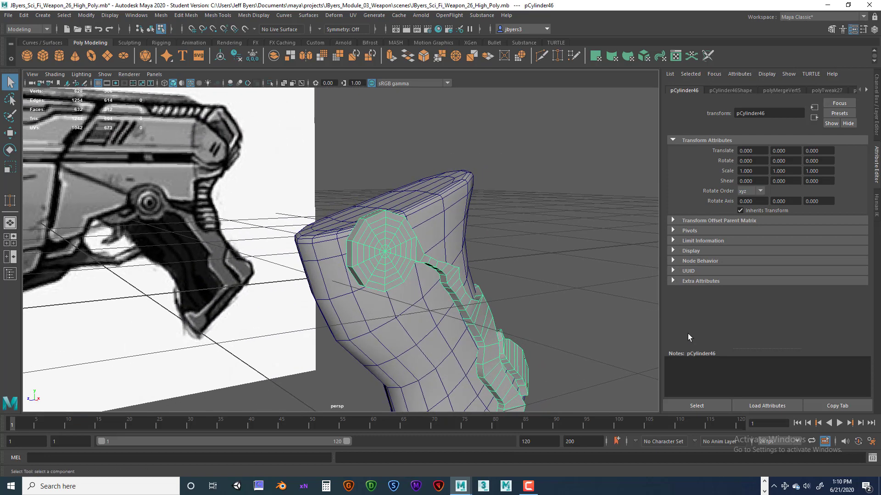
# Step: Replace the attribute display with the channel and layer lists, and make the Low_Poly_02 layer visible
pyautogui.hotkey('ctrl', 'a')
pyautogui.scroll(-5, 834, 371)
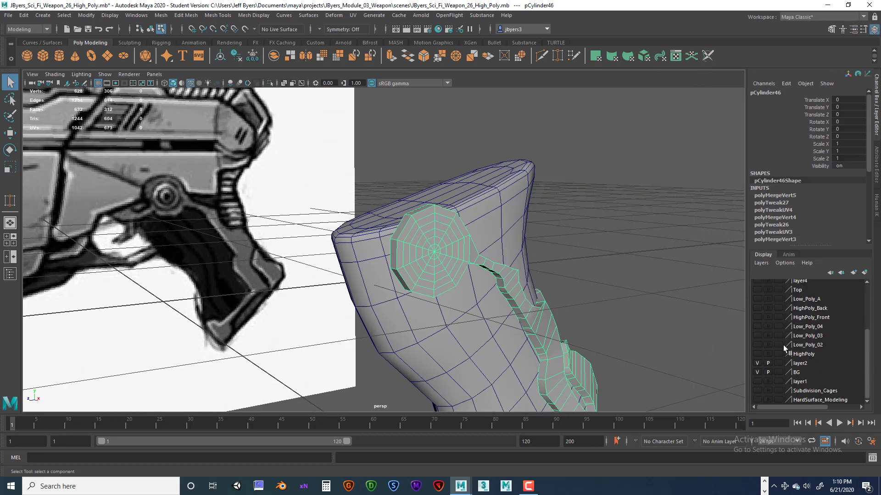
pyautogui.click(757, 345)
# Step: Examine how the disc and trim strip sit against the low-poly weapon body, including a look at the trim mesh isolated
pyautogui.moveTo(565, 329)
pyautogui.keyDown('alt'); pyautogui.mouseDown()
pyautogui.moveTo(568, 339)
pyautogui.moveTo(503, 328)
pyautogui.moveTo(505, 299)
pyautogui.moveTo(550, 335)
pyautogui.mouseUp(); pyautogui.keyUp('alt')
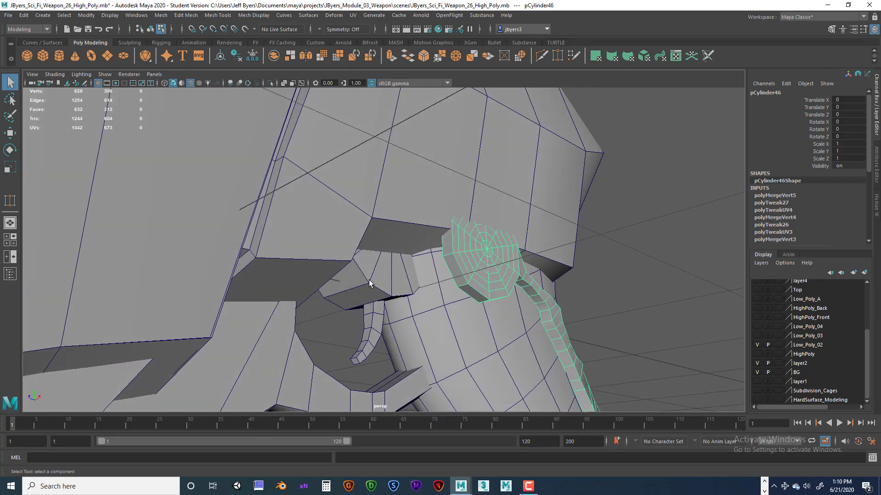
pyautogui.scroll(-3, 439, 294)
pyautogui.keyDown('alt'); pyautogui.moveTo(472, 304); pyautogui.dragTo(426, 299); pyautogui.keyUp('alt')
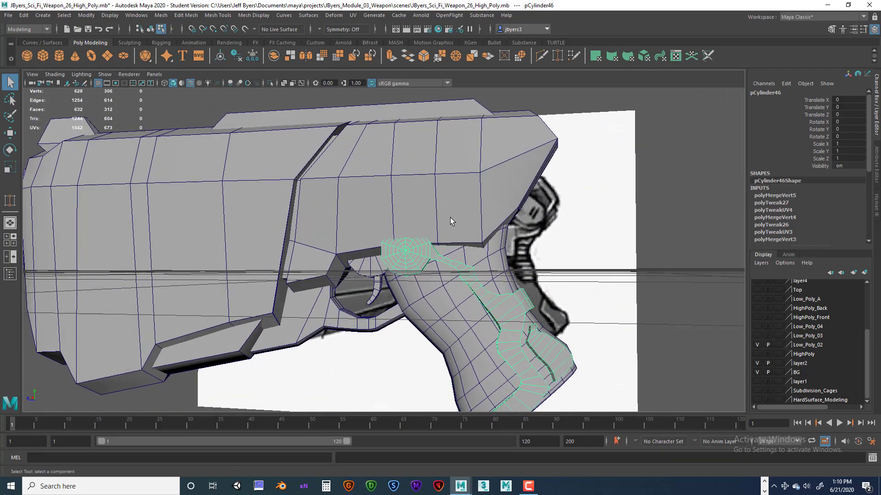
pyautogui.keyDown('alt'); pyautogui.moveTo(458, 236); pyautogui.dragTo(549, 276); pyautogui.keyUp('alt')
pyautogui.keyDown('alt'); pyautogui.moveTo(549, 276); pyautogui.dragTo(544, 299, button='right'); pyautogui.keyUp('alt')
pyautogui.keyDown('alt'); pyautogui.moveTo(544, 299); pyautogui.dragTo(497, 282, button='middle'); pyautogui.keyUp('alt')
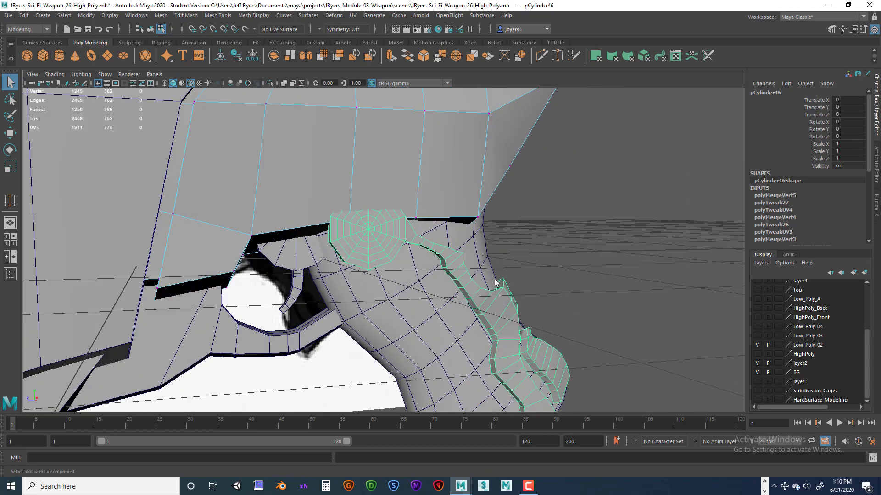
pyautogui.keyDown('alt'); pyautogui.moveTo(496, 282); pyautogui.dragTo(512, 309, button='right'); pyautogui.keyUp('alt')
pyautogui.press('F9')
pyautogui.moveTo(521, 316)
pyautogui.keyDown('alt'); pyautogui.mouseDown()
pyautogui.moveTo(508, 326)
pyautogui.moveTo(487, 296)
pyautogui.moveTo(478, 312)
pyautogui.moveTo(503, 336)
pyautogui.moveTo(570, 250)
pyautogui.moveTo(610, 265)
pyautogui.moveTo(511, 324)
pyautogui.mouseUp(); pyautogui.keyUp('alt')
pyautogui.press('3')
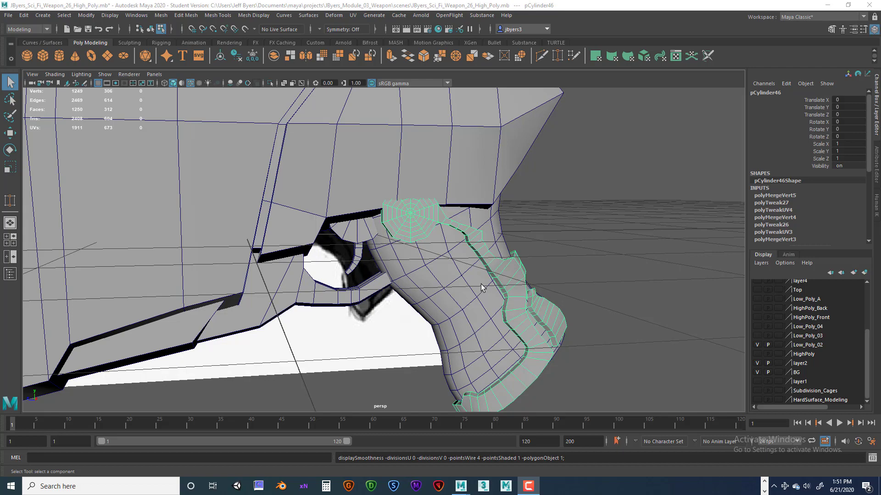
pyautogui.keyDown('alt'); pyautogui.moveTo(480, 273); pyautogui.dragTo(467, 271); pyautogui.keyUp('alt')
pyautogui.keyDown('alt'); pyautogui.moveTo(468, 271); pyautogui.dragTo(549, 270, button='right'); pyautogui.keyUp('alt')
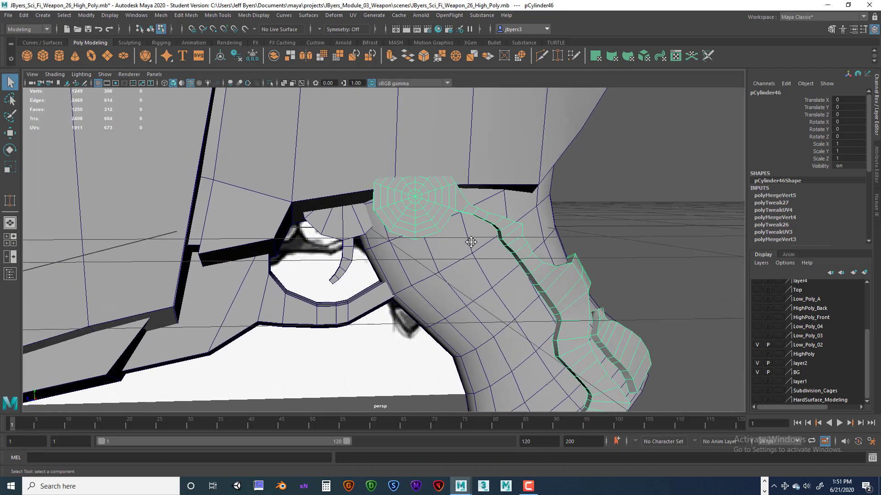
pyautogui.keyDown('alt'); pyautogui.moveTo(471, 242); pyautogui.dragTo(477, 271, button='middle'); pyautogui.keyUp('alt')
pyautogui.moveTo(477, 271)
pyautogui.keyDown('alt'); pyautogui.mouseDown()
pyautogui.moveTo(493, 271)
pyautogui.moveTo(461, 271)
pyautogui.mouseUp(); pyautogui.keyUp('alt')
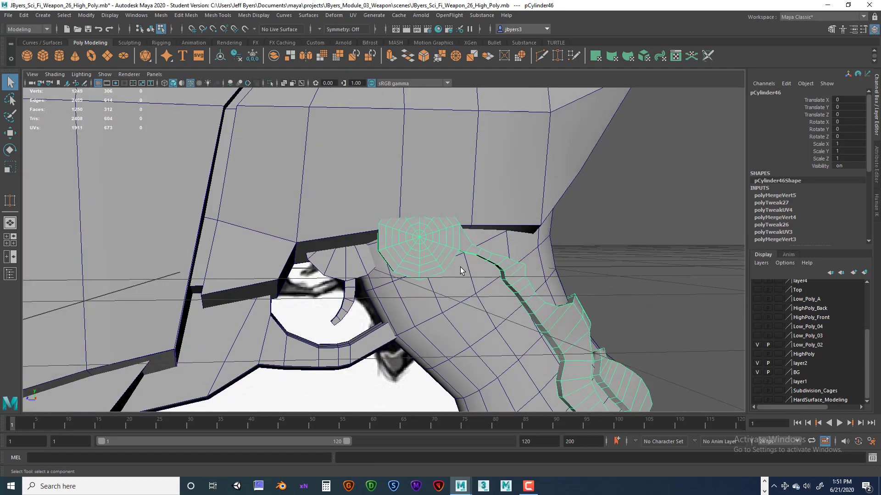
pyautogui.keyDown('alt'); pyautogui.moveTo(461, 271); pyautogui.dragTo(509, 258, button='right'); pyautogui.keyUp('alt')
pyautogui.keyDown('alt'); pyautogui.moveTo(509, 258); pyautogui.dragTo(505, 275, button='middle'); pyautogui.keyUp('alt')
pyautogui.keyDown('alt'); pyautogui.moveTo(505, 275); pyautogui.dragTo(478, 257); pyautogui.keyUp('alt')
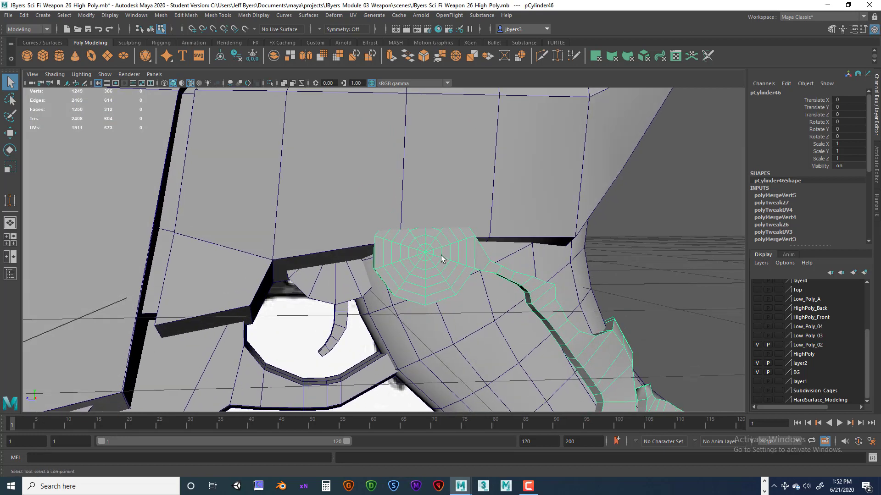
pyautogui.hotkey('ctrl', '1')
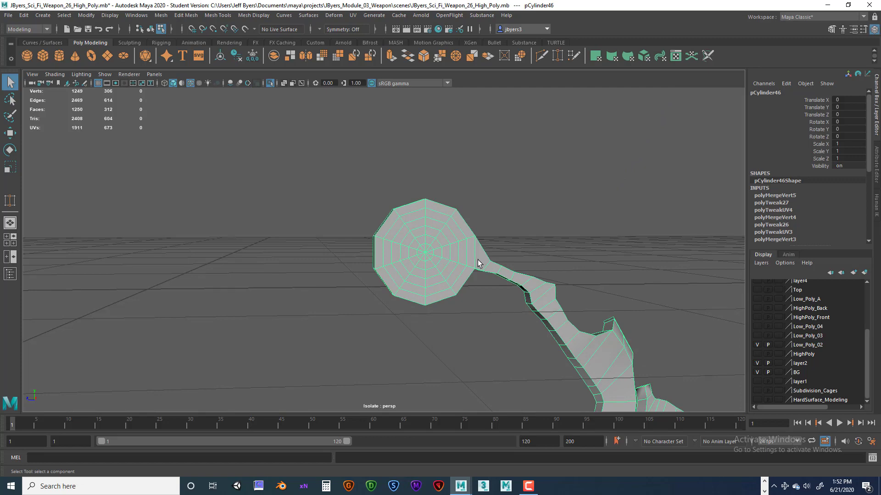
pyautogui.hotkey('ctrl', '1')
# Step: Select the reference image plane, imagePlane1, through the Outliner, and minimize the Outliner
pyautogui.scroll(-5, 552, 282)
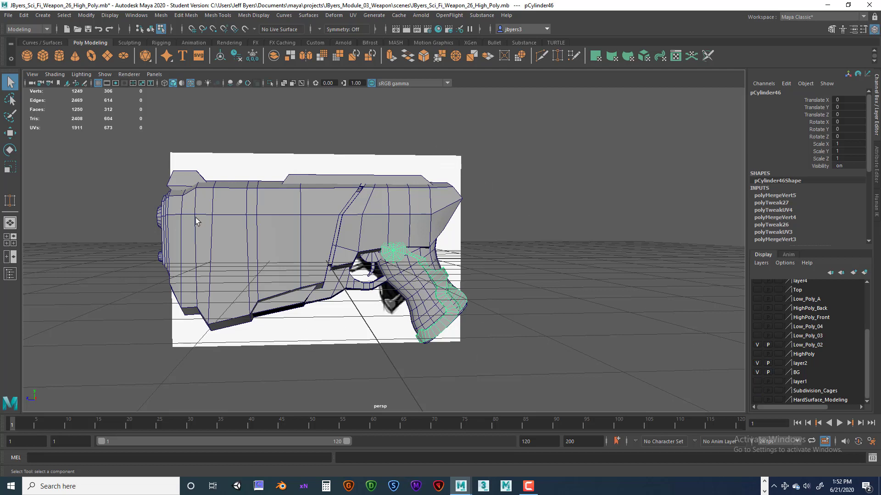
pyautogui.click(137, 15)
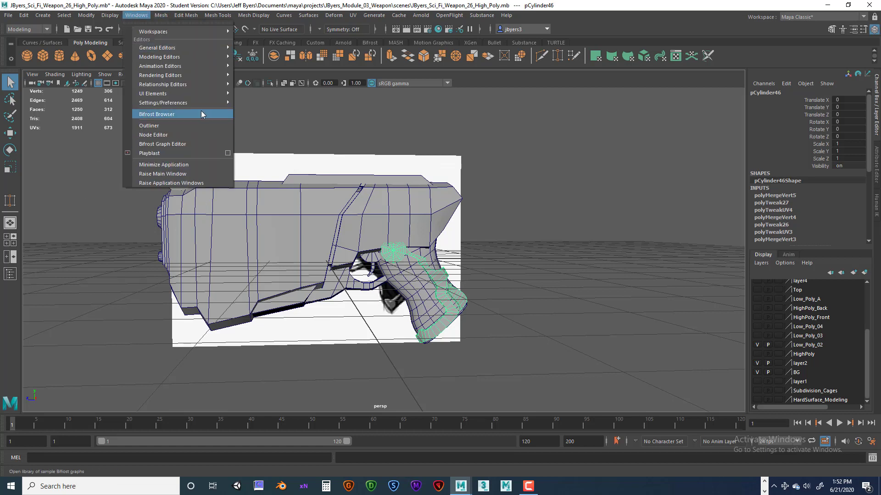
pyautogui.click(165, 125)
pyautogui.scroll(20, 92, 304)
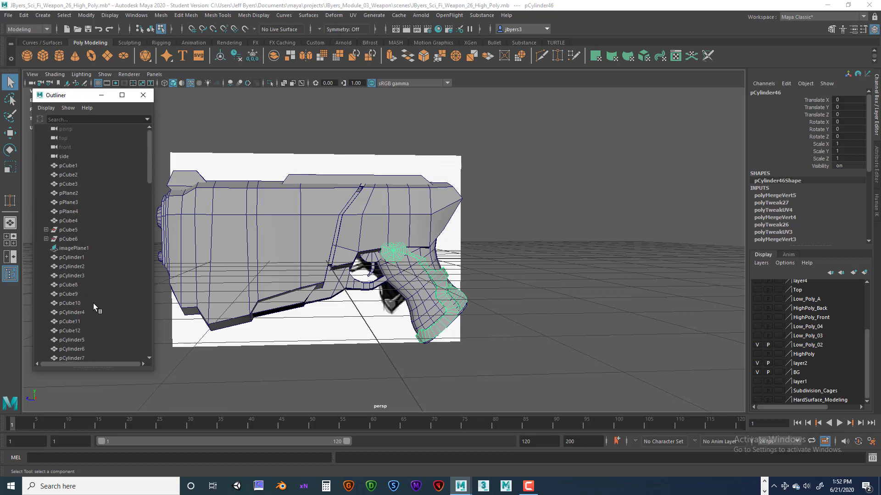
pyautogui.click(97, 247)
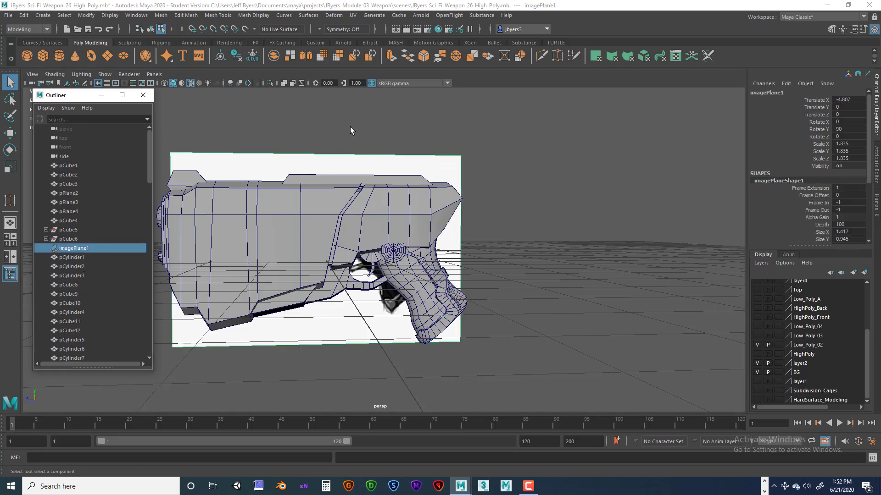
pyautogui.click(102, 95)
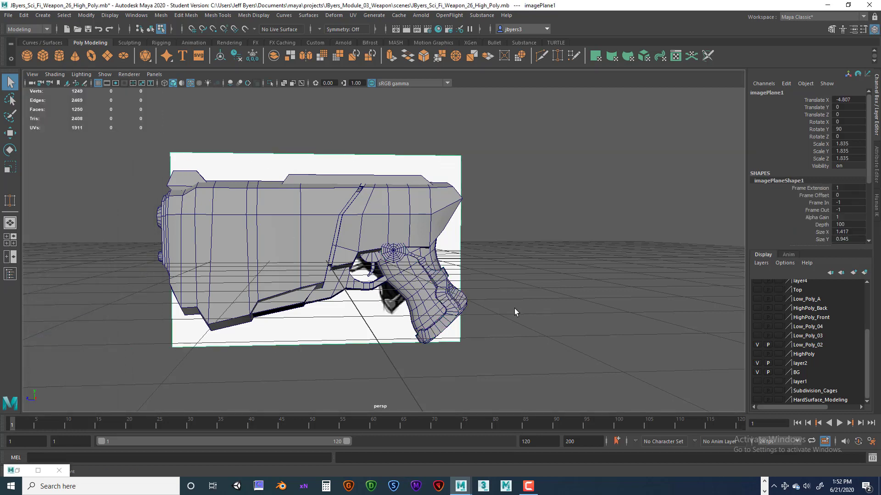
pyautogui.click(405, 255)
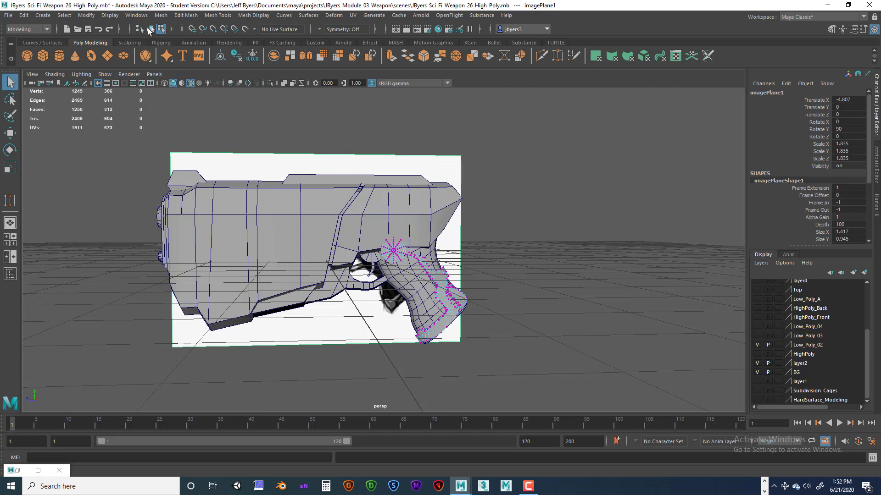
pyautogui.click(150, 30)
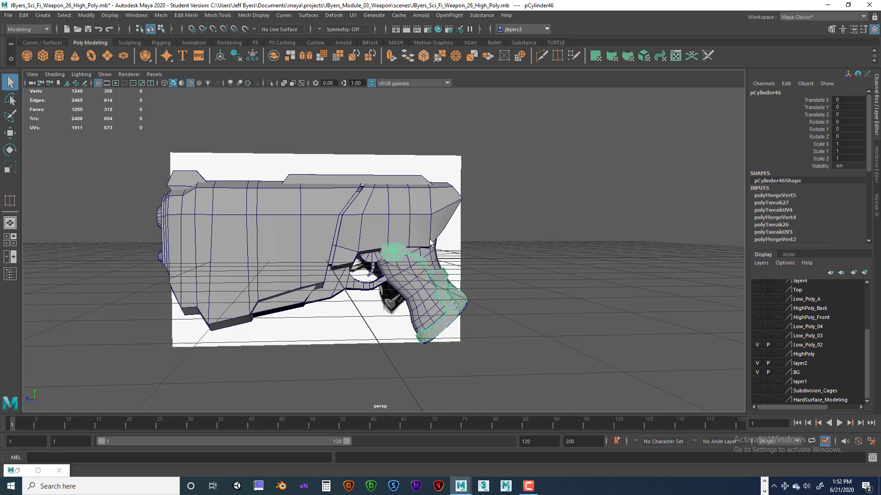
pyautogui.click(444, 167)
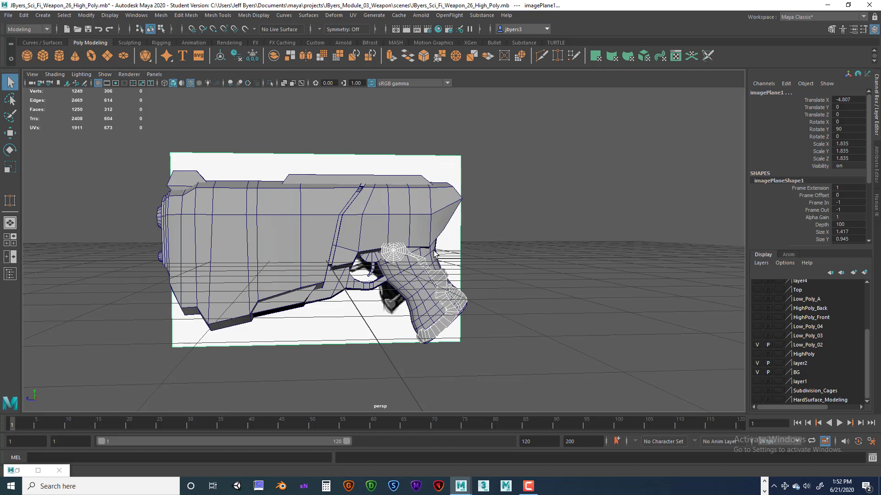
pyautogui.click(406, 140)
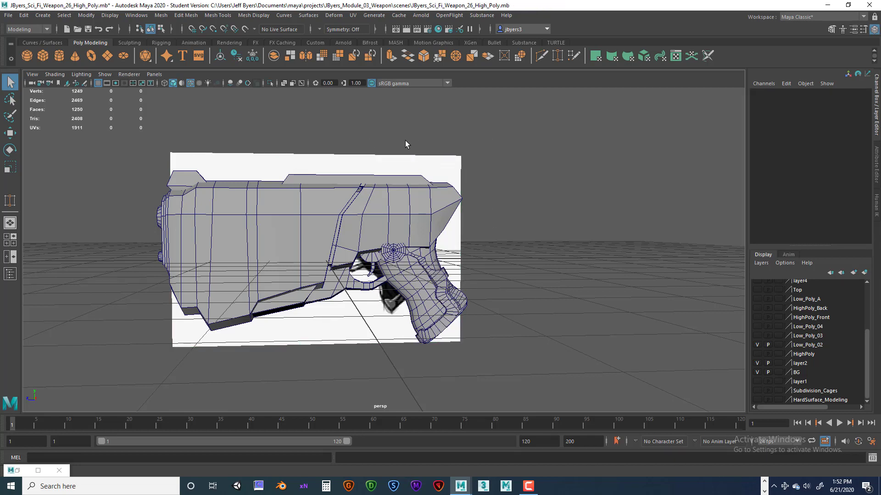
pyautogui.click(334, 133)
pyautogui.click(160, 29)
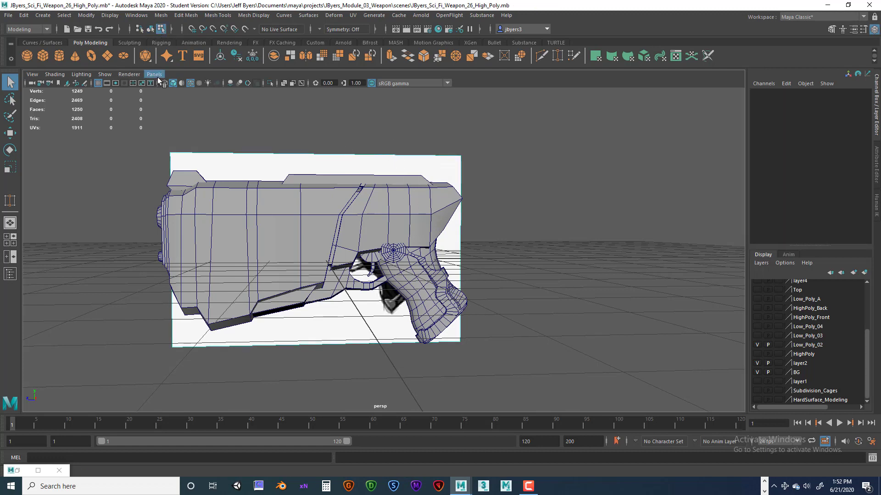
# Step: In object selection mode, select the disc-and-trim mesh together with the image plane, isolate both in the perspective view, and show all four views
pyautogui.click(150, 29)
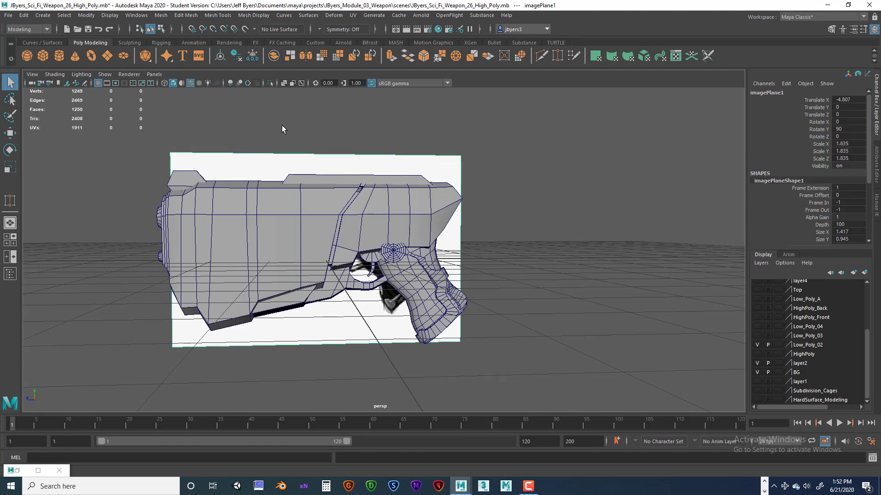
pyautogui.click(396, 252)
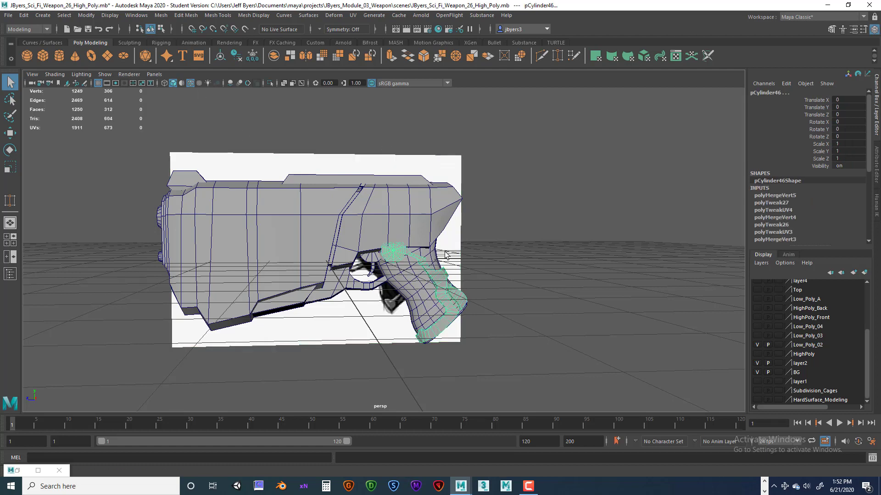
pyautogui.click(447, 171)
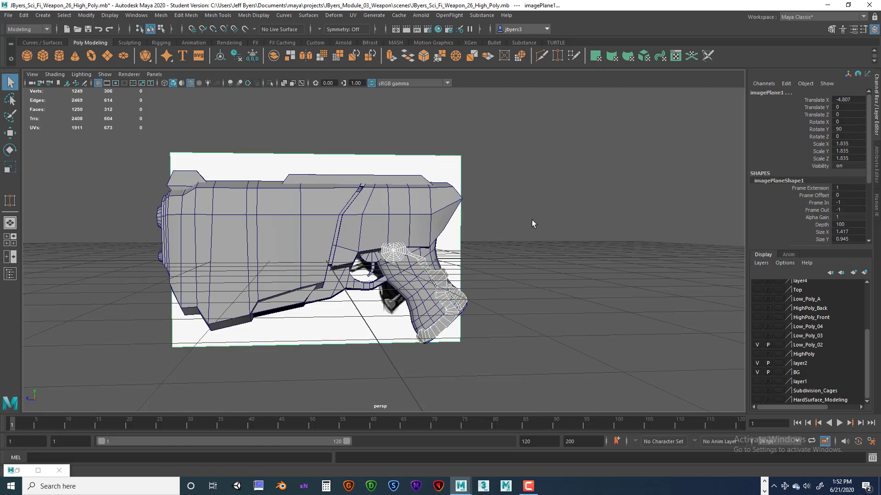
pyautogui.hotkey('ctrl', '1')
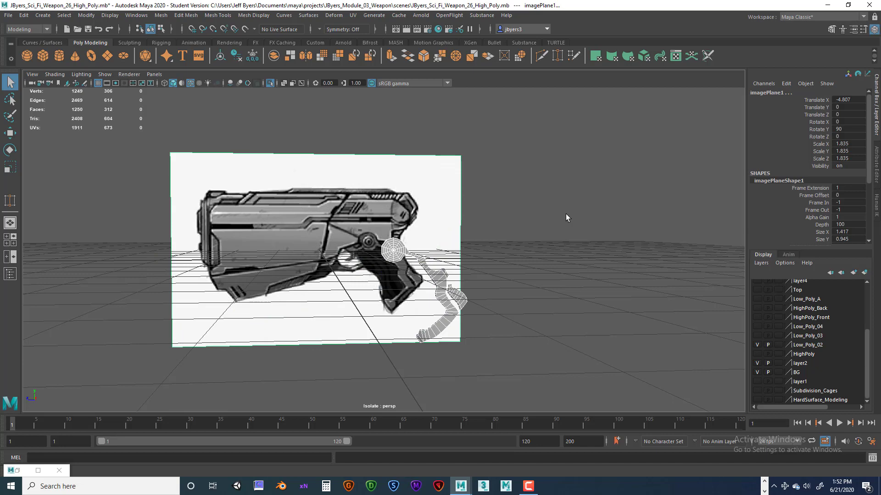
pyautogui.press('space')
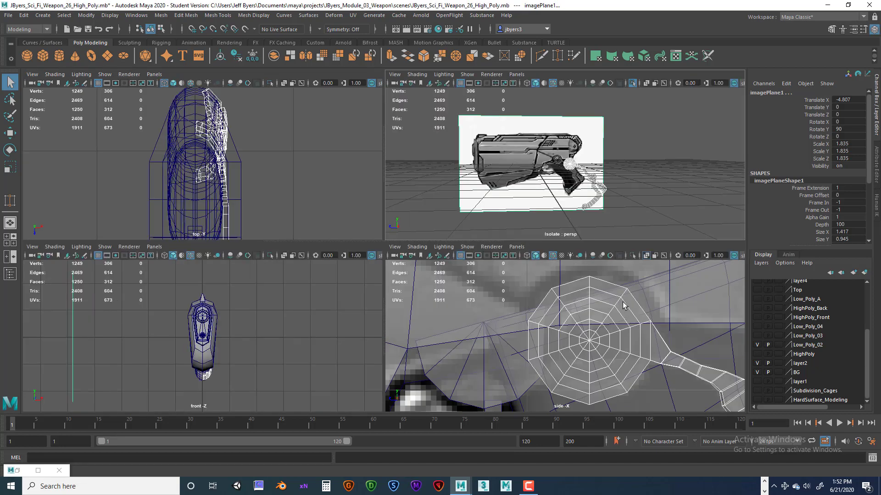
# Step: Examine in the side view how the disc and its rings line up with the round detail on the reference image
pyautogui.scroll(2, 623, 306)
pyautogui.press('space')
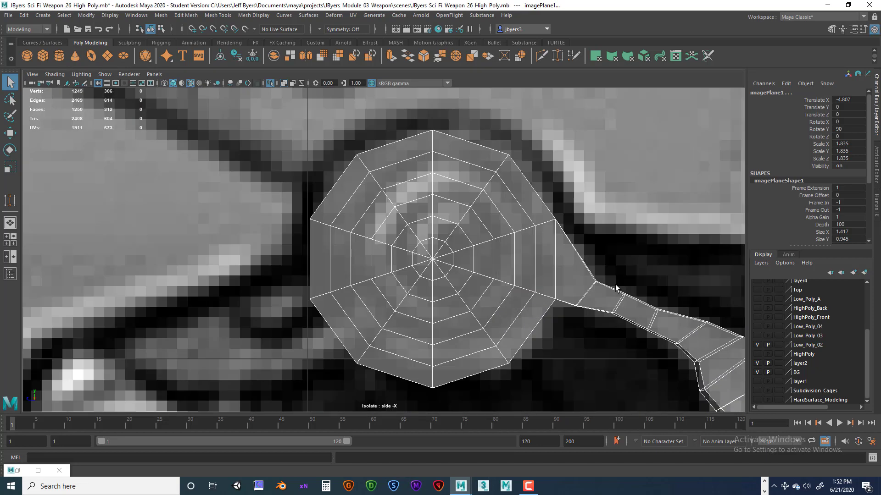
pyautogui.scroll(2, 589, 271)
pyautogui.press('f')
pyautogui.scroll(1, 590, 268)
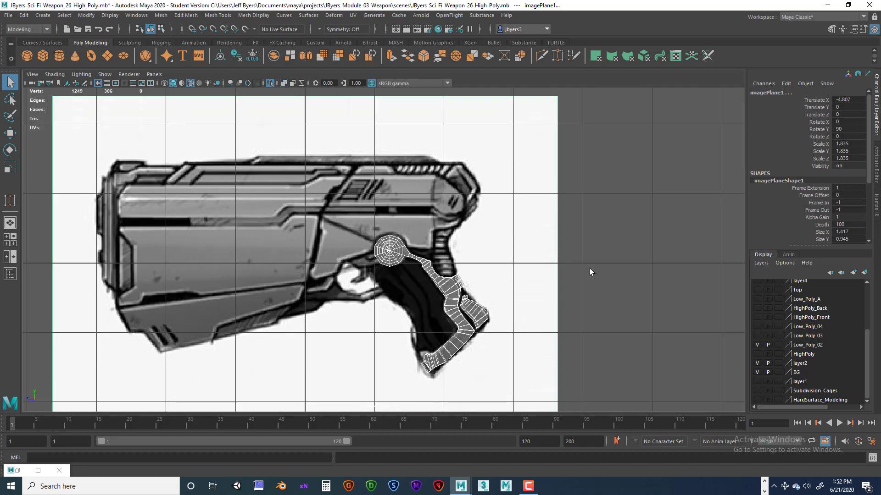
pyautogui.scroll(1, 614, 229)
pyautogui.scroll(2, 549, 255)
pyautogui.keyDown('alt'); pyautogui.moveTo(543, 262); pyautogui.dragTo(644, 192, button='middle'); pyautogui.keyUp('alt')
pyautogui.press('space')
pyautogui.press('space')
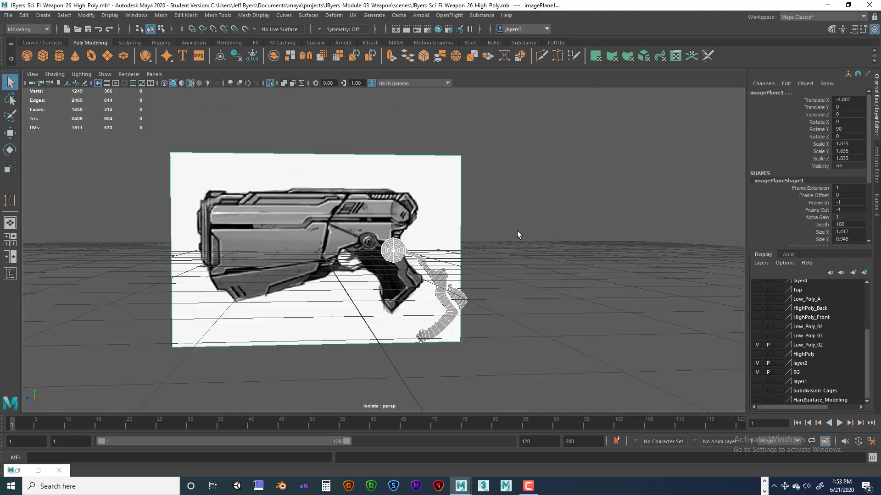
# Step: Delete every other spoke edge in the innermost ring around the disc's centre
pyautogui.keyDown('alt'); pyautogui.moveTo(517, 230); pyautogui.dragTo(672, 266); pyautogui.keyUp('alt')
pyautogui.keyDown('alt'); pyautogui.moveTo(672, 266); pyautogui.dragTo(338, 227, button='right'); pyautogui.keyUp('alt')
pyautogui.moveTo(478, 275)
pyautogui.keyDown('alt'); pyautogui.mouseDown()
pyautogui.moveTo(500, 268)
pyautogui.moveTo(481, 270)
pyautogui.mouseUp(); pyautogui.keyUp('alt')
pyautogui.scroll(3, 386, 248)
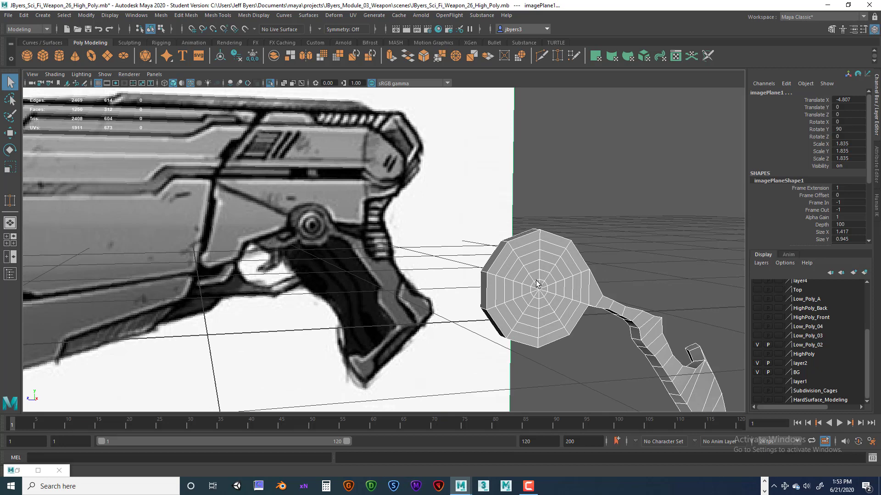
pyautogui.scroll(4, 537, 284)
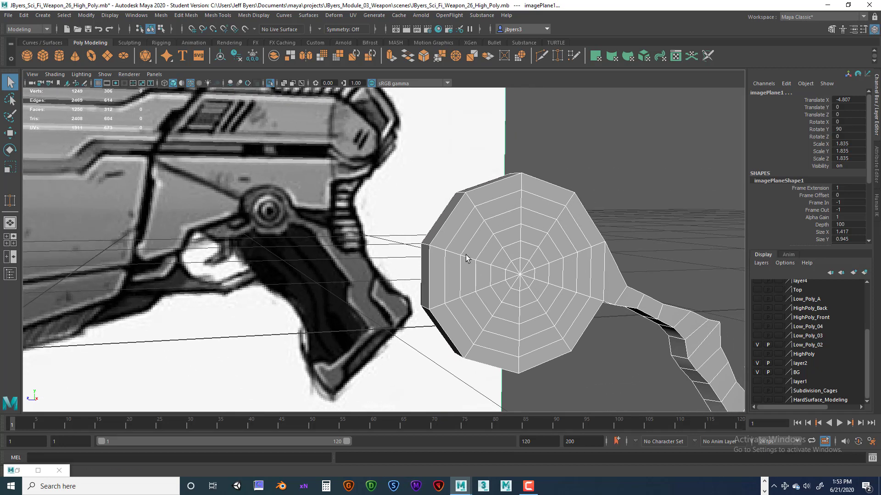
pyautogui.scroll(4, 539, 288)
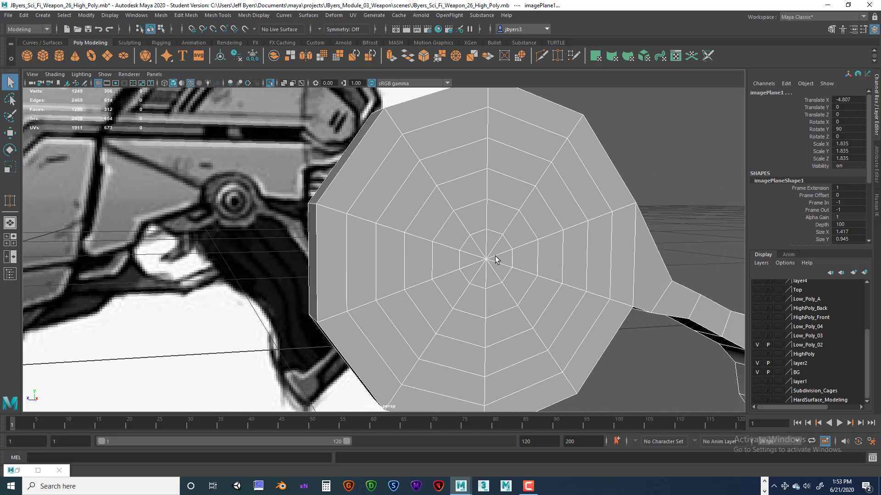
pyautogui.moveTo(494, 256); pyautogui.dragTo(501, 232, button='right')
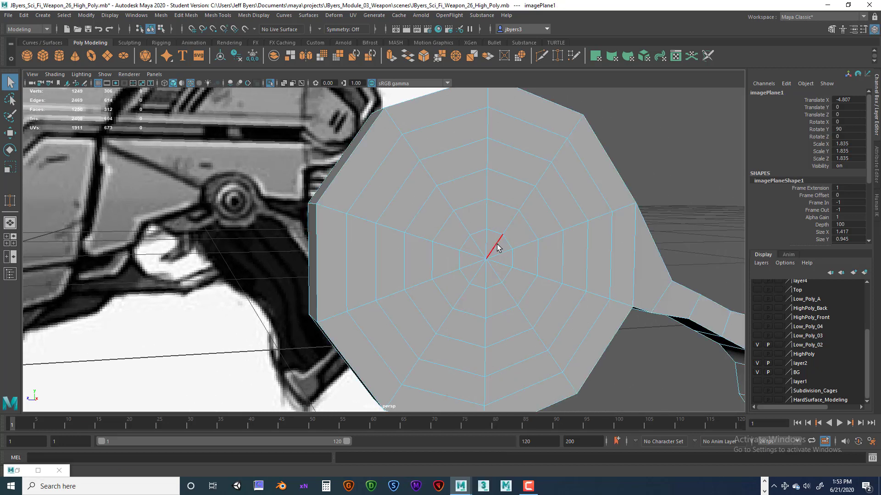
pyautogui.click(498, 246)
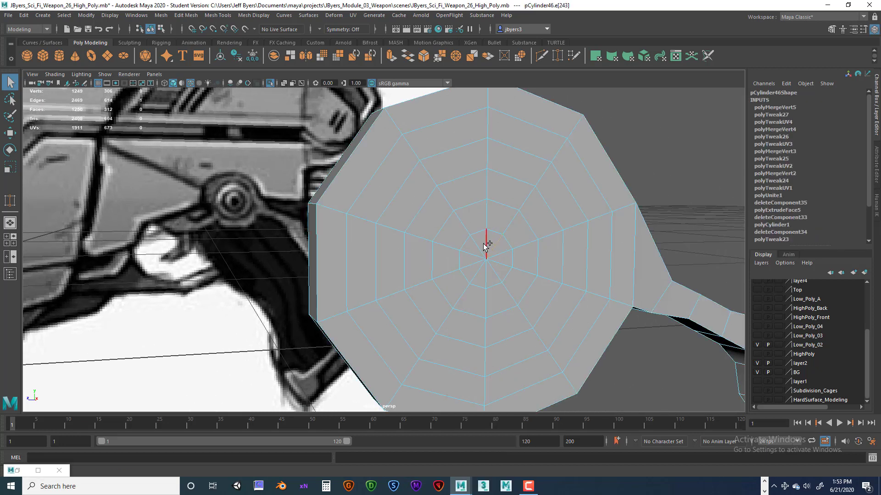
pyautogui.keyDown('shift'); pyautogui.click(486, 278); pyautogui.keyUp('shift')
pyautogui.press('Delete')
# Step: Reposition the disc's concentric edge loops with the Slide Edge Tool to alternate wide and narrow rings, checking them against the reference
pyautogui.scroll(-3, 489, 240)
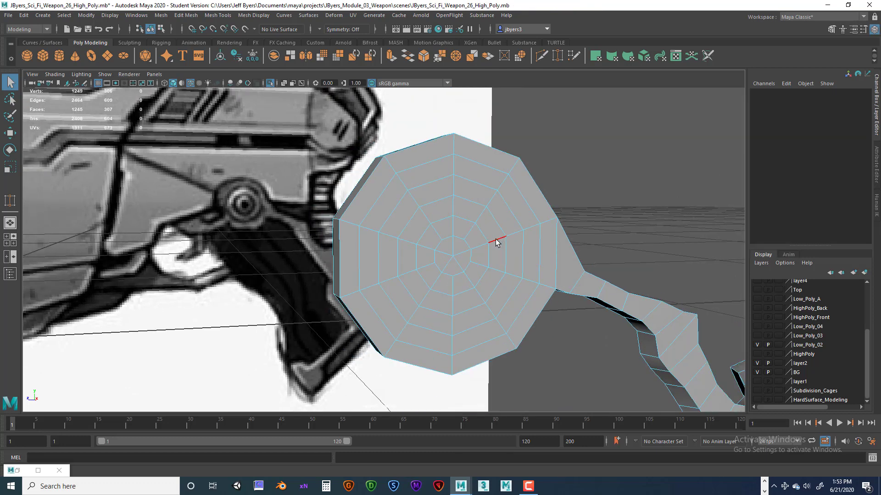
pyautogui.keyDown('alt'); pyautogui.moveTo(497, 242); pyautogui.dragTo(542, 257, button='middle'); pyautogui.keyUp('alt')
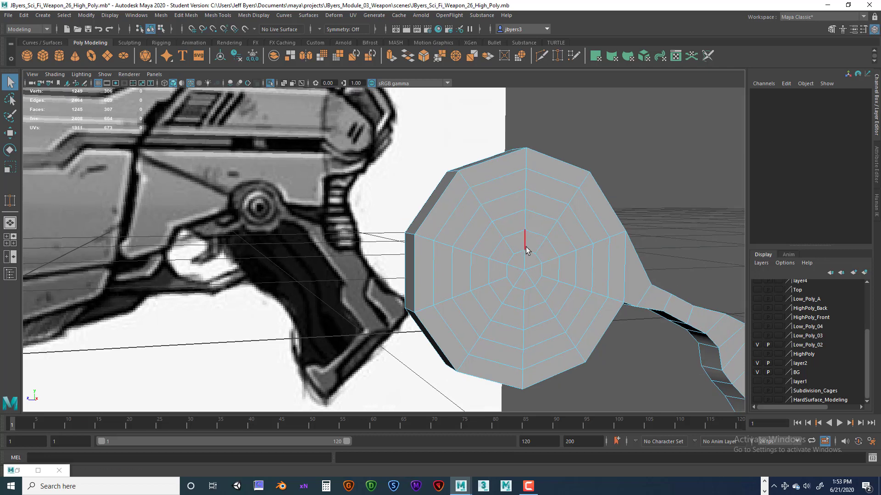
pyautogui.click(514, 235)
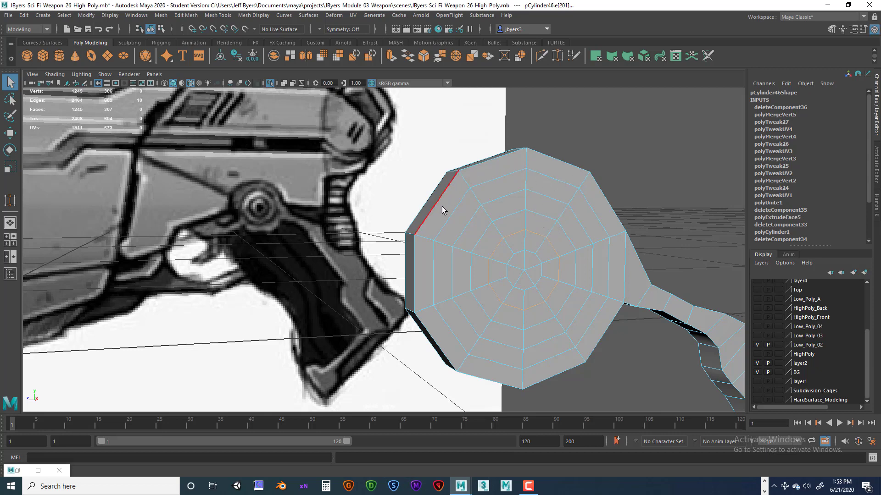
pyautogui.keyDown('shift'); pyautogui.rightClick(544, 236); pyautogui.keyUp('shift')
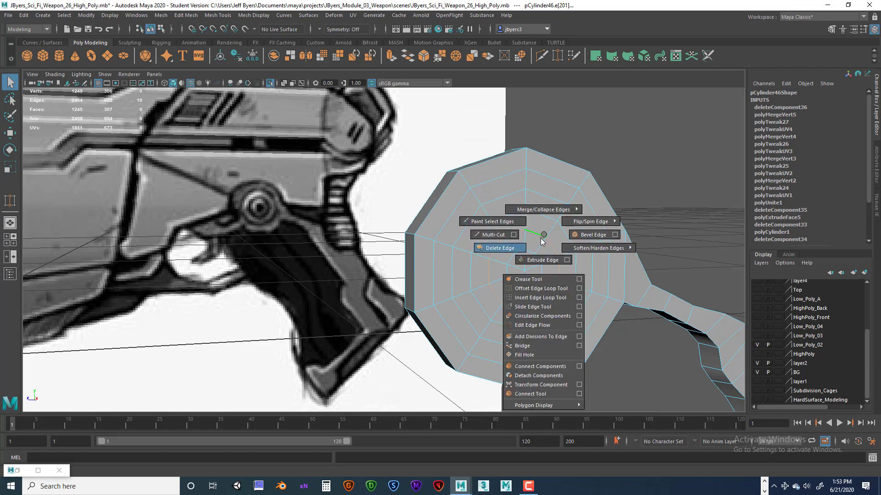
pyautogui.click(536, 299)
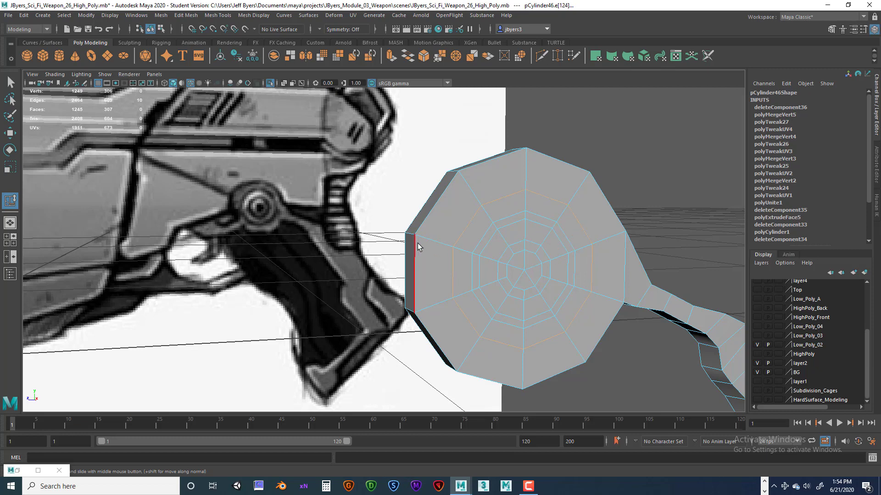
pyautogui.press('space')
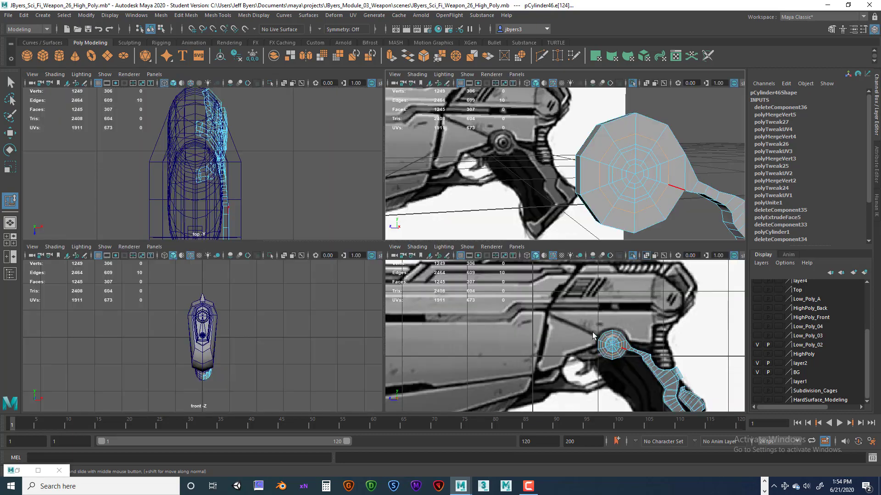
pyautogui.press('space')
pyautogui.scroll(5, 582, 308)
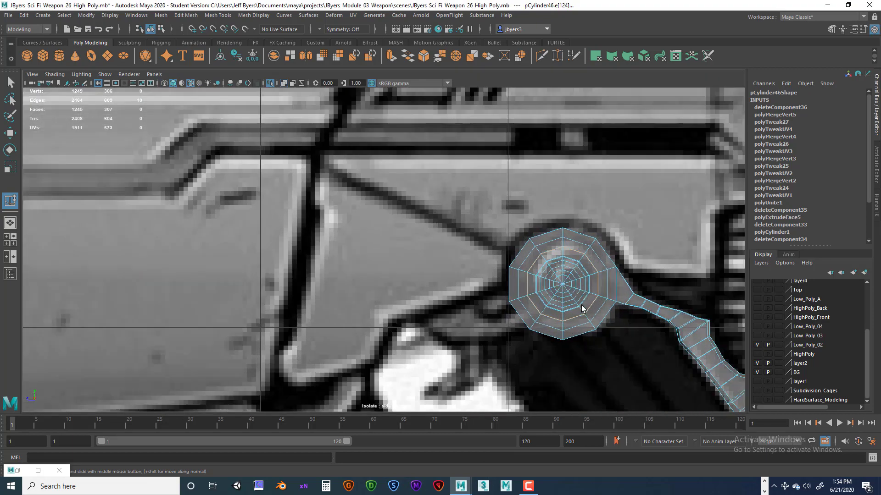
pyautogui.press('space')
pyautogui.press('space')
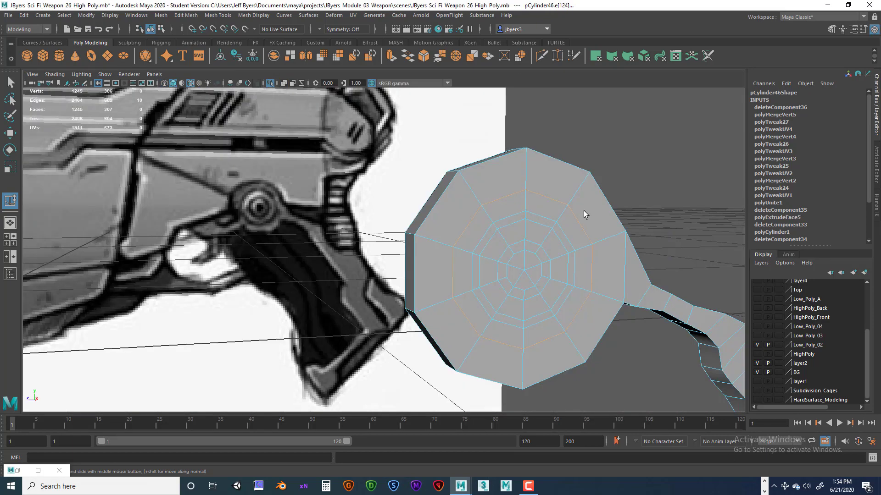
# Step: Preview the disc and trim mesh smoothed, undo the isolation change, and return to the unsmoothed display beside the reference image
pyautogui.keyDown('alt'); pyautogui.moveTo(530, 277); pyautogui.dragTo(495, 287); pyautogui.keyUp('alt')
pyautogui.press('3')
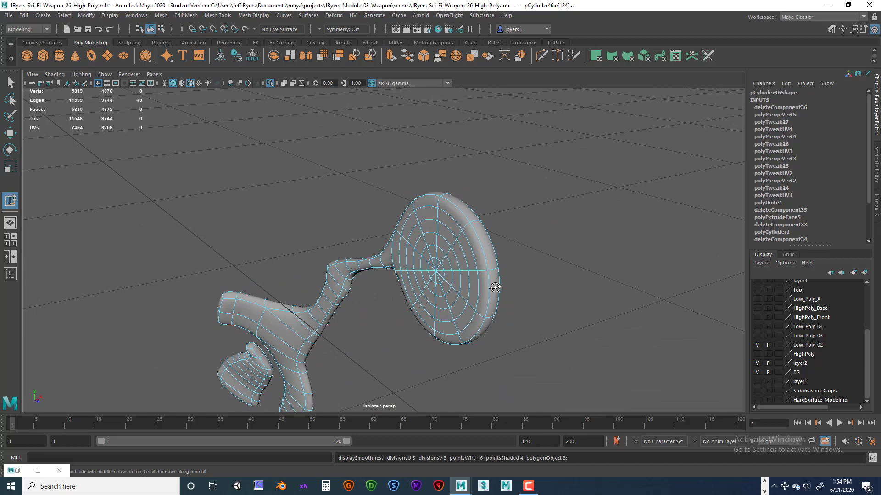
pyautogui.hotkey('ctrl', '1')
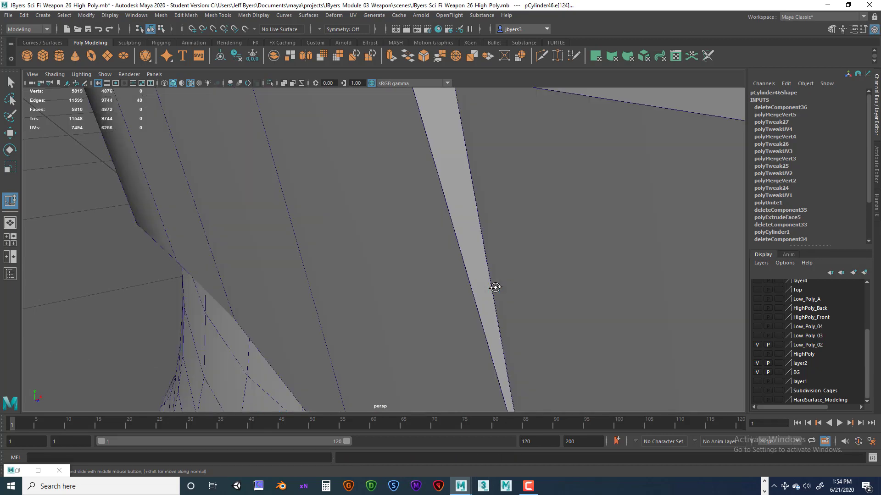
pyautogui.hotkey('ctrl', '1')
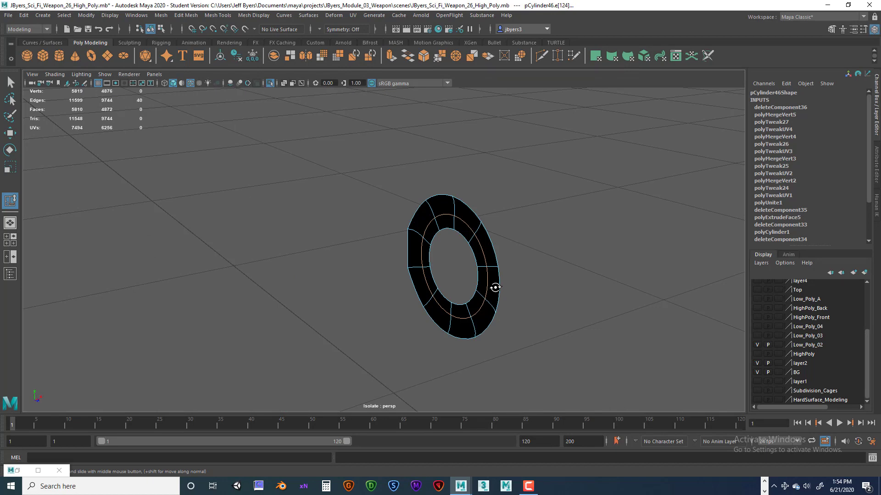
pyautogui.hotkey('ctrl', 'z')
pyautogui.hotkey('ctrl', 'z')
pyautogui.keyDown('alt'); pyautogui.moveTo(515, 293); pyautogui.dragTo(448, 285); pyautogui.keyUp('alt')
pyautogui.press('1')
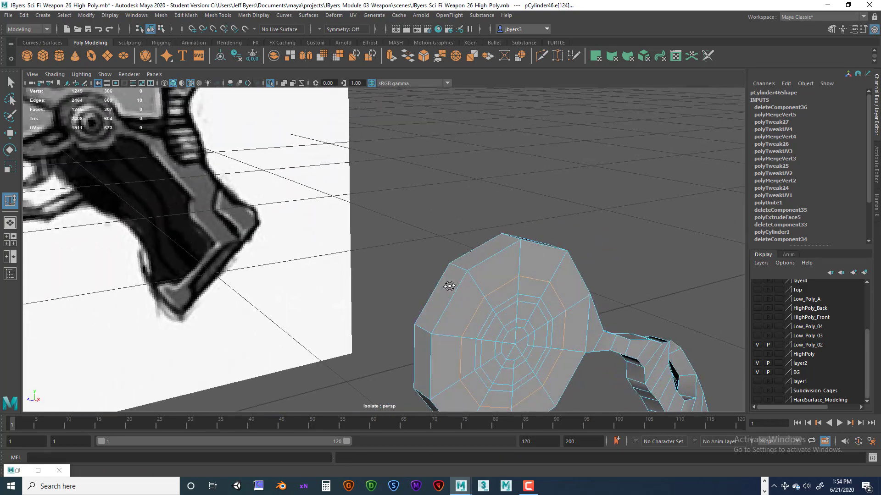
pyautogui.keyDown('alt'); pyautogui.moveTo(481, 280); pyautogui.dragTo(433, 202, button='middle'); pyautogui.keyUp('alt')
pyautogui.moveTo(490, 264)
pyautogui.keyDown('alt'); pyautogui.mouseDown()
pyautogui.moveTo(465, 245)
pyautogui.moveTo(483, 248)
pyautogui.mouseUp(); pyautogui.keyUp('alt')
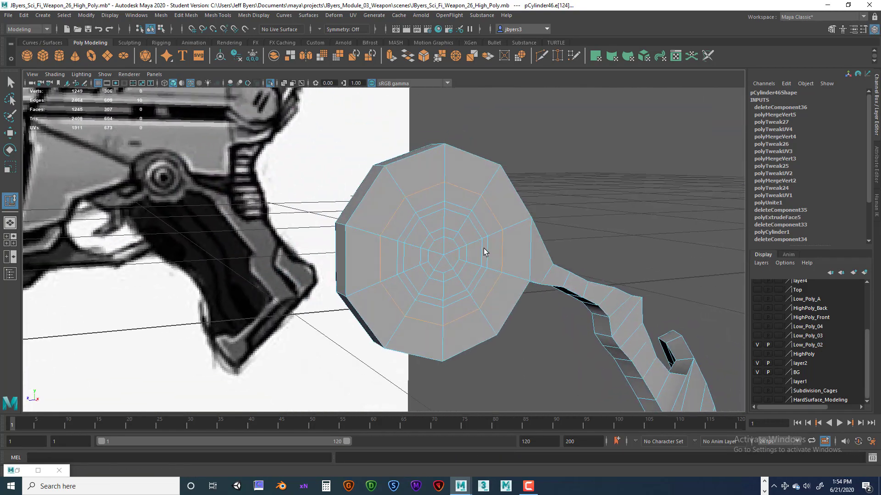
# Step: In face selection mode, select the two wide concentric face rings on the disc's front, leaving out the narrow ring between them
pyautogui.moveTo(466, 198); pyautogui.dragTo(472, 228, button='right')
pyautogui.click(465, 204)
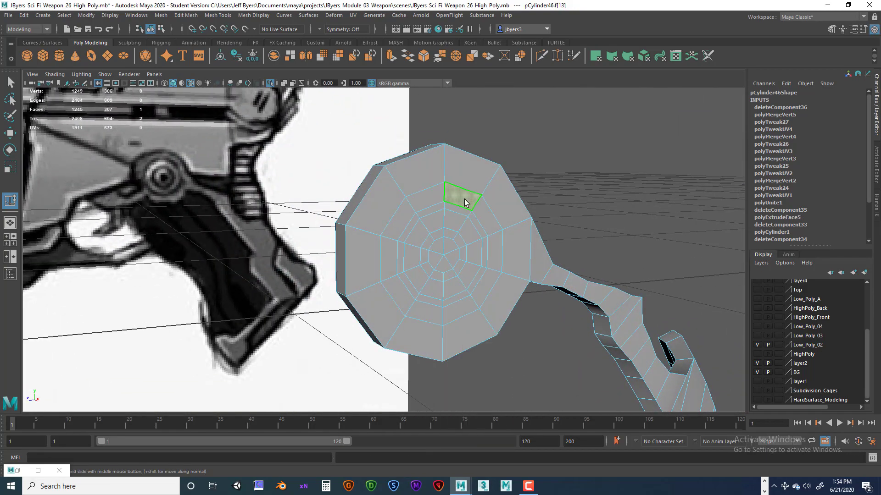
pyautogui.keyDown('alt'); pyautogui.moveTo(464, 202); pyautogui.dragTo(448, 199); pyautogui.keyUp('alt')
pyautogui.keyDown('shift'); pyautogui.click(402, 205); pyautogui.keyUp('shift')
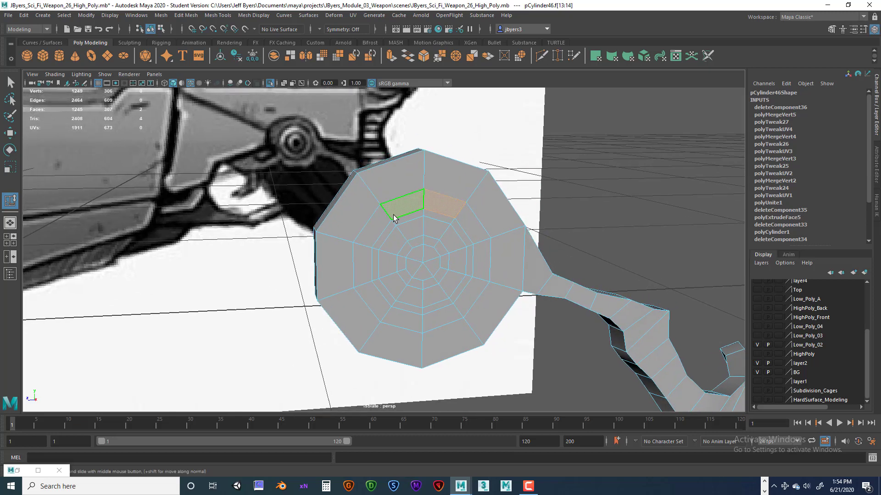
pyautogui.keyDown('shift'); pyautogui.doubleClick(379, 228); pyautogui.keyUp('shift')
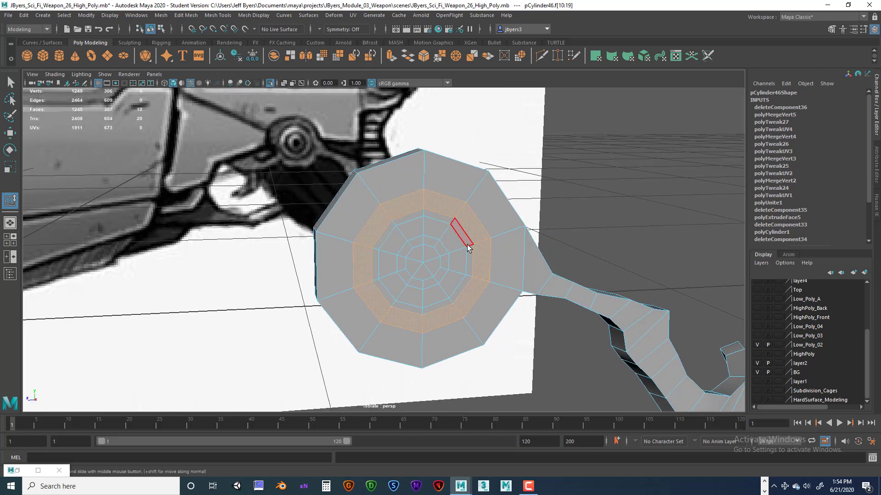
pyautogui.keyDown('shift'); pyautogui.doubleClick(433, 237); pyautogui.keyUp('shift')
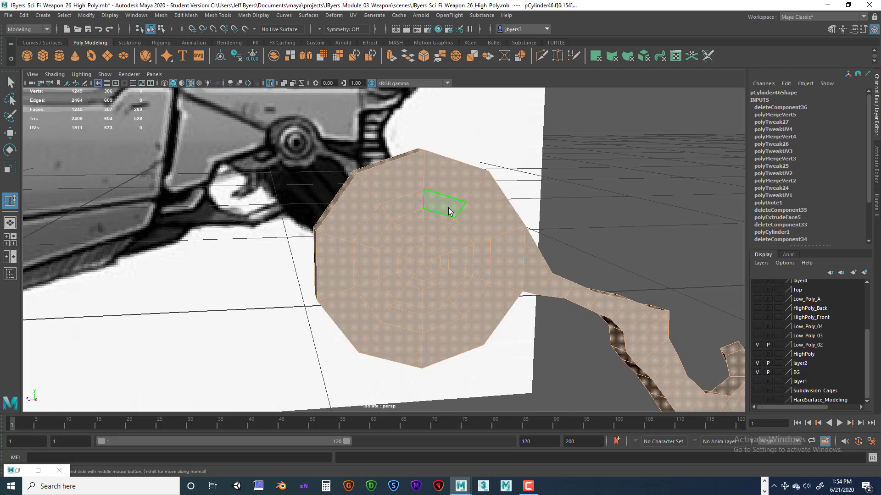
pyautogui.click(448, 208)
pyautogui.keyDown('shift'); pyautogui.doubleClick(414, 205); pyautogui.keyUp('shift')
pyautogui.keyDown('shift'); pyautogui.click(431, 225); pyautogui.keyUp('shift')
pyautogui.keyDown('shift'); pyautogui.doubleClick(414, 225); pyautogui.keyUp('shift')
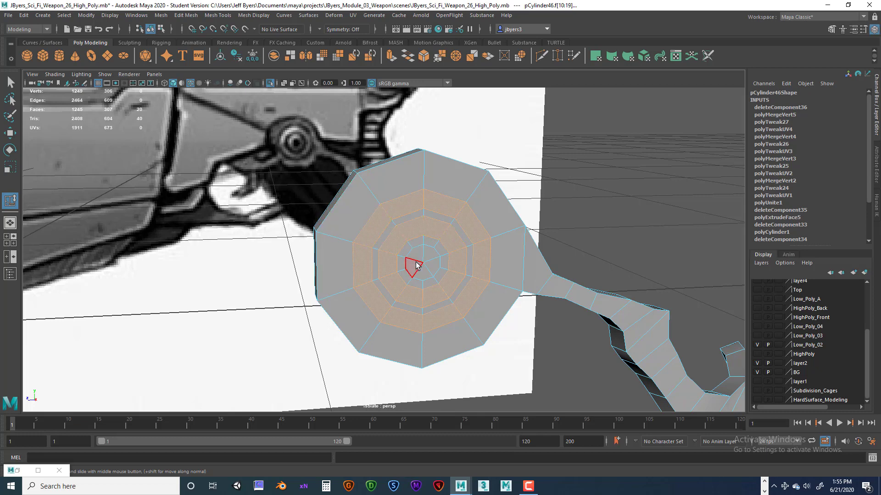
# Step: Slide the outer wide ring's outer edge loop outward with the Slide Edge Tool, and restore the selection of both face rings
pyautogui.keyDown('alt'); pyautogui.moveTo(420, 266); pyautogui.dragTo(436, 235); pyautogui.keyUp('alt')
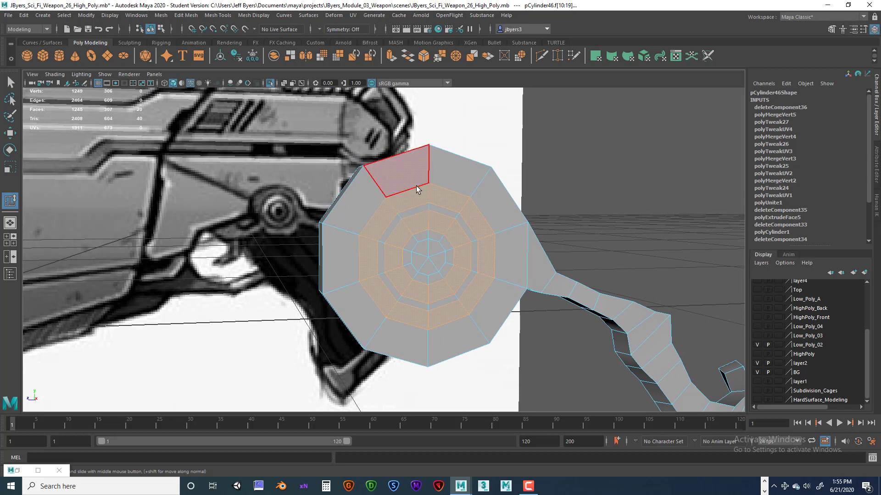
pyautogui.keyDown('ctrl'); pyautogui.moveTo(416, 196); pyautogui.dragTo(415, 163, button='right'); pyautogui.keyUp('ctrl')
pyautogui.doubleClick(405, 195)
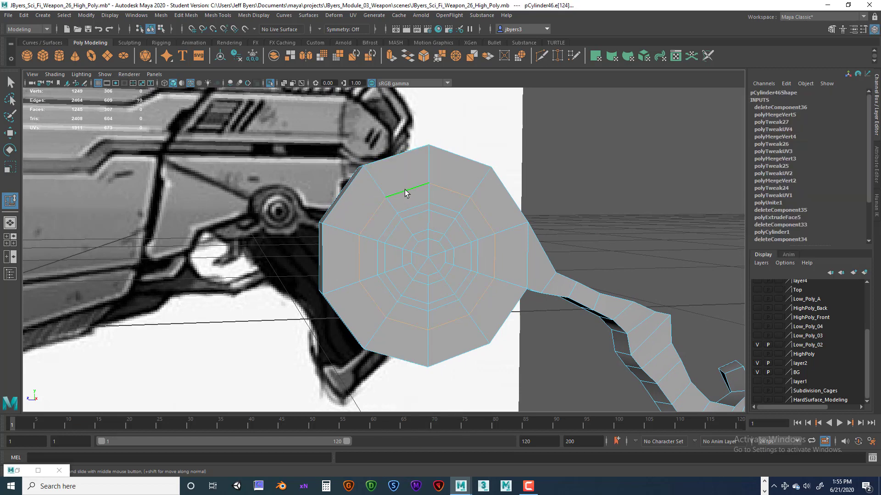
pyautogui.keyDown('shift'); pyautogui.moveTo(411, 195); pyautogui.dragTo(404, 268, button='right'); pyautogui.keyUp('shift')
pyautogui.moveTo(415, 196); pyautogui.dragTo(414, 225, button='right')
pyautogui.hotkey('ctrl', 'z')
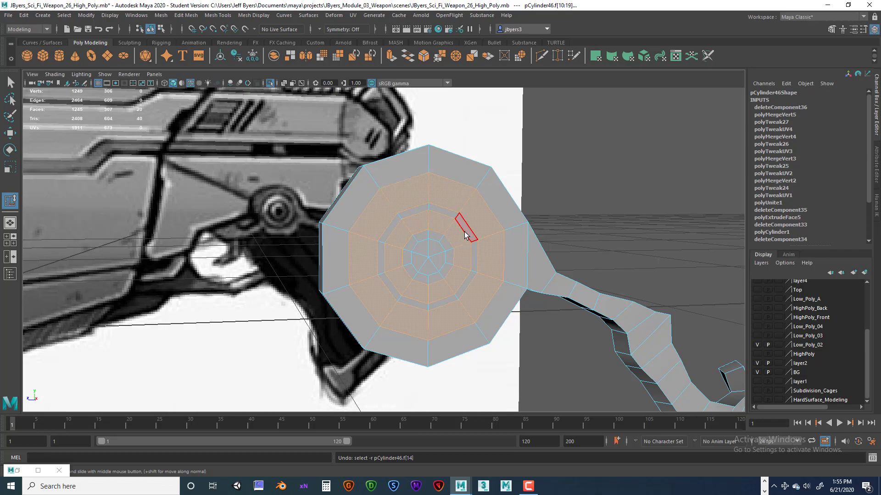
# Step: Extrude the two selected face rings on the disc with a Local Translate Z of about 0.044
pyautogui.keyDown('alt'); pyautogui.moveTo(462, 224); pyautogui.dragTo(486, 231); pyautogui.keyUp('alt')
pyautogui.hotkey('ctrl', 'e')
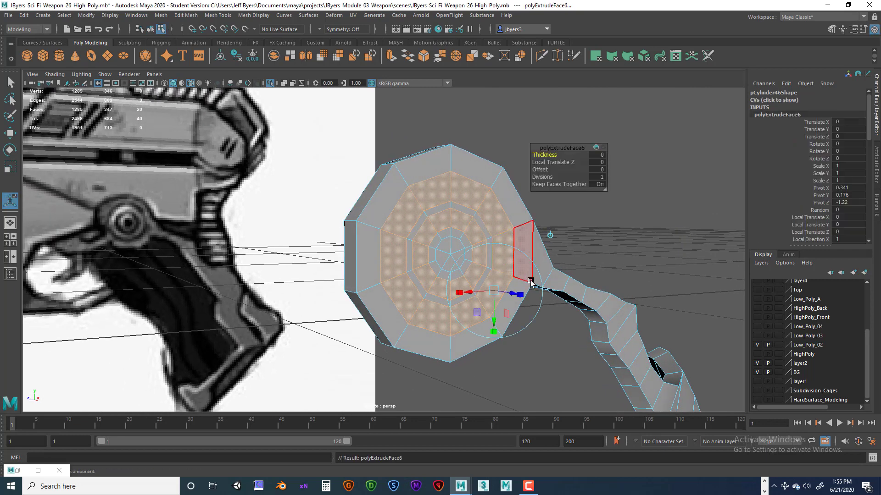
pyautogui.moveTo(515, 293); pyautogui.dragTo(485, 295)
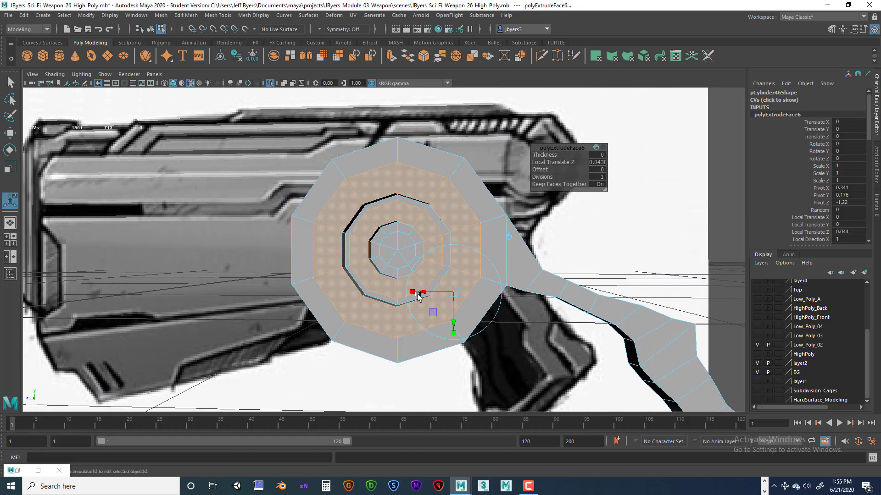
pyautogui.keyDown('alt'); pyautogui.moveTo(418, 294); pyautogui.dragTo(448, 295); pyautogui.keyUp('alt')
pyautogui.keyDown('alt'); pyautogui.moveTo(435, 295); pyautogui.dragTo(471, 309); pyautogui.keyUp('alt')
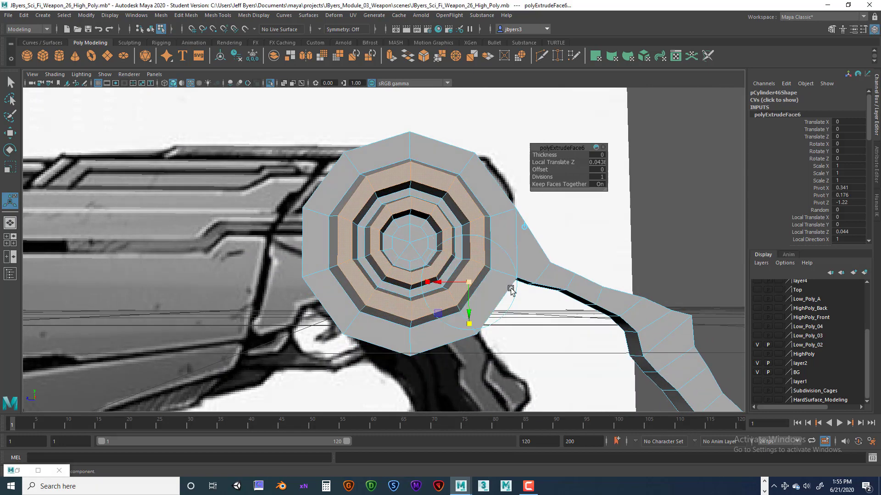
# Step: In the side view, scale the two extruded face rings narrower against the disc detail in the reference image
pyautogui.press('space')
pyautogui.press('space')
pyautogui.scroll(5, 544, 308)
pyautogui.keyDown('alt'); pyautogui.moveTo(544, 309); pyautogui.dragTo(404, 276, button='middle'); pyautogui.keyUp('alt')
pyautogui.scroll(2, 437, 259)
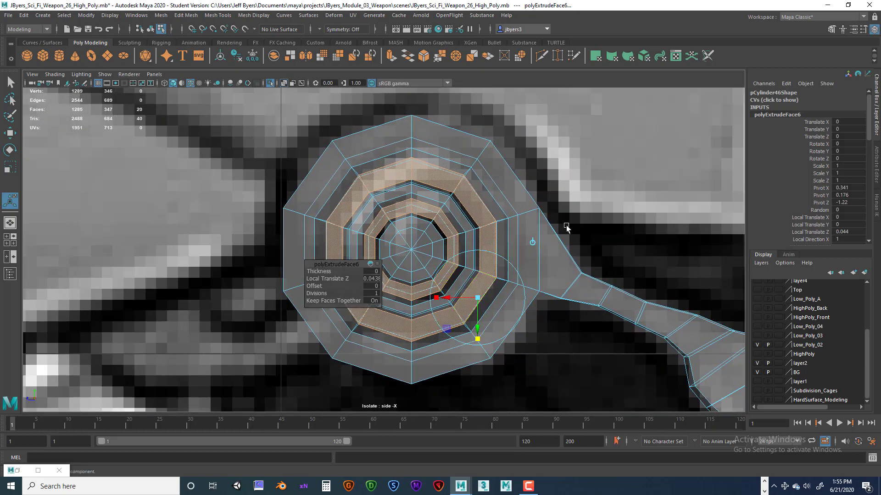
pyautogui.keyDown('alt'); pyautogui.moveTo(566, 228); pyautogui.dragTo(617, 238, button='middle'); pyautogui.keyUp('alt')
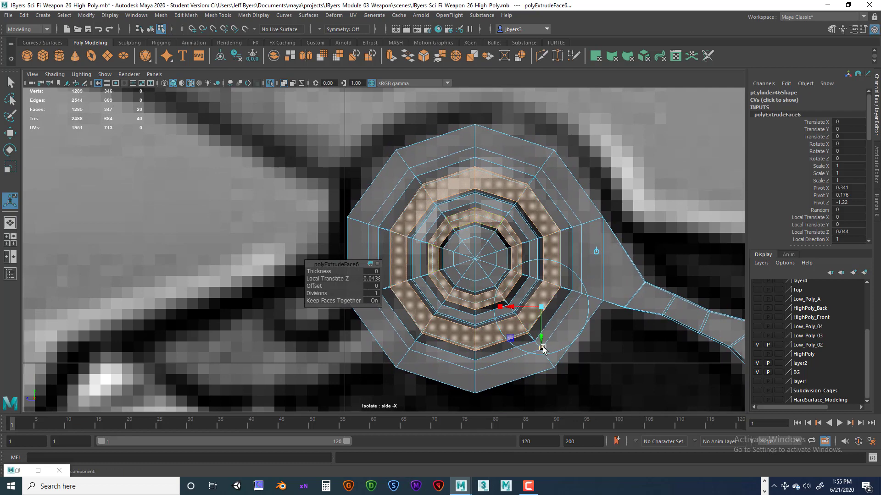
pyautogui.moveTo(542, 349); pyautogui.dragTo(548, 347)
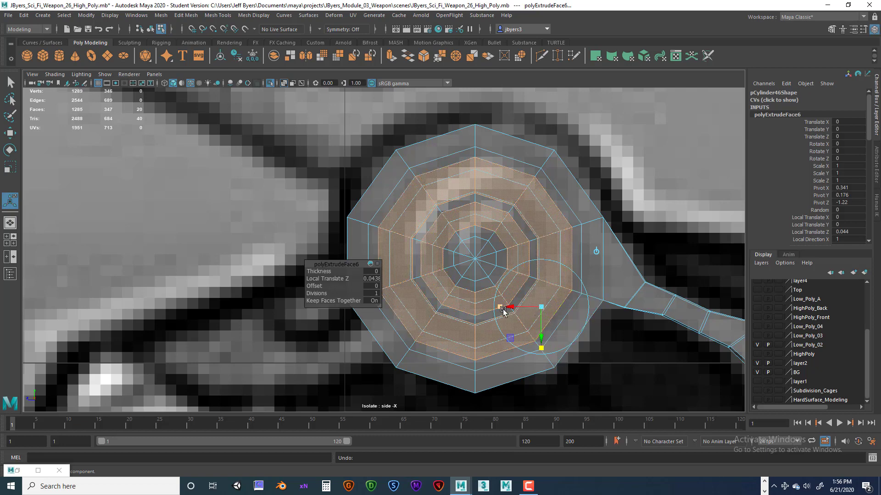
pyautogui.moveTo(542, 308); pyautogui.dragTo(530, 310)
pyautogui.hotkey('ctrl', 'z')
pyautogui.moveTo(542, 308); pyautogui.dragTo(528, 309)
# Step: Back in the perspective view, reduce the ring extrusion's Local Translate Z to about 0.025
pyautogui.press('space')
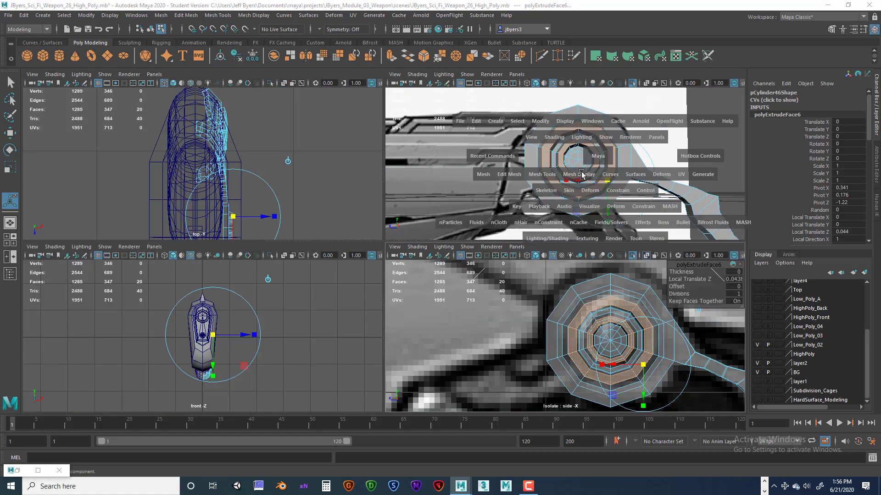
pyautogui.press('space')
pyautogui.keyDown('alt'); pyautogui.moveTo(502, 250); pyautogui.dragTo(540, 282); pyautogui.keyUp('alt')
pyautogui.press('super')
pyautogui.press('super')
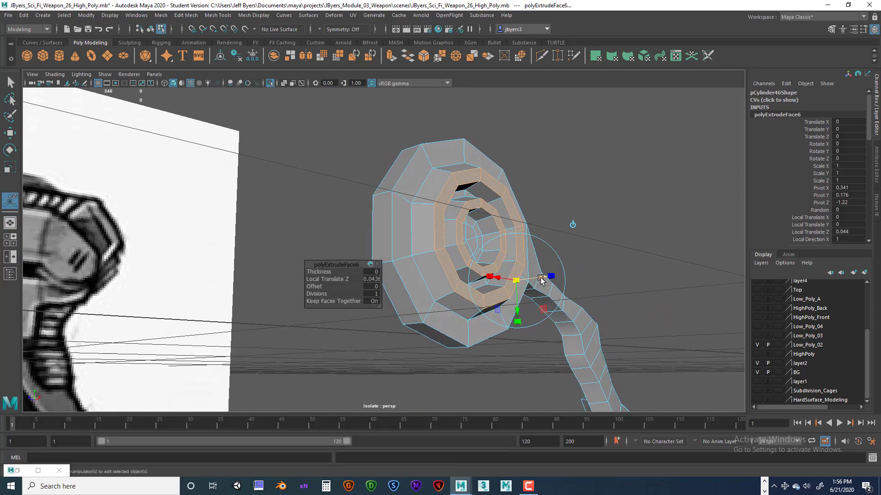
pyautogui.moveTo(541, 277); pyautogui.dragTo(564, 262)
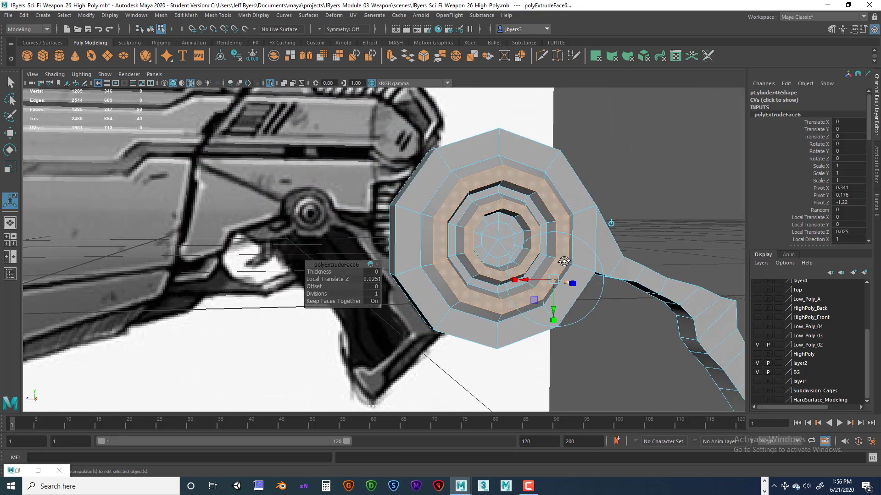
# Step: Preview the mesh smoothed and scale the extruded ring faces wider in the side view
pyautogui.press('3')
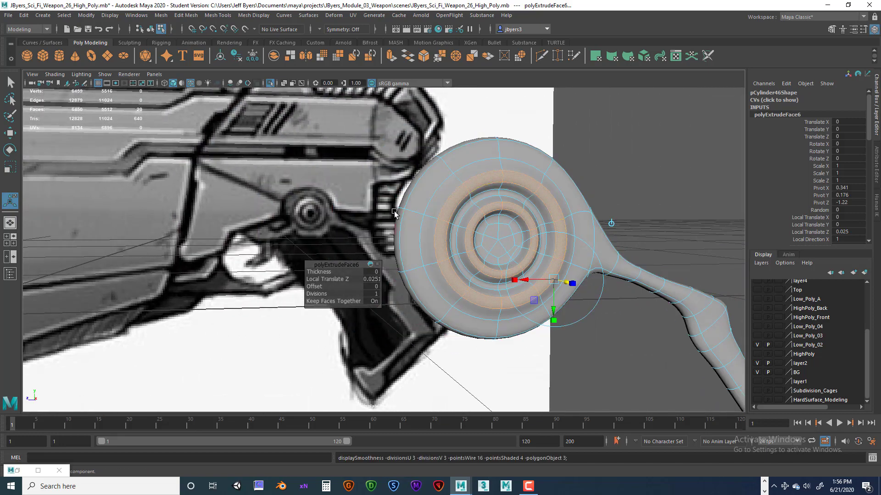
pyautogui.keyDown('alt'); pyautogui.moveTo(532, 236); pyautogui.dragTo(481, 219); pyautogui.keyUp('alt')
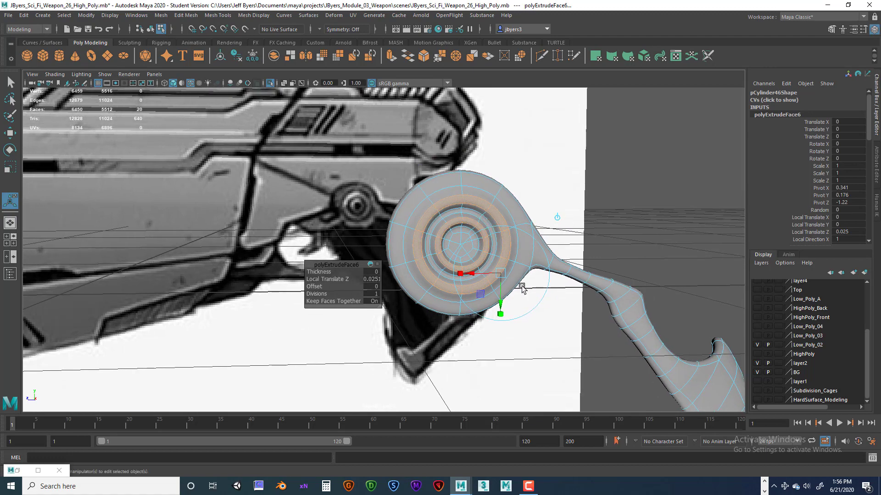
pyautogui.press('space')
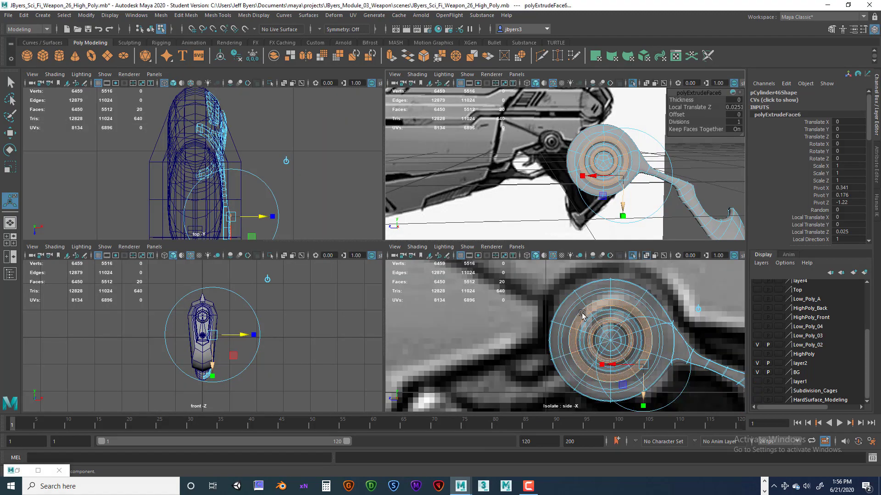
pyautogui.press('space')
pyautogui.moveTo(540, 310); pyautogui.dragTo(545, 309)
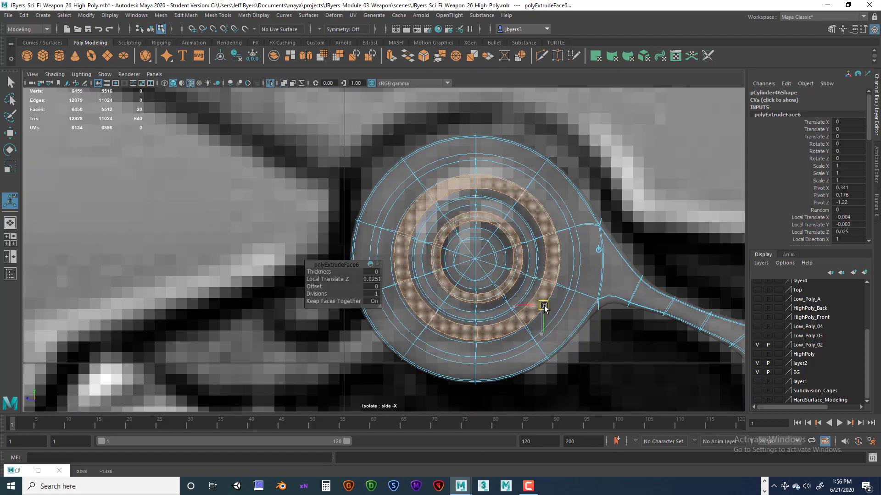
pyautogui.hotkey('ctrl', 'z')
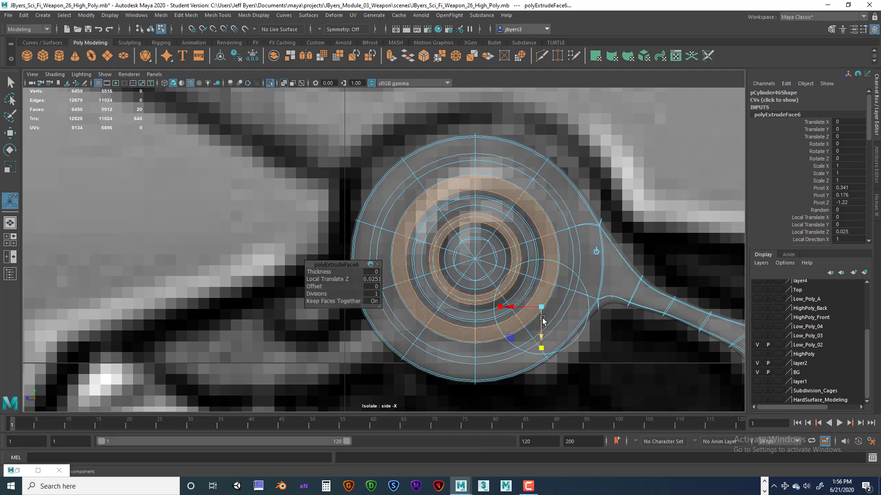
pyautogui.moveTo(540, 308); pyautogui.dragTo(561, 306)
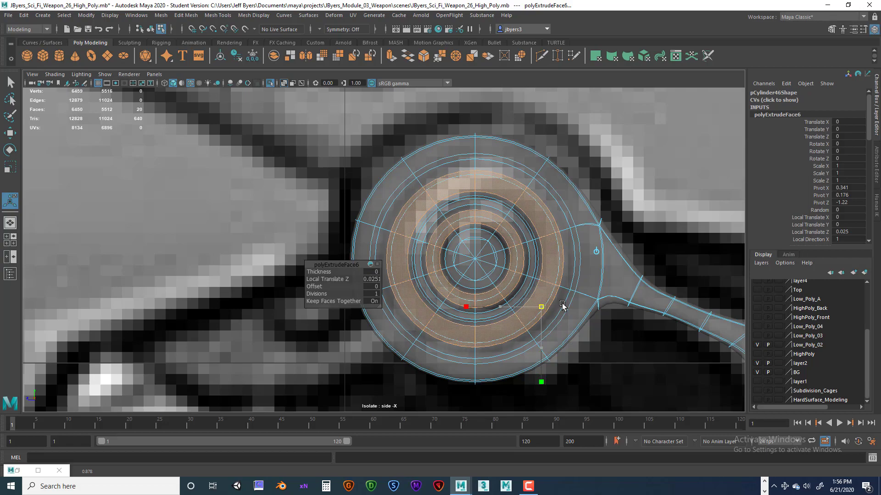
# Step: Compare the disc's rings in unsmoothed and smoothed display with the reference image from several perspective angles
pyautogui.press('space')
pyautogui.press('space')
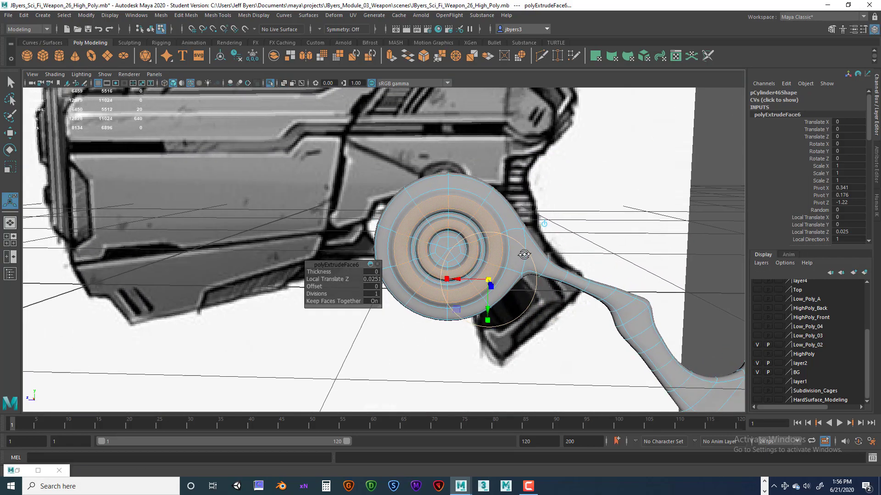
pyautogui.keyDown('alt'); pyautogui.moveTo(524, 254); pyautogui.dragTo(496, 243); pyautogui.keyUp('alt')
pyautogui.press('1')
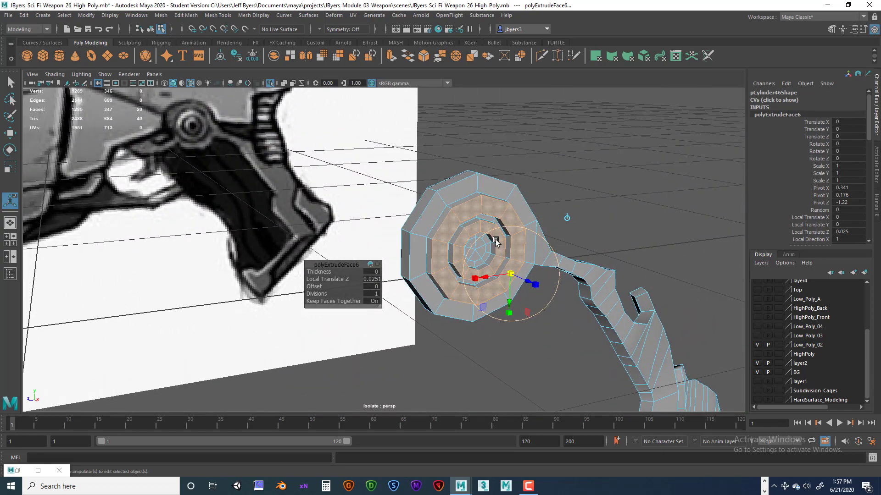
pyautogui.press('1')
pyautogui.keyDown('alt'); pyautogui.moveTo(512, 274); pyautogui.dragTo(494, 271); pyautogui.keyUp('alt')
pyautogui.press('3')
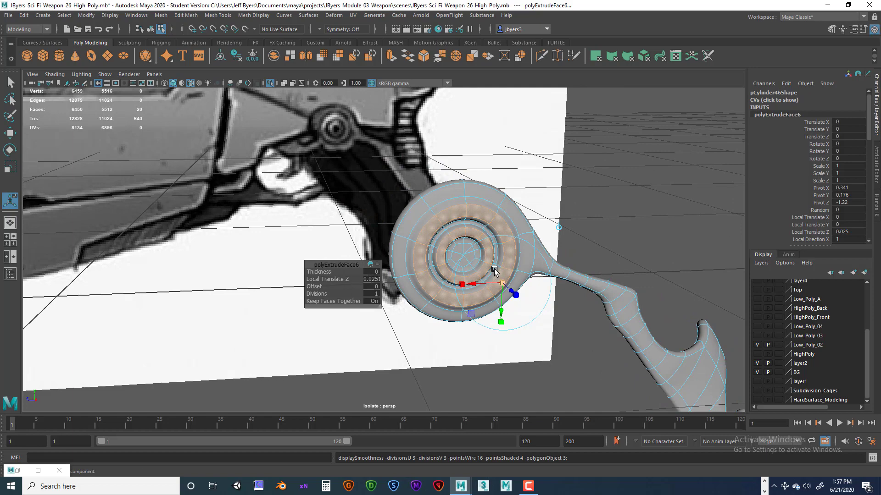
pyautogui.keyDown('alt'); pyautogui.moveTo(402, 188); pyautogui.dragTo(400, 176); pyautogui.keyUp('alt')
pyautogui.keyDown('alt'); pyautogui.moveTo(442, 237); pyautogui.dragTo(432, 238); pyautogui.keyUp('alt')
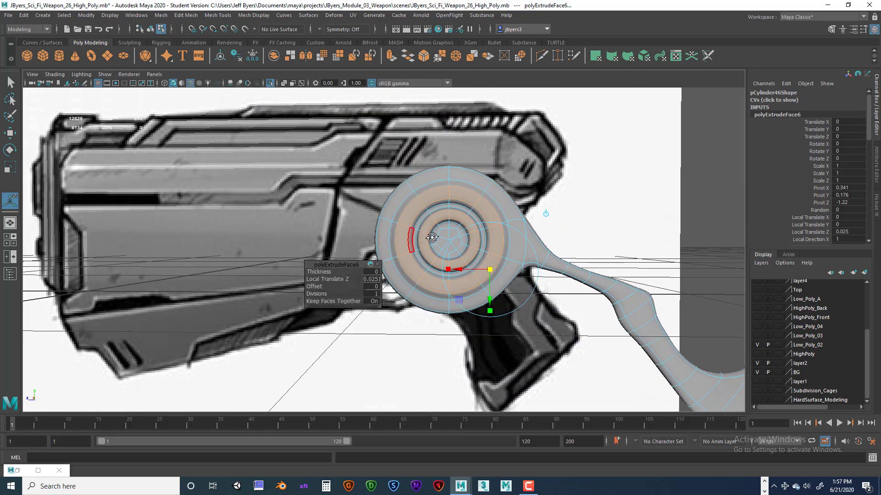
pyautogui.keyDown('alt'); pyautogui.moveTo(433, 239); pyautogui.dragTo(403, 247, button='right'); pyautogui.keyUp('alt')
pyautogui.keyDown('alt'); pyautogui.moveTo(436, 253); pyautogui.dragTo(469, 258); pyautogui.keyUp('alt')
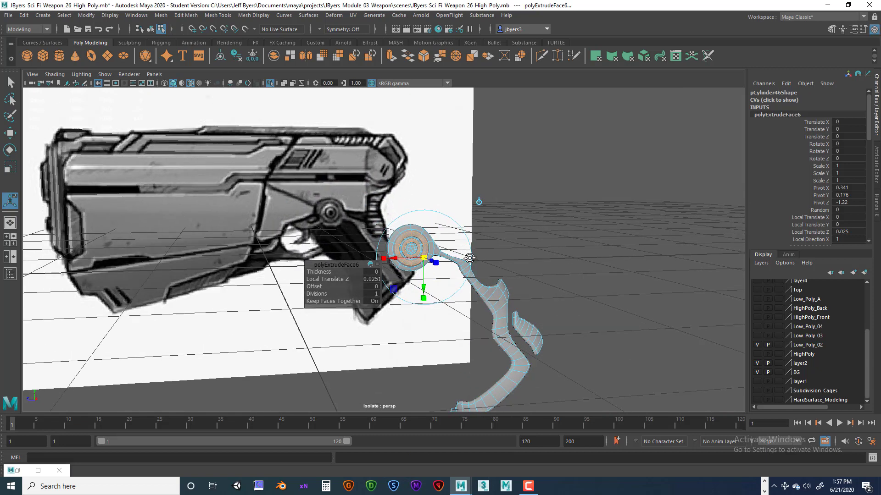
# Step: Return to object mode with nothing selected, hide the wireframe on the shaded mesh, and examine the smoothed disc's rings
pyautogui.click(539, 256)
pyautogui.moveTo(433, 233); pyautogui.dragTo(437, 290, button='right')
pyautogui.click(519, 268)
pyautogui.keyDown('alt'); pyautogui.moveTo(518, 267); pyautogui.dragTo(535, 273); pyautogui.keyUp('alt')
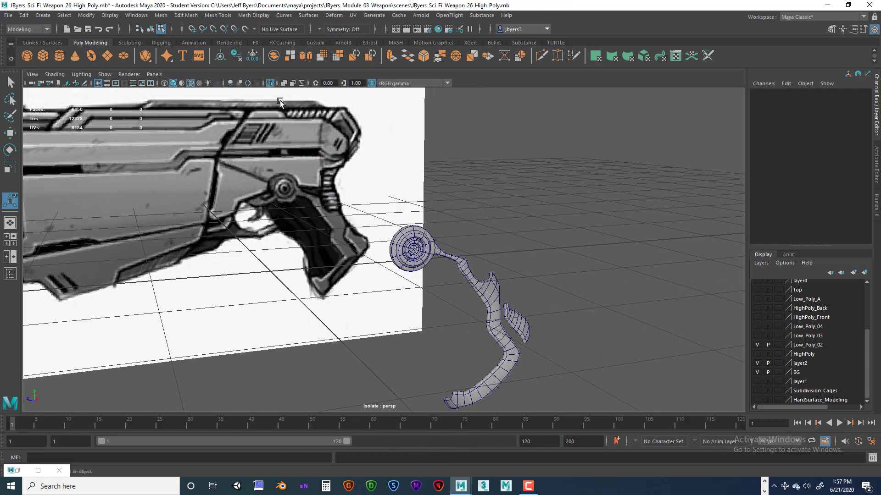
pyautogui.click(190, 83)
pyautogui.moveTo(360, 163)
pyautogui.keyDown('alt'); pyautogui.mouseDown()
pyautogui.moveTo(436, 190)
pyautogui.moveTo(570, 210)
pyautogui.moveTo(510, 209)
pyautogui.mouseUp(); pyautogui.keyUp('alt')
pyautogui.keyDown('alt'); pyautogui.moveTo(514, 207); pyautogui.dragTo(662, 239, button='right'); pyautogui.keyUp('alt')
pyautogui.keyDown('alt'); pyautogui.moveTo(592, 223); pyautogui.dragTo(486, 219); pyautogui.keyUp('alt')
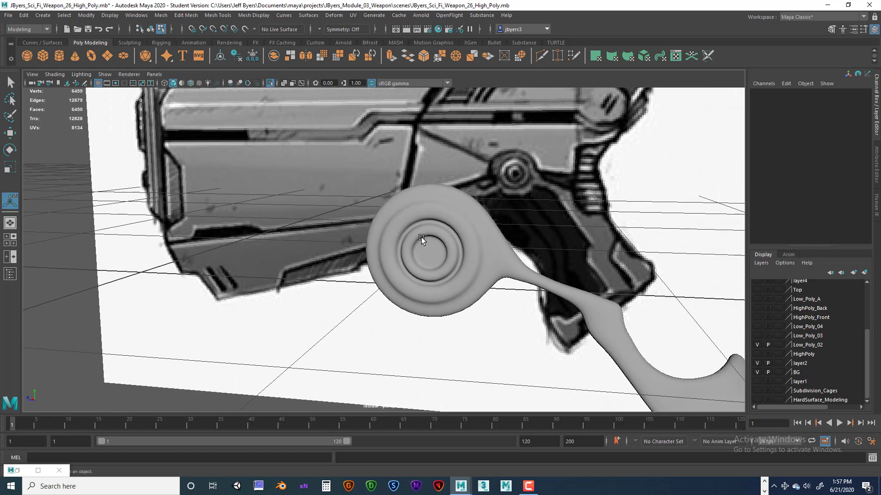
pyautogui.keyDown('alt'); pyautogui.moveTo(463, 266); pyautogui.dragTo(507, 258); pyautogui.keyUp('alt')
pyautogui.keyDown('alt'); pyautogui.moveTo(441, 199); pyautogui.dragTo(471, 205); pyautogui.keyUp('alt')
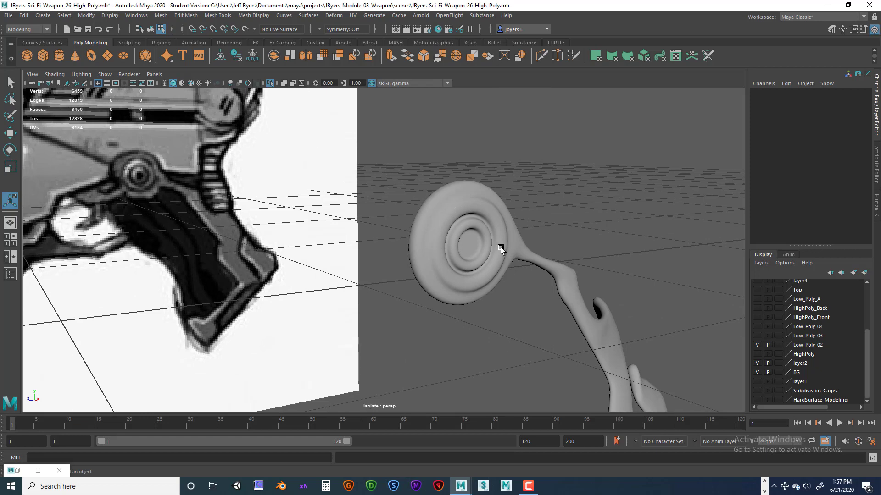
# Step: Return the mesh to unsmoothed display and undo the ring extrusion, back to the two selected flat face rings
pyautogui.click(496, 225)
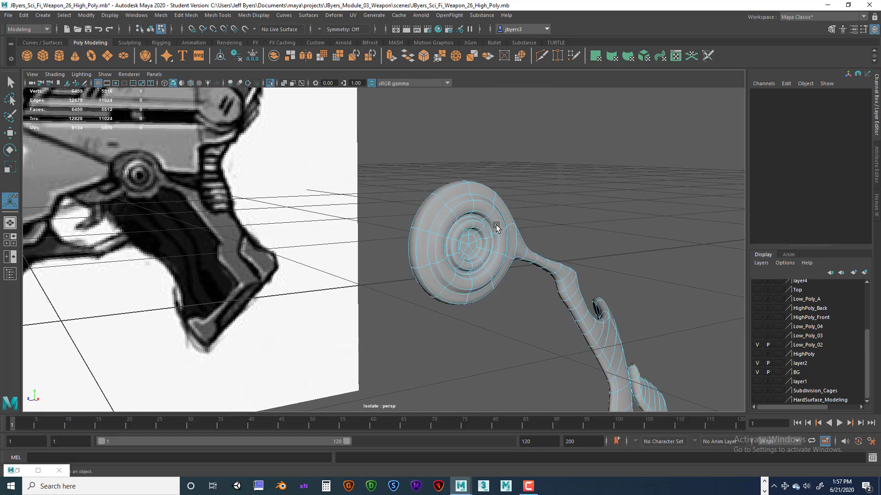
pyautogui.press('1')
pyautogui.press('F11')
pyautogui.keyDown('alt'); pyautogui.moveTo(493, 227); pyautogui.dragTo(486, 238); pyautogui.keyUp('alt')
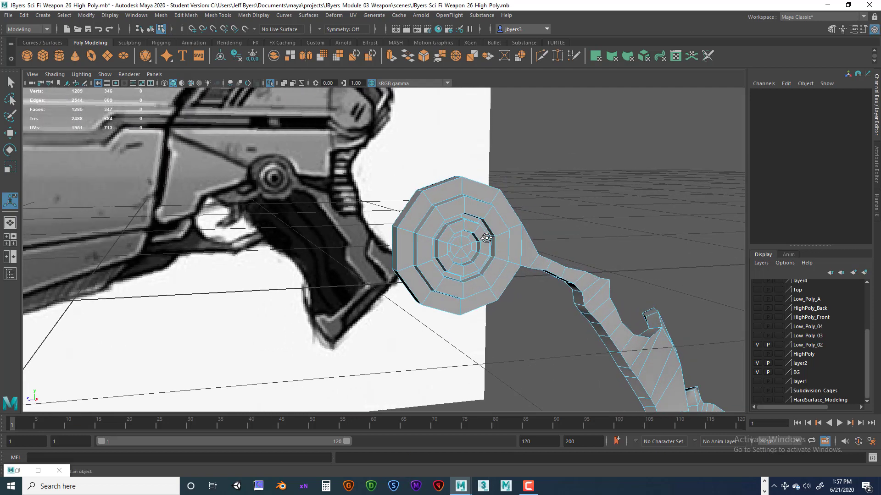
pyautogui.doubleClick(486, 238)
pyautogui.hotkey('ctrl', 'e')
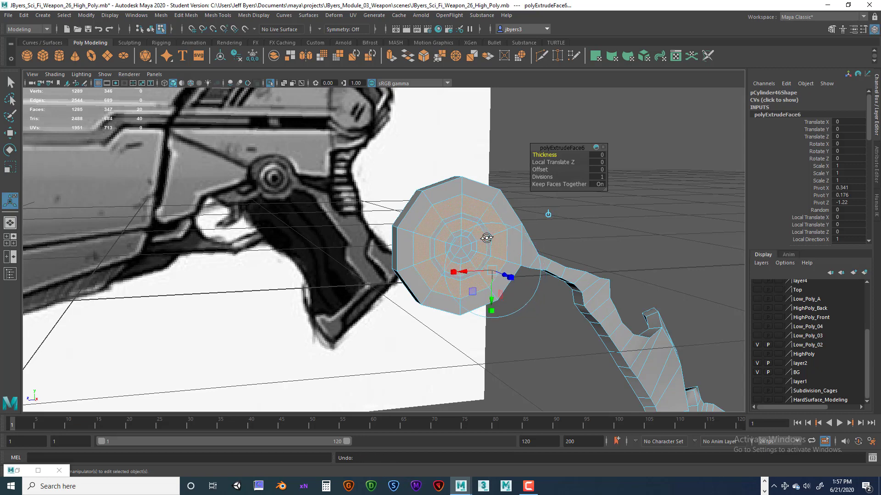
pyautogui.hotkey('ctrl', 'z')
pyautogui.scroll(4, 487, 242)
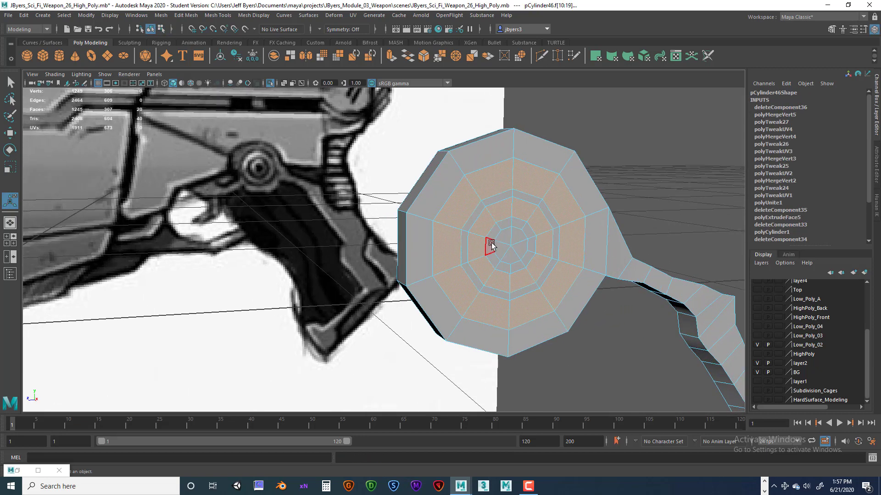
# Step: Try to move the two selected face rings outward from the disc's front, and undo the move
pyautogui.press('w')
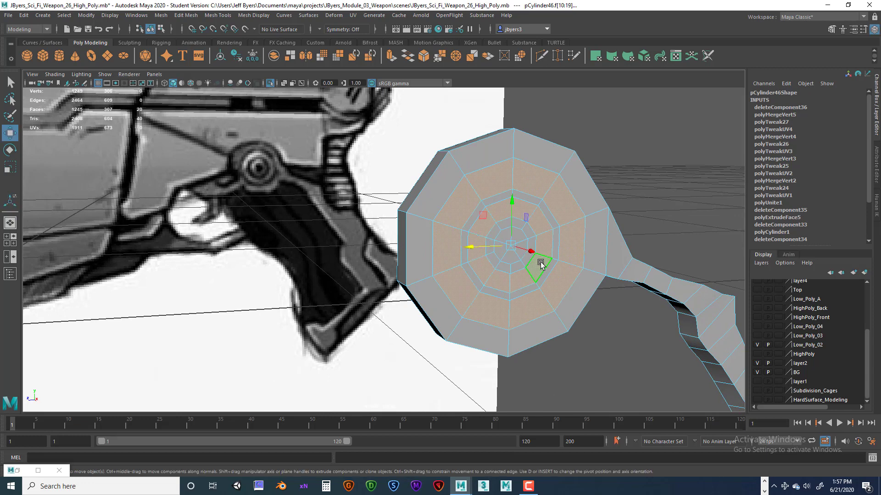
pyautogui.moveTo(533, 253); pyautogui.dragTo(548, 260)
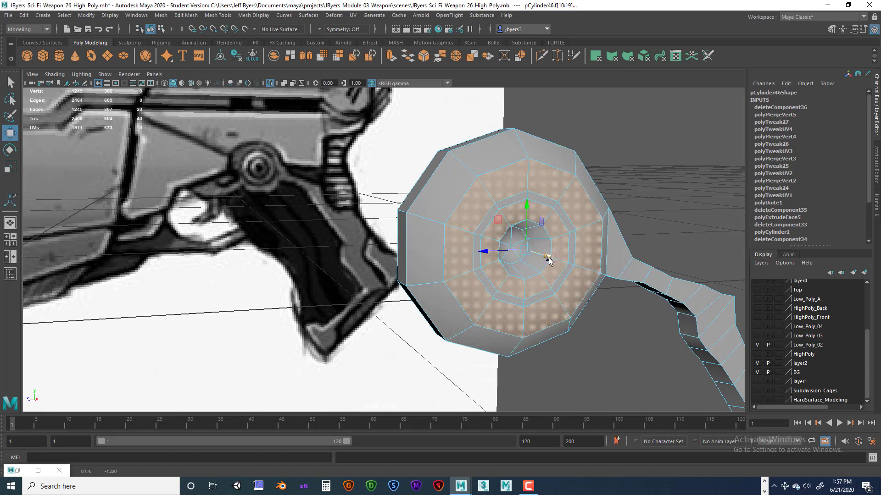
pyautogui.hotkey('ctrl', 'z')
# Step: Slide the outer wide ring's inner edge loop inward with the Slide Edge Tool, and restore the selection of both face rings
pyautogui.keyDown('alt'); pyautogui.moveTo(558, 215); pyautogui.dragTo(550, 213); pyautogui.keyUp('alt')
pyautogui.moveTo(518, 204); pyautogui.dragTo(516, 174, button='right')
pyautogui.doubleClick(519, 193)
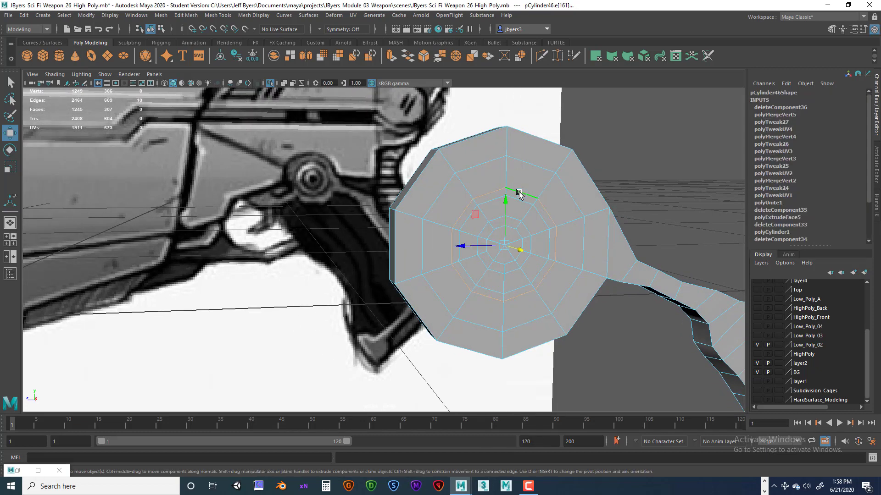
pyautogui.press('space')
pyautogui.keyDown('shift'); pyautogui.moveTo(530, 209); pyautogui.dragTo(525, 281, button='right'); pyautogui.keyUp('shift')
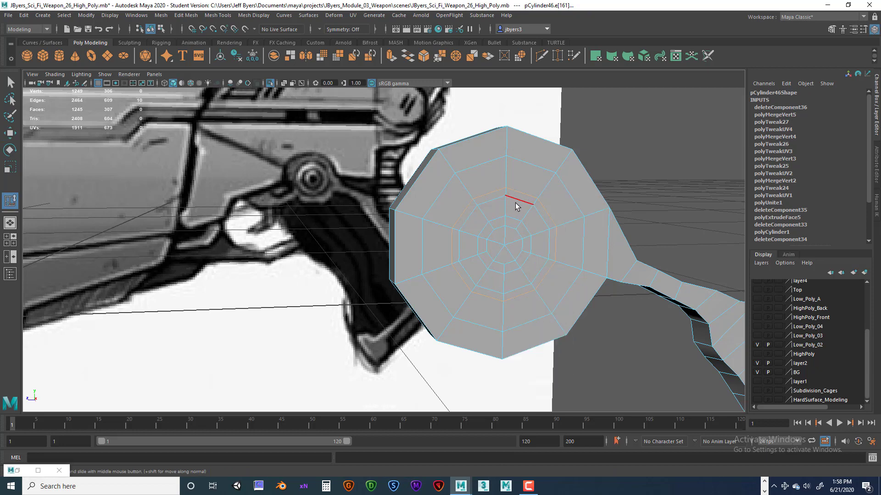
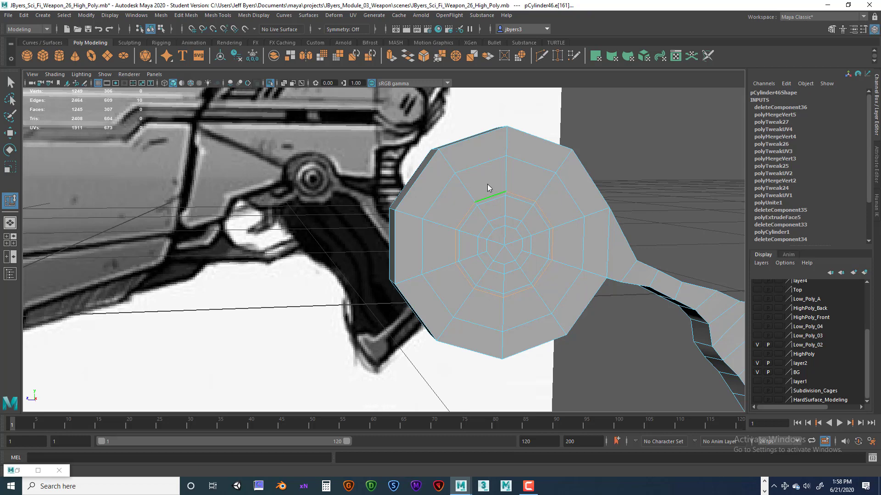
pyautogui.keyDown('ctrl'); pyautogui.moveTo(487, 186); pyautogui.dragTo(483, 208, button='right'); pyautogui.keyUp('ctrl')
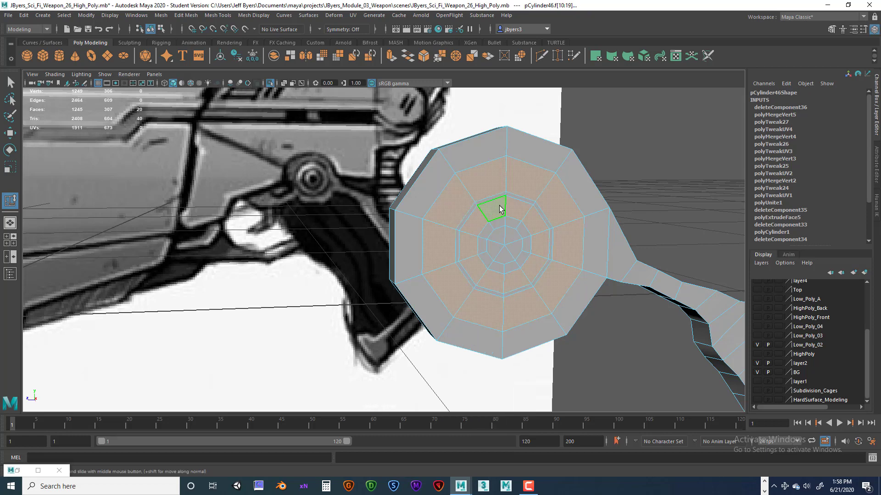
# Step: Extrude the two selected face rings with a Local Translate Z of about 0.037 and display the mesh smoothed
pyautogui.hotkey('ctrl', 'e')
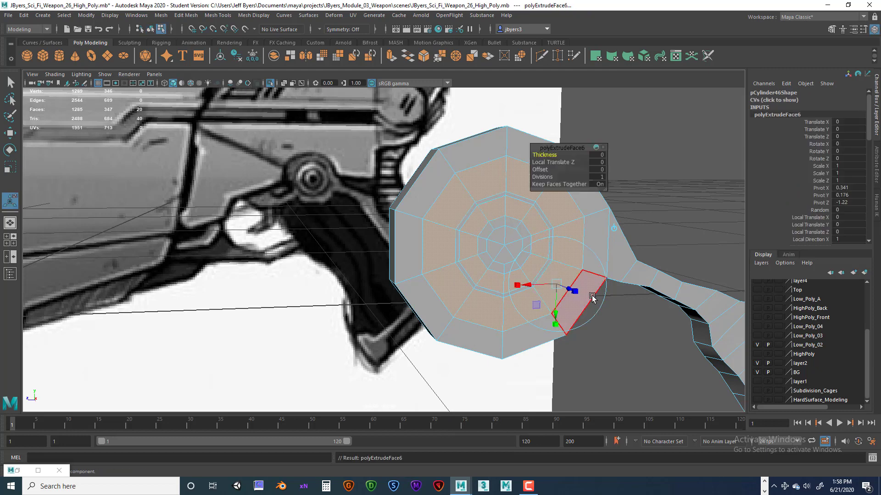
pyautogui.keyDown('alt'); pyautogui.moveTo(593, 296); pyautogui.dragTo(518, 233); pyautogui.keyUp('alt')
pyautogui.press('3')
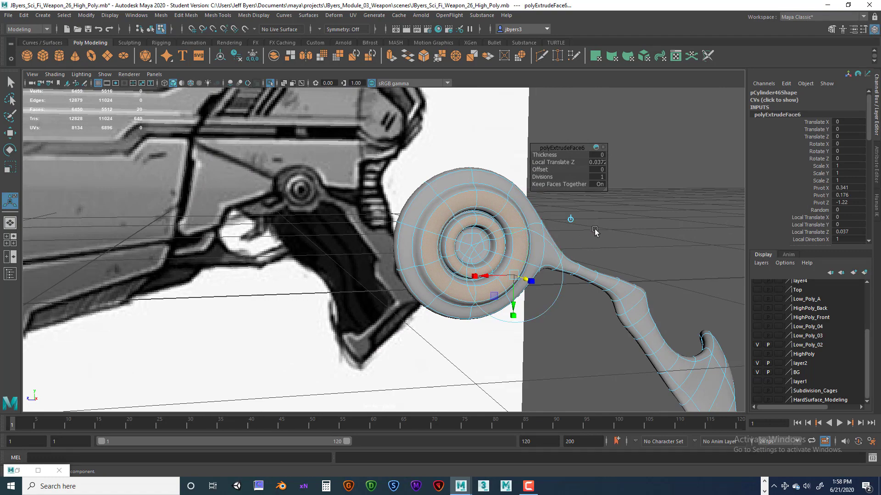
# Step: Examine the smoothed disc in object mode with nothing selected beside the reference image, and undo back to the ring face selection
pyautogui.moveTo(595, 231); pyautogui.dragTo(594, 260, button='right')
pyautogui.click(591, 286)
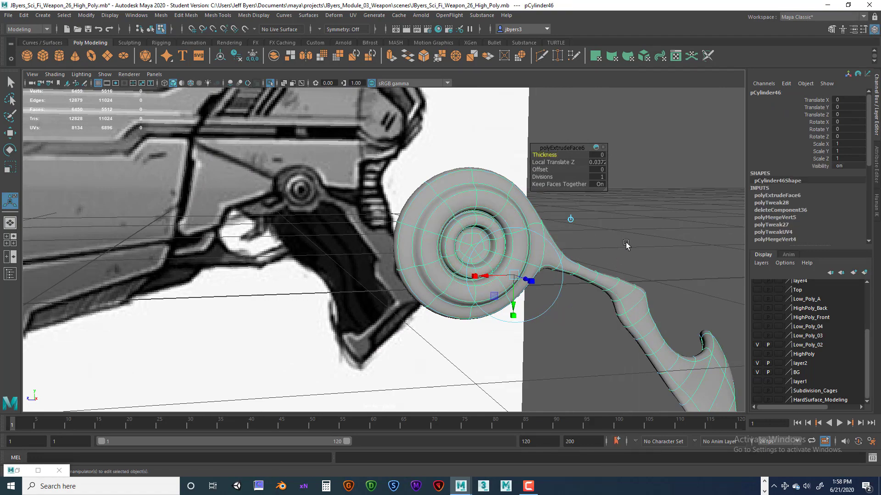
pyautogui.click(626, 245)
pyautogui.keyDown('alt'); pyautogui.moveTo(626, 246); pyautogui.dragTo(589, 249); pyautogui.keyUp('alt')
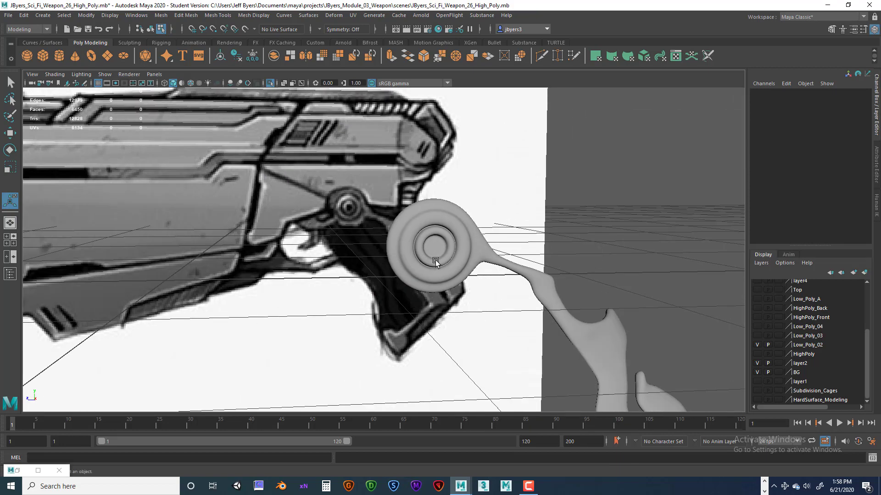
pyautogui.keyDown('alt'); pyautogui.moveTo(436, 260); pyautogui.dragTo(448, 207); pyautogui.keyUp('alt')
pyautogui.hotkey('ctrl', 'z')
pyautogui.scroll(3, 479, 231)
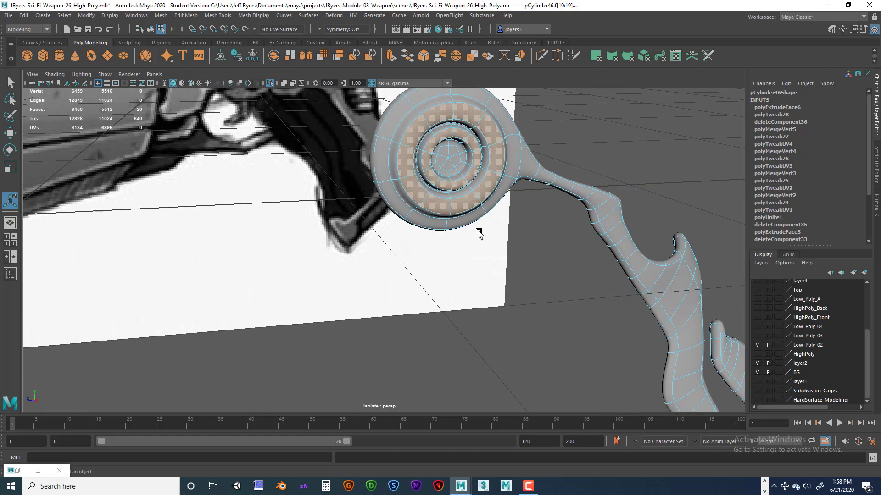
# Step: Display the mesh unsmoothed in object mode and insert three supporting edge loops around the disc's central recess with the Insert Edge Loop Tool
pyautogui.press('1')
pyautogui.keyDown('alt'); pyautogui.moveTo(479, 233); pyautogui.dragTo(460, 252); pyautogui.keyUp('alt')
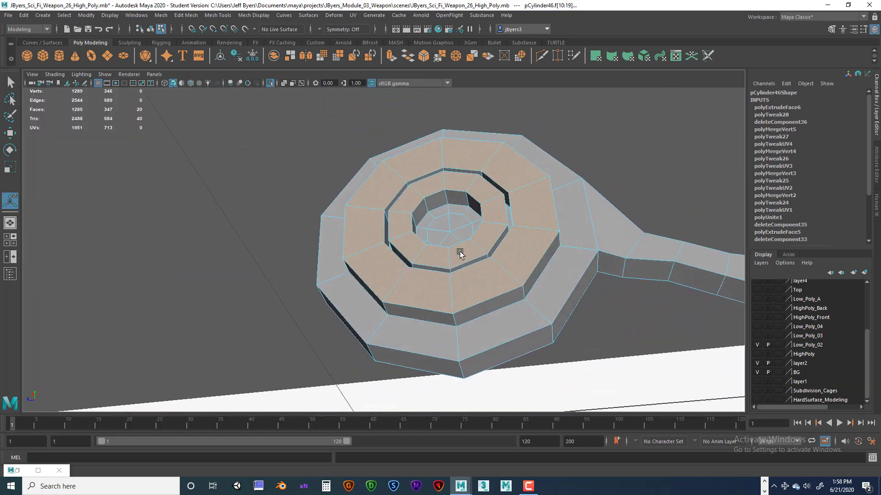
pyautogui.rightClick(455, 202)
pyautogui.moveTo(452, 245); pyautogui.dragTo(451, 244, button='right')
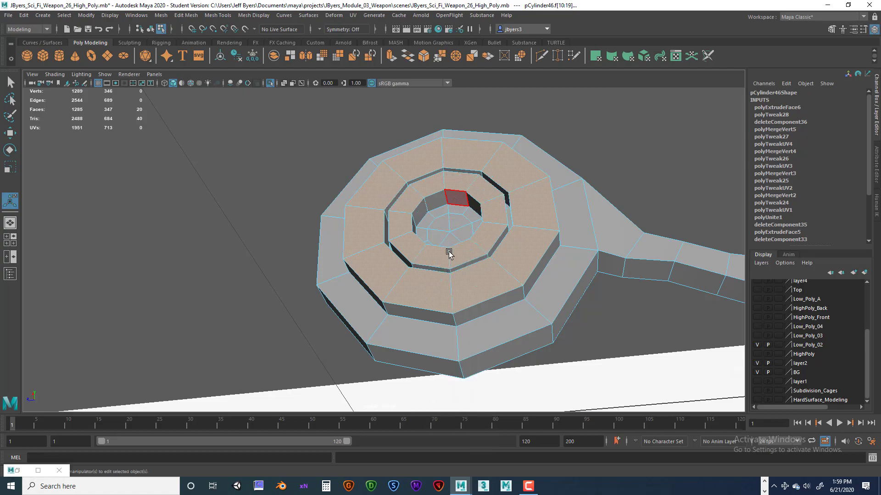
pyautogui.keyDown('alt'); pyautogui.moveTo(451, 245); pyautogui.dragTo(460, 215); pyautogui.keyUp('alt')
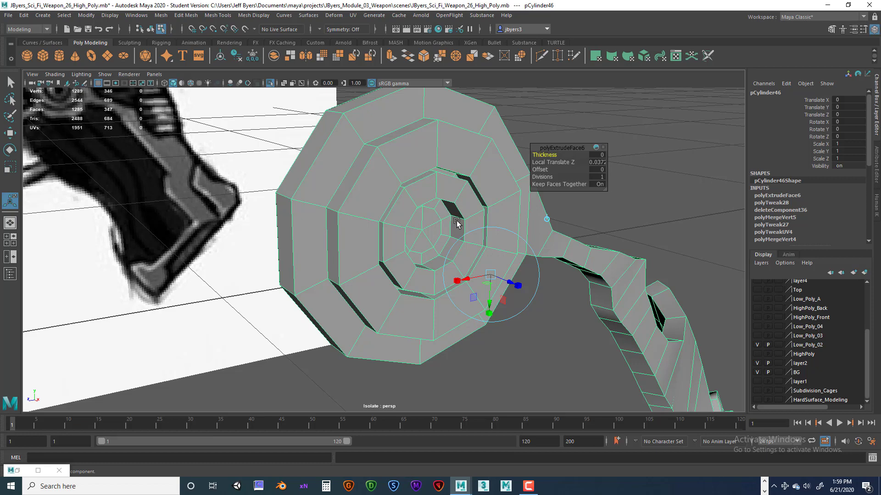
pyautogui.keyDown('shift'); pyautogui.rightClick(457, 223); pyautogui.keyUp('shift')
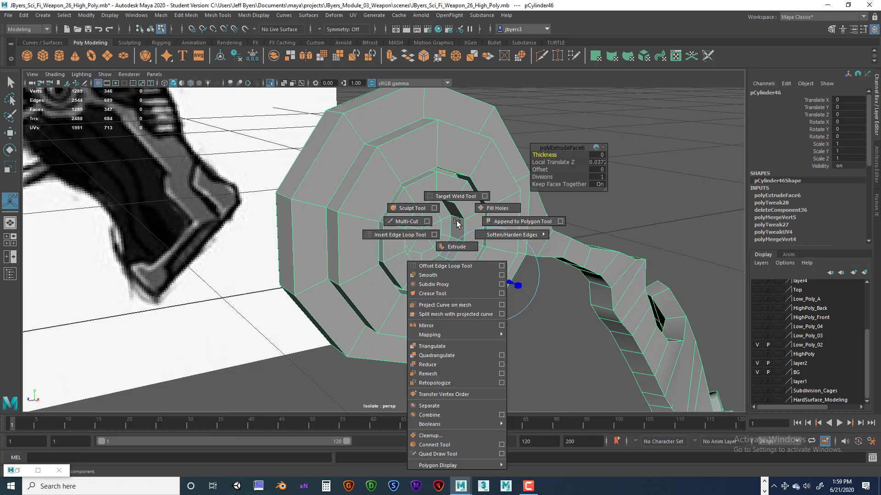
pyautogui.click(415, 236)
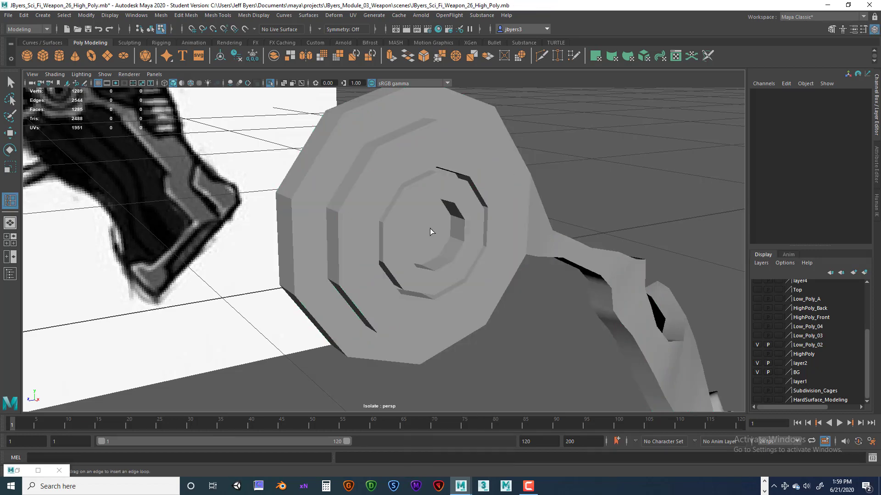
pyautogui.click(457, 223)
pyautogui.keyDown('alt'); pyautogui.moveTo(456, 223); pyautogui.dragTo(454, 244); pyautogui.keyUp('alt')
pyautogui.click(463, 209)
pyautogui.click(447, 195)
pyautogui.click(439, 198)
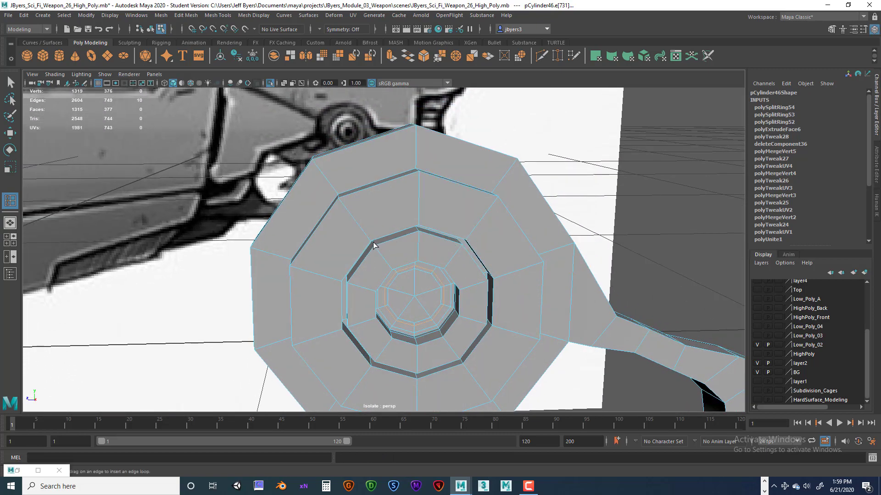
# Step: Undo the misplaced edge loop and insert one around the wall of the groove between the inner and wide rings
pyautogui.hotkey('ctrl', 'z')
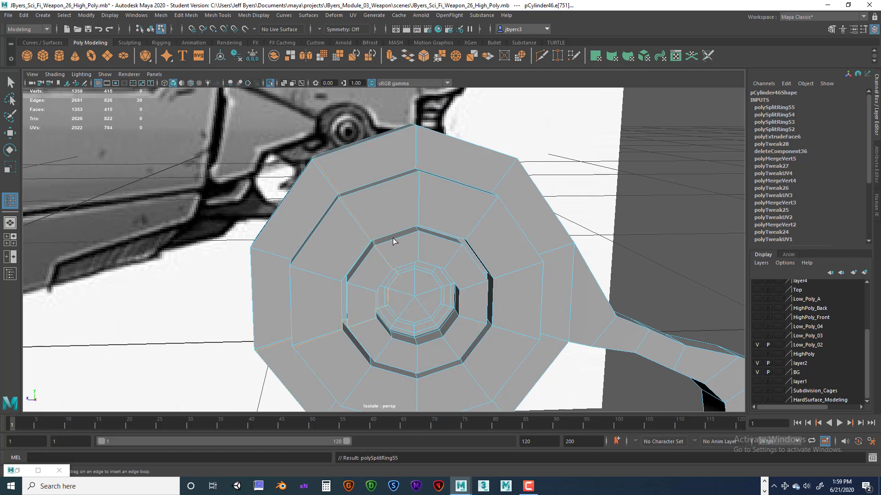
pyautogui.scroll(5, 423, 238)
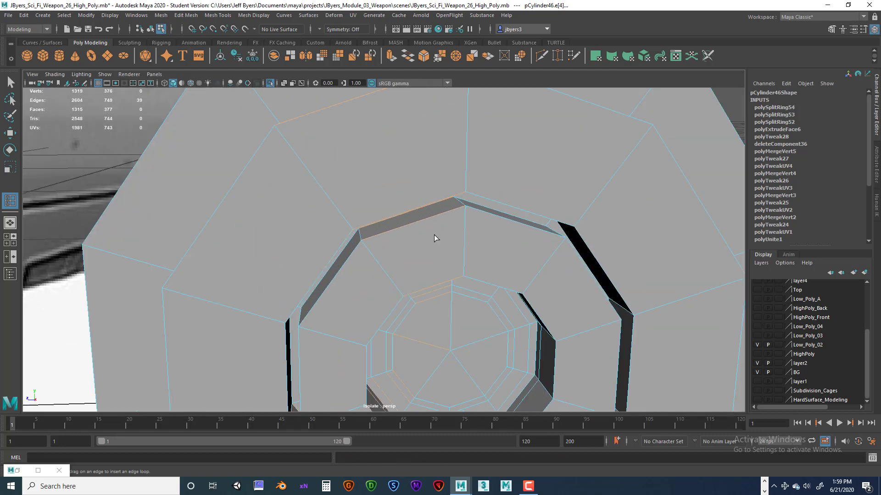
pyautogui.scroll(8, 434, 235)
pyautogui.scroll(-6, 514, 233)
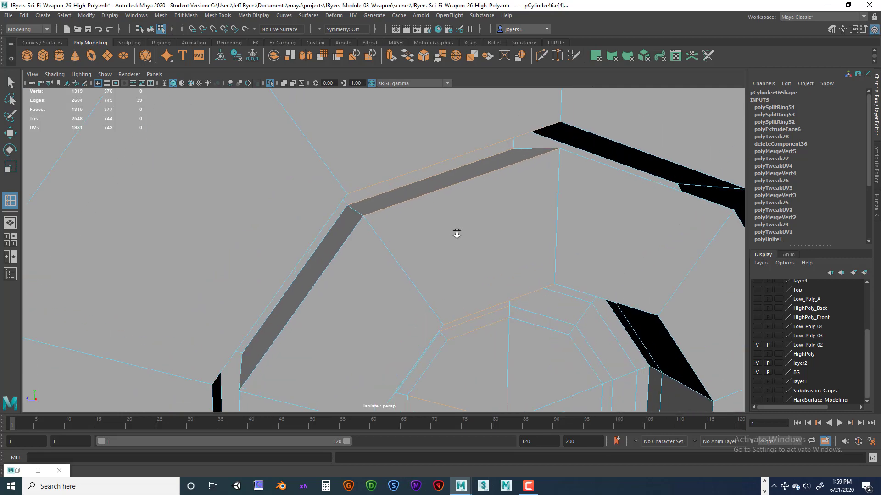
pyautogui.scroll(3, 468, 240)
pyautogui.keyDown('alt'); pyautogui.moveTo(413, 253); pyautogui.dragTo(417, 252); pyautogui.keyUp('alt')
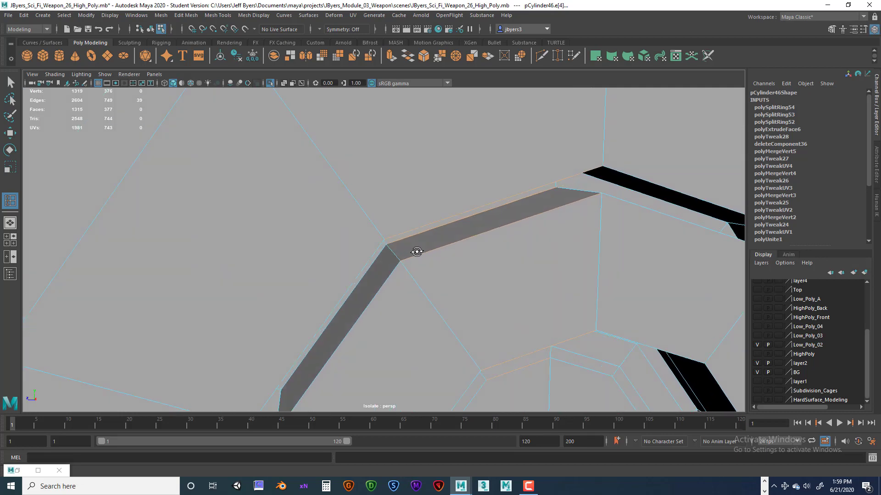
pyautogui.click(389, 249)
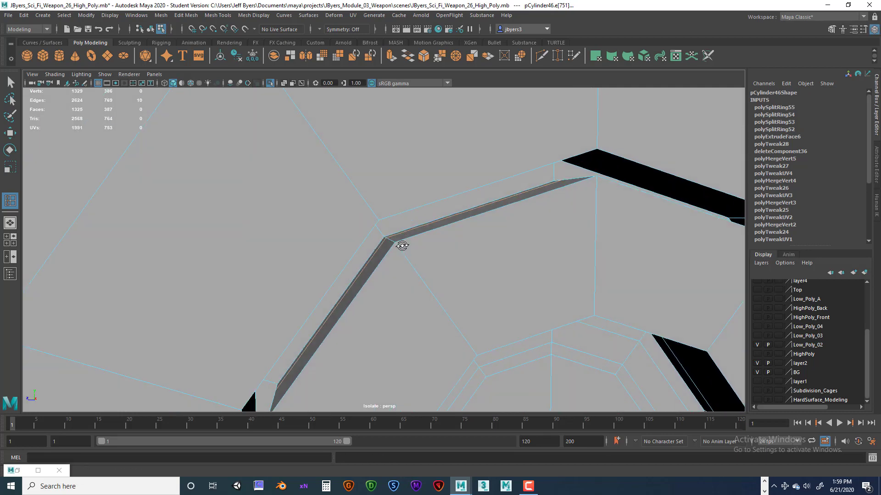
# Step: Insert three more supporting edge loops close to the edges of the groove between the two raised rings
pyautogui.scroll(4, 399, 243)
pyautogui.keyDown('alt'); pyautogui.moveTo(400, 231); pyautogui.dragTo(440, 310); pyautogui.keyUp('alt')
pyautogui.click(413, 263)
pyautogui.click(430, 288)
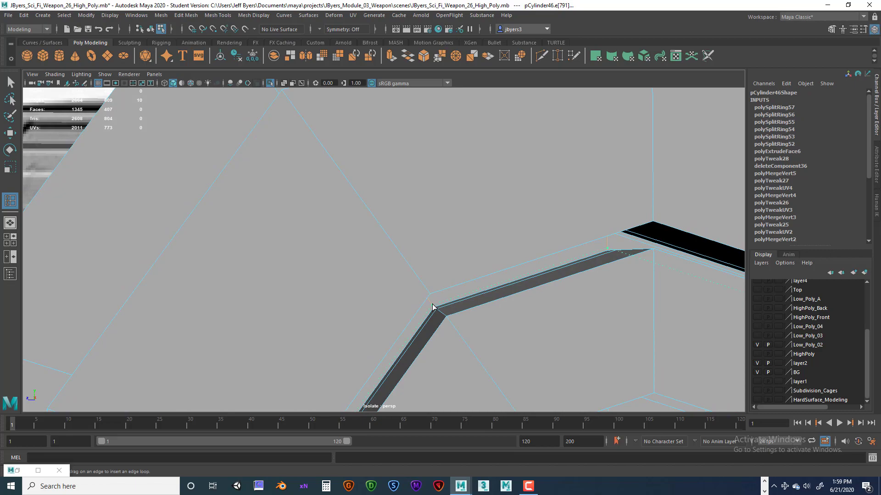
pyautogui.click(496, 290)
# Step: Insert two edge loops at the base of the wide raised ring, one on its side wall and one on the adjoining disc face
pyautogui.keyDown('alt'); pyautogui.moveTo(495, 290); pyautogui.dragTo(523, 288); pyautogui.keyUp('alt')
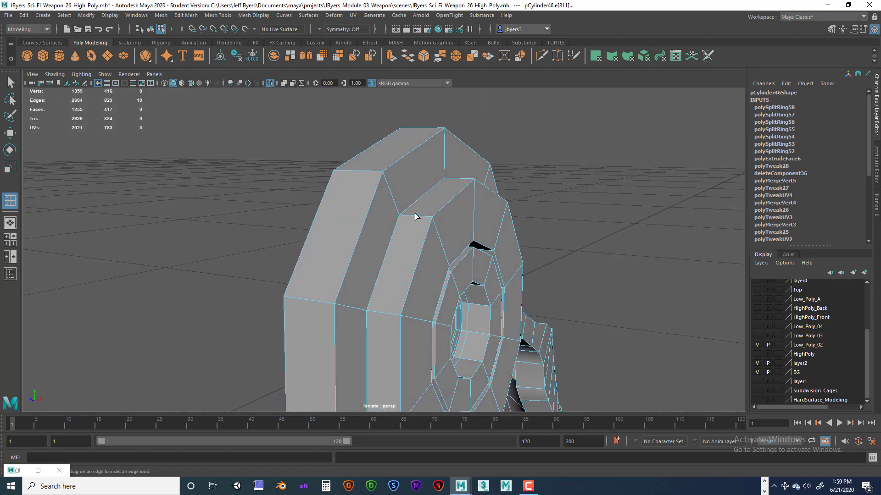
pyautogui.click(402, 217)
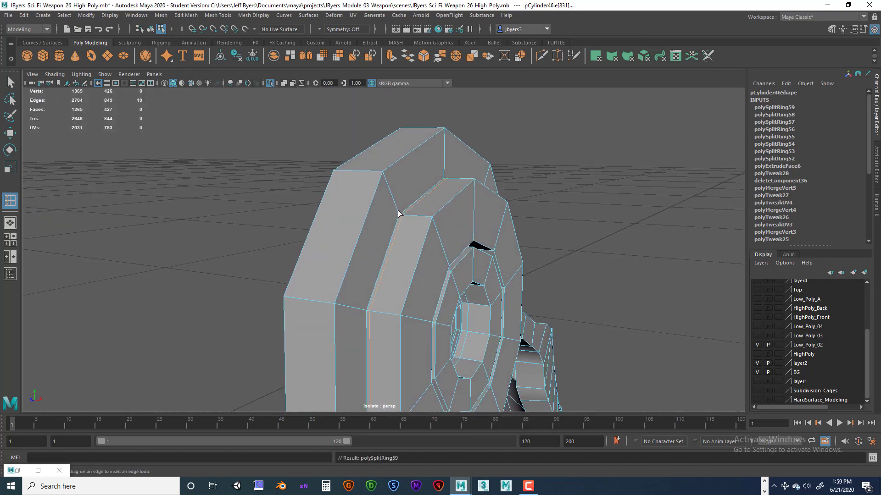
pyautogui.click(398, 214)
# Step: Insert one edge loop near the front edge and one near the back edge of the outer side wall of the disc and trim
pyautogui.keyDown('alt'); pyautogui.moveTo(403, 212); pyautogui.dragTo(393, 204); pyautogui.keyUp('alt')
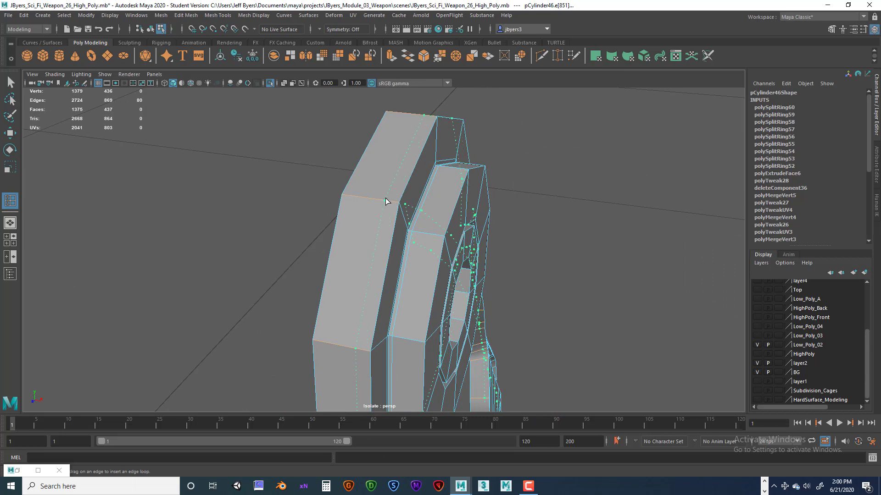
pyautogui.click(381, 200)
pyautogui.keyDown('alt'); pyautogui.moveTo(381, 199); pyautogui.dragTo(370, 210); pyautogui.keyUp('alt')
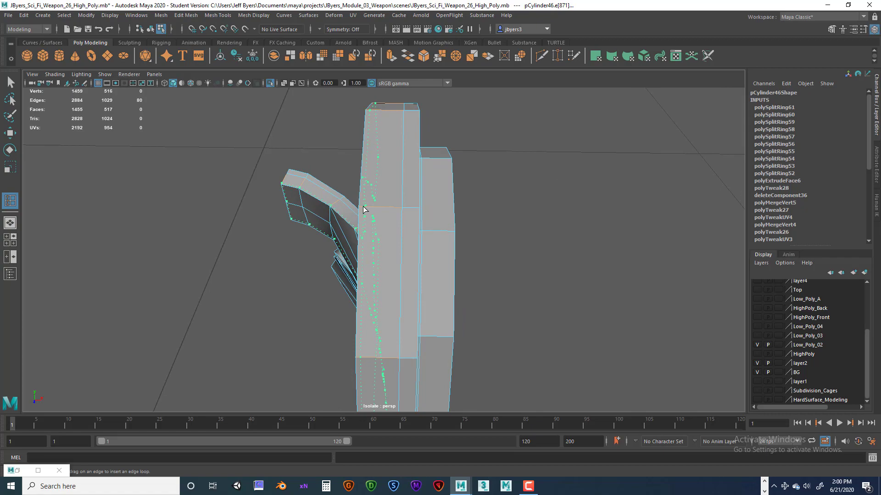
pyautogui.click(363, 207)
pyautogui.keyDown('alt'); pyautogui.moveTo(362, 211); pyautogui.dragTo(271, 275); pyautogui.keyUp('alt')
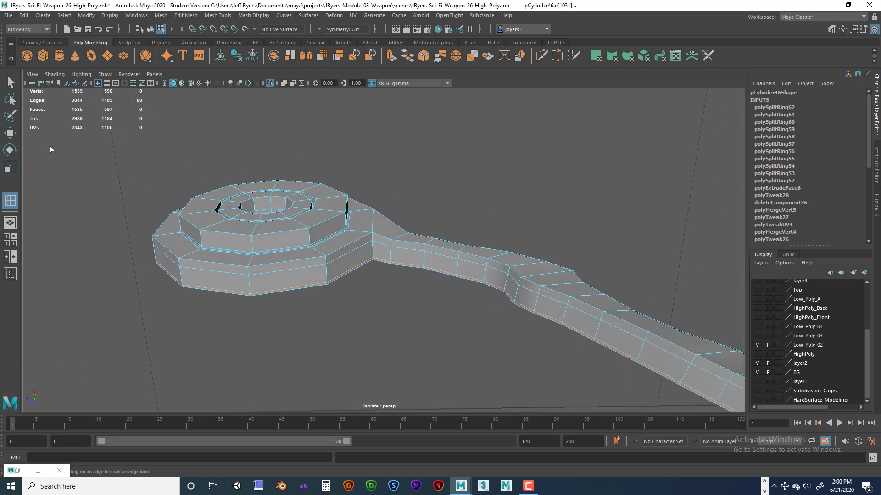
# Step: Leave the Insert Edge Loop Tool, return to object mode and display the mesh smoothed
pyautogui.click(9, 82)
pyautogui.moveTo(273, 226)
pyautogui.keyDown('alt'); pyautogui.mouseDown()
pyautogui.moveTo(295, 230)
pyautogui.moveTo(283, 230)
pyautogui.mouseUp(); pyautogui.keyUp('alt')
pyautogui.moveTo(283, 229); pyautogui.dragTo(274, 275, button='right')
pyautogui.keyDown('alt'); pyautogui.moveTo(273, 281); pyautogui.dragTo(345, 361); pyautogui.keyUp('alt')
pyautogui.press('3')
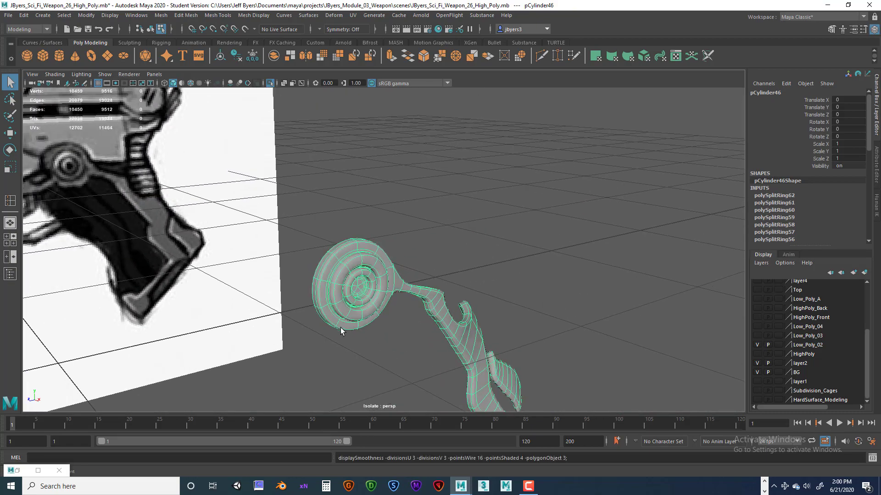
# Step: Examine the smoothed disc rings and the side profile of the narrow trim with nothing selected
pyautogui.click(463, 260)
pyautogui.scroll(6, 462, 293)
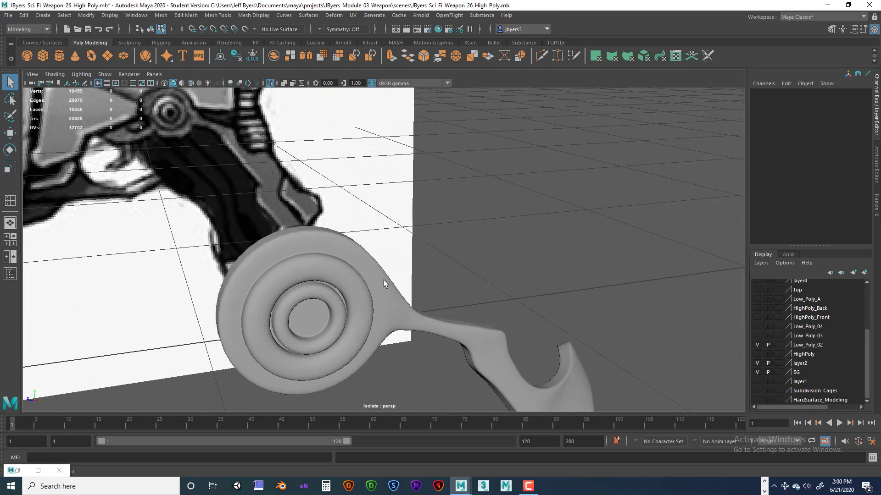
pyautogui.keyDown('alt'); pyautogui.moveTo(383, 279); pyautogui.dragTo(349, 219); pyautogui.keyUp('alt')
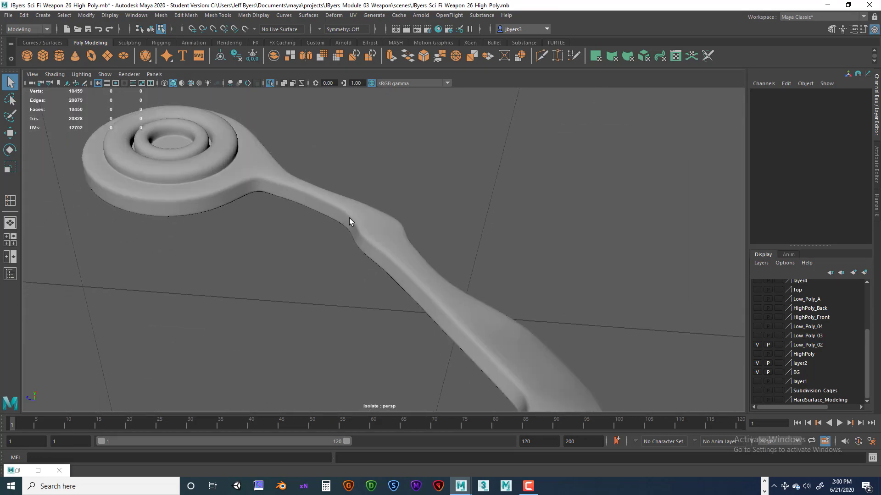
pyautogui.keyDown('alt'); pyautogui.moveTo(396, 258); pyautogui.dragTo(382, 195); pyautogui.keyUp('alt')
pyautogui.keyDown('alt'); pyautogui.moveTo(381, 194); pyautogui.dragTo(374, 254, button='middle'); pyautogui.keyUp('alt')
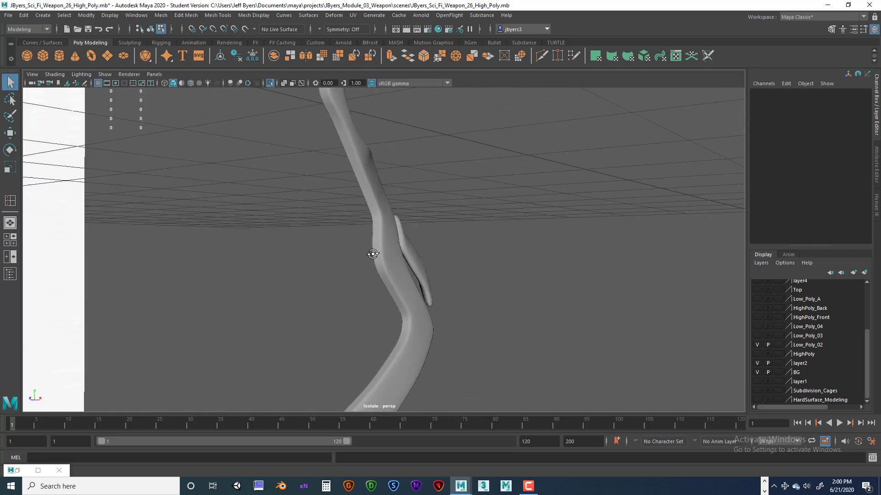
pyautogui.click(381, 247)
pyautogui.keyDown('alt'); pyautogui.moveTo(382, 247); pyautogui.dragTo(363, 220); pyautogui.keyUp('alt')
pyautogui.keyDown('alt'); pyautogui.moveTo(372, 221); pyautogui.dragTo(384, 298, button='middle'); pyautogui.keyUp('alt')
pyautogui.keyDown('alt'); pyautogui.moveTo(384, 298); pyautogui.dragTo(375, 249); pyautogui.keyUp('alt')
# Step: Slide the front edge loop on the trim's side wall away from the front edge with the Slide Edge Tool, and return to object mode
pyautogui.moveTo(375, 248); pyautogui.dragTo(375, 249, button='right')
pyautogui.scroll(5, 375, 248)
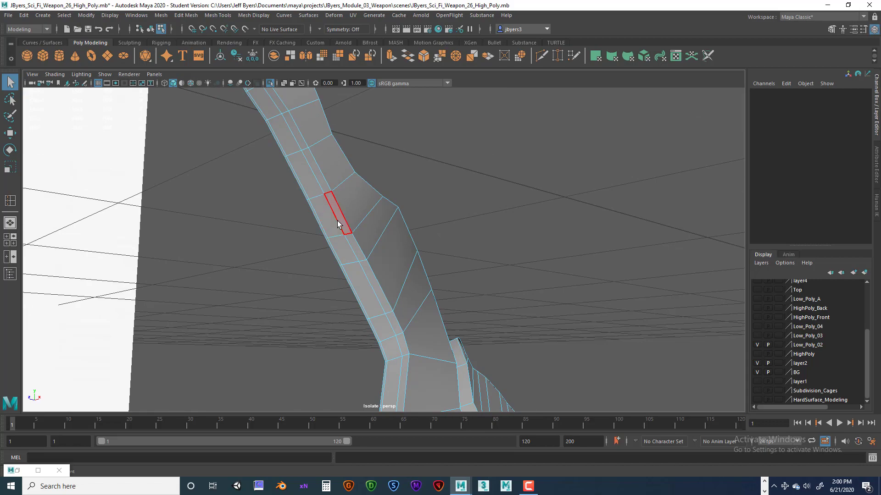
pyautogui.moveTo(340, 225); pyautogui.dragTo(341, 209, button='right')
pyautogui.doubleClick(336, 220)
pyautogui.keyDown('alt'); pyautogui.moveTo(358, 228); pyautogui.dragTo(354, 257); pyautogui.keyUp('alt')
pyautogui.keyDown('alt'); pyautogui.moveTo(354, 257); pyautogui.dragTo(357, 263, button='middle'); pyautogui.keyUp('alt')
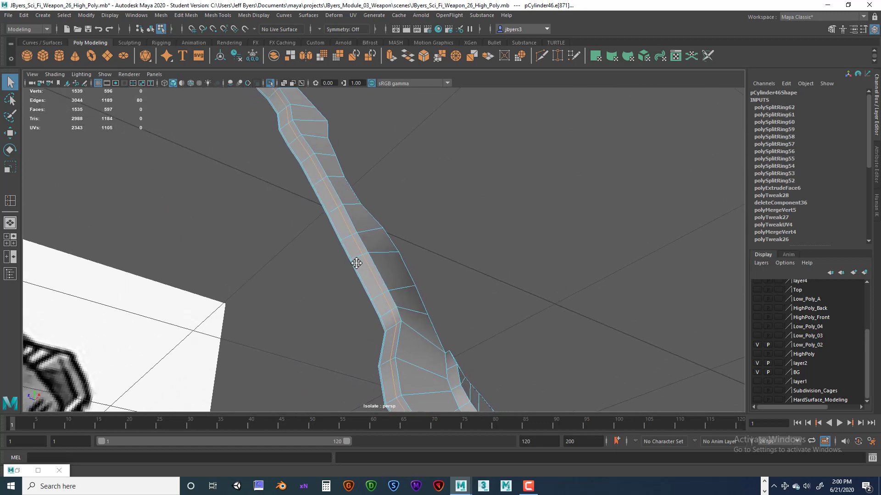
pyautogui.keyDown('alt'); pyautogui.moveTo(356, 263); pyautogui.dragTo(379, 270); pyautogui.keyUp('alt')
pyautogui.scroll(3, 362, 270)
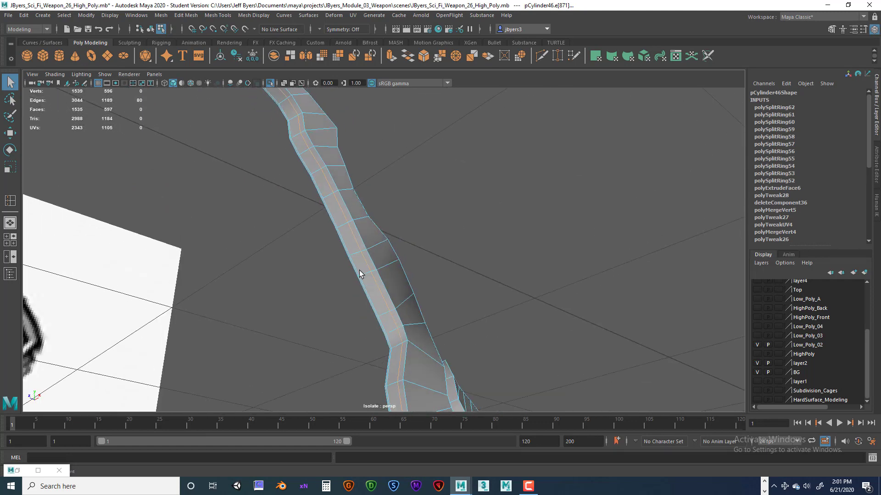
pyautogui.press('space')
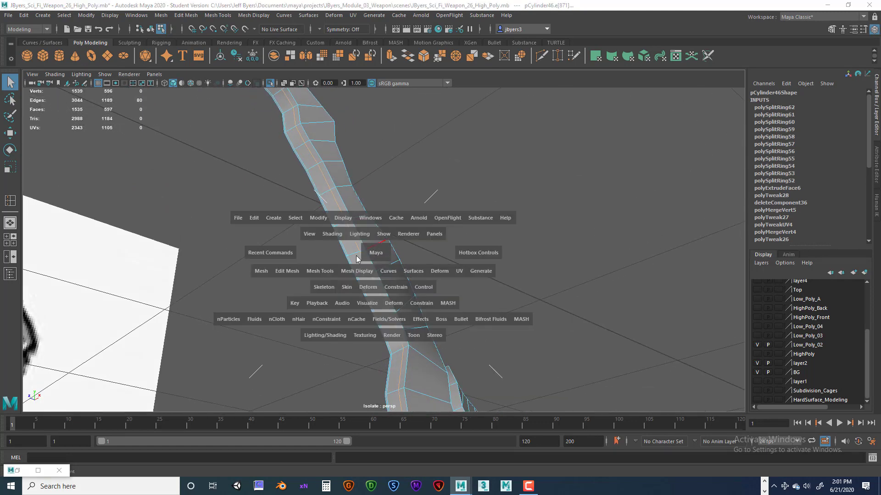
pyautogui.keyDown('shift'); pyautogui.rightClick(356, 252); pyautogui.keyUp('shift')
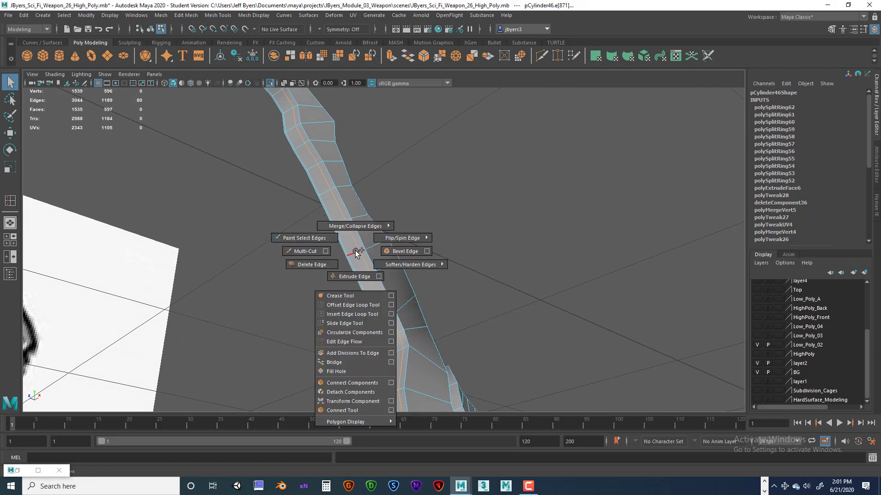
pyautogui.keyDown('shift'); pyautogui.moveTo(356, 253); pyautogui.dragTo(349, 321, button='right'); pyautogui.keyUp('shift')
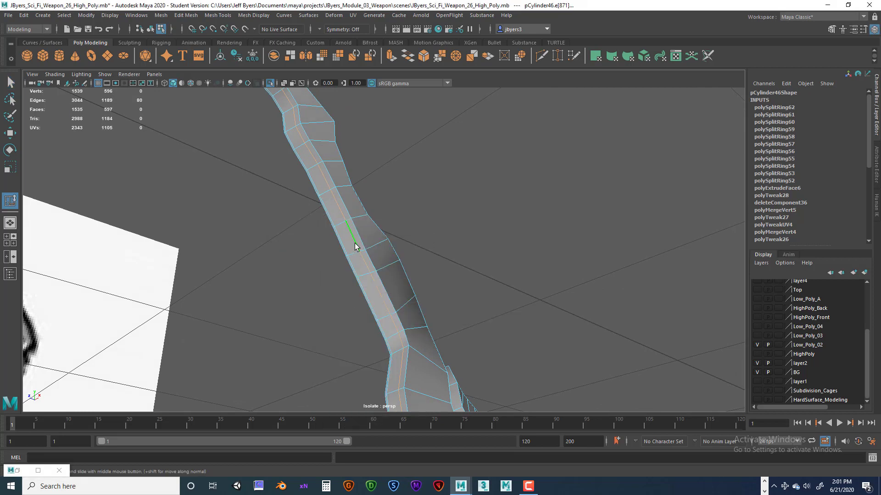
pyautogui.moveTo(354, 243); pyautogui.dragTo(346, 243, button='middle')
pyautogui.moveTo(346, 237); pyautogui.dragTo(358, 279, button='right')
# Step: Display the whole disc and trim mesh smoothed and clear the selection
pyautogui.keyDown('alt'); pyautogui.moveTo(332, 260); pyautogui.dragTo(302, 286); pyautogui.keyUp('alt')
pyautogui.keyDown('alt'); pyautogui.moveTo(302, 285); pyautogui.dragTo(341, 274, button='middle'); pyautogui.keyUp('alt')
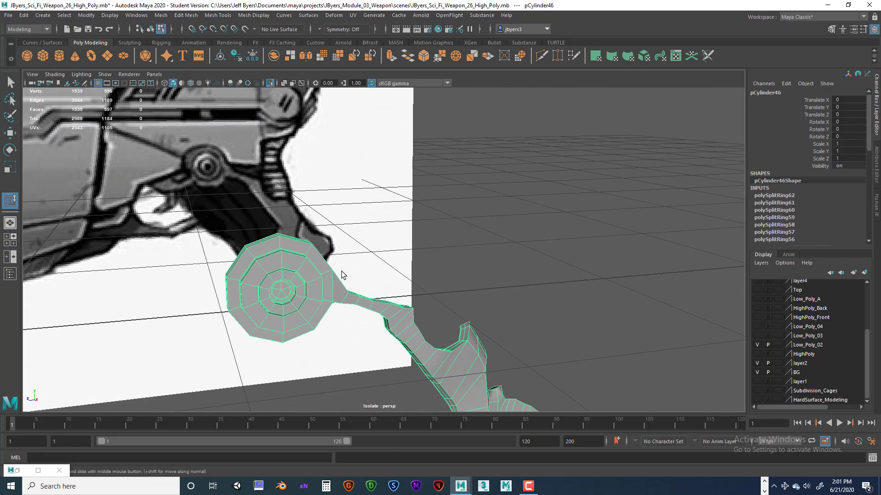
pyautogui.press('3')
pyautogui.keyDown('alt'); pyautogui.moveTo(415, 323); pyautogui.dragTo(379, 309); pyautogui.keyUp('alt')
pyautogui.moveTo(379, 309); pyautogui.dragTo(430, 295, button='right')
pyautogui.click(430, 296)
# Step: Compare the smoothed disc and trim with the grip in the reference image, checking the trim's edges from several angles
pyautogui.keyDown('alt'); pyautogui.moveTo(430, 296); pyautogui.dragTo(381, 324); pyautogui.keyUp('alt')
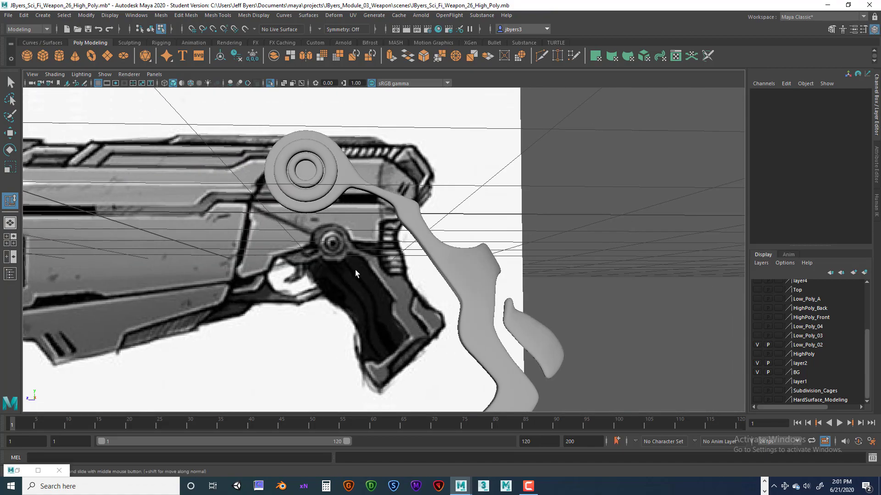
pyautogui.keyDown('alt'); pyautogui.moveTo(404, 294); pyautogui.dragTo(405, 297); pyautogui.keyUp('alt')
pyautogui.scroll(5, 406, 297)
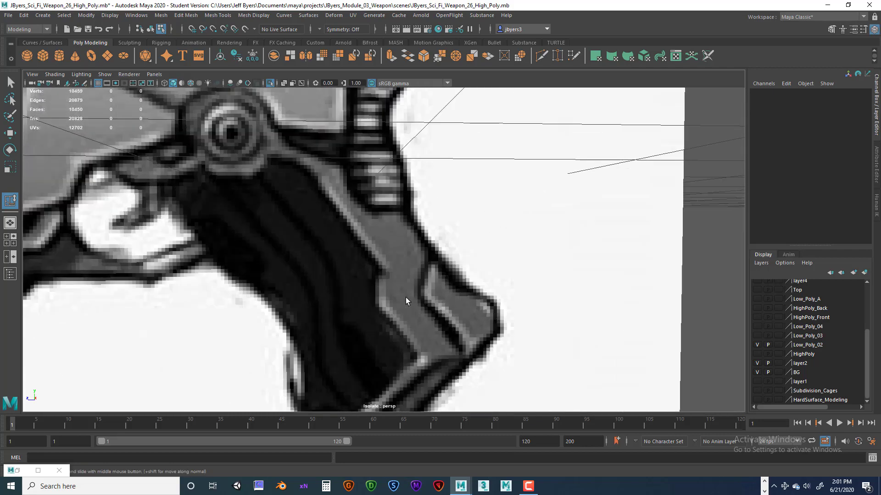
pyautogui.scroll(-8, 428, 290)
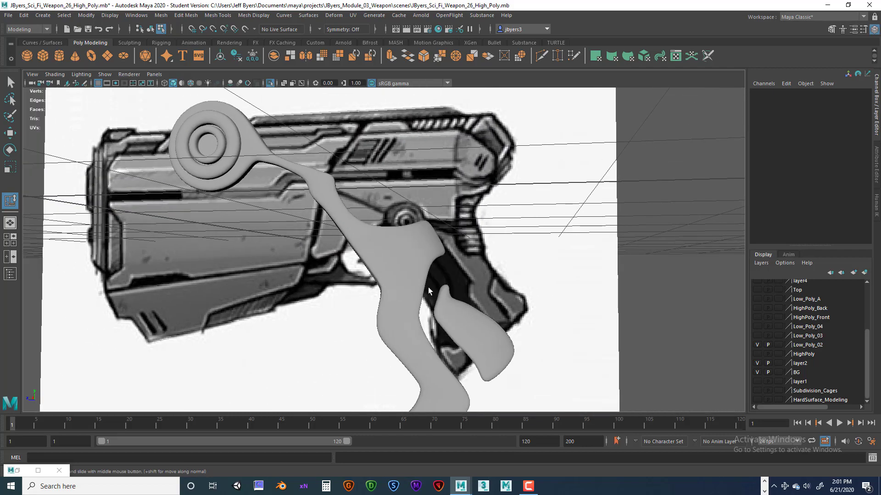
pyautogui.keyDown('alt'); pyautogui.moveTo(428, 287); pyautogui.dragTo(467, 289); pyautogui.keyUp('alt')
pyautogui.keyDown('alt'); pyautogui.moveTo(467, 285); pyautogui.dragTo(437, 282, button='middle'); pyautogui.keyUp('alt')
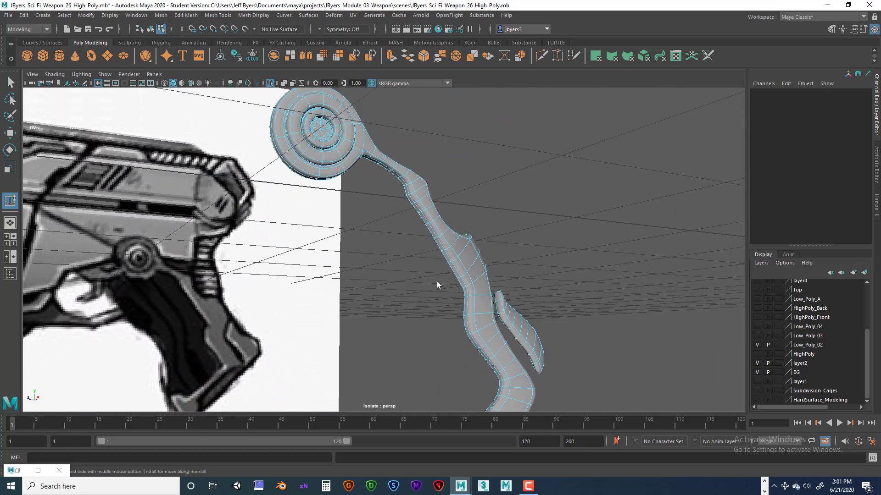
pyautogui.moveTo(446, 234); pyautogui.dragTo(437, 287, button='right')
pyautogui.scroll(-4, 458, 286)
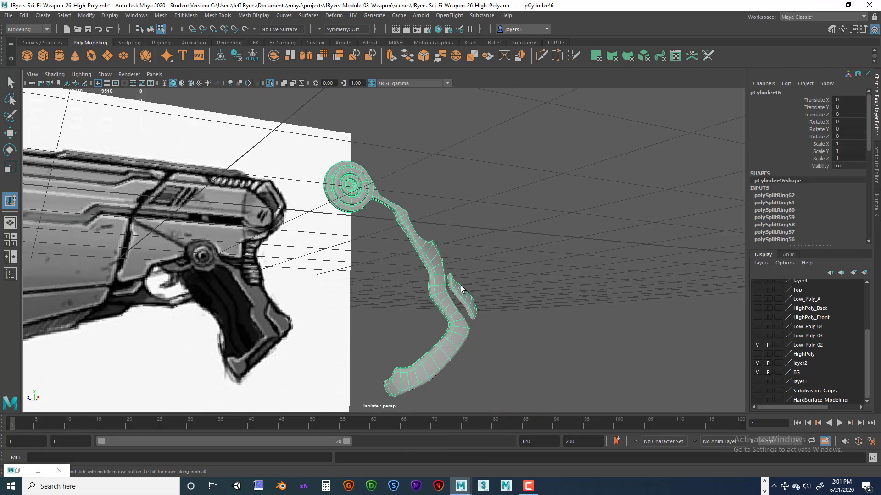
pyautogui.scroll(6, 467, 275)
pyautogui.click(468, 275)
pyautogui.keyDown('alt'); pyautogui.moveTo(494, 219); pyautogui.dragTo(463, 234); pyautogui.keyUp('alt')
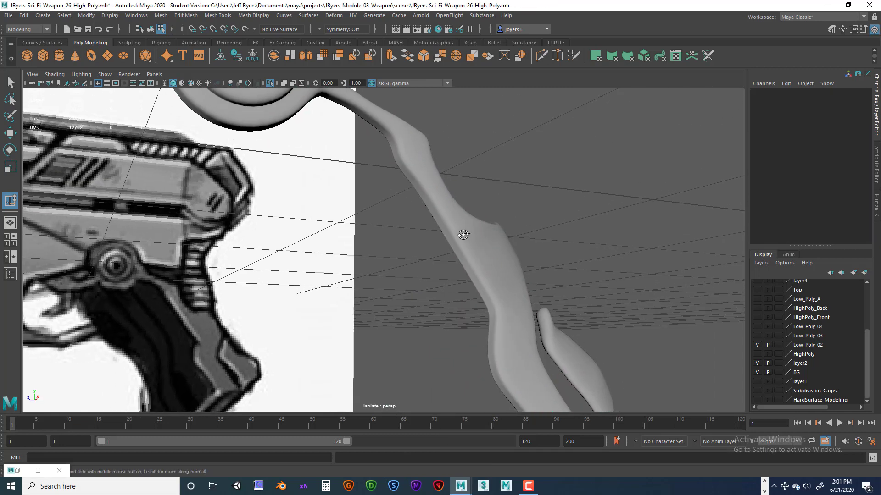
pyautogui.click(463, 238)
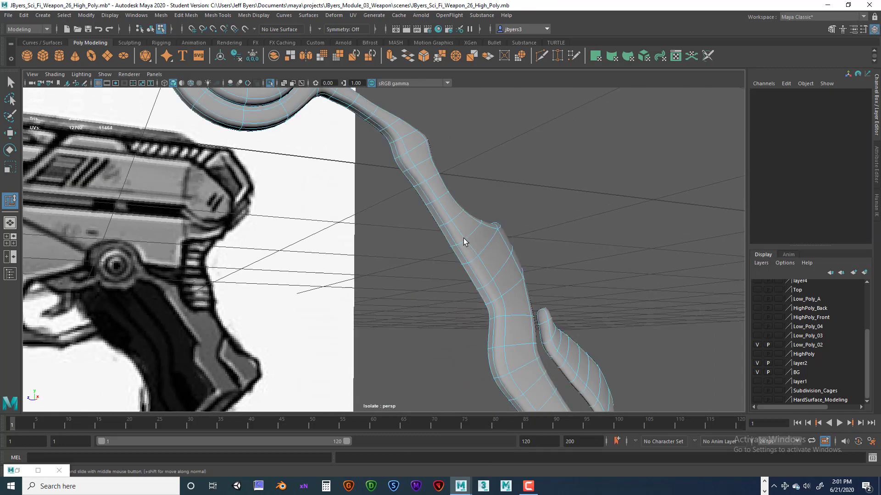
# Step: Display the trim mesh unsmoothed and reposition the supporting edge loop along its narrow side wall with the Slide Edge Tool
pyautogui.press('1')
pyautogui.keyDown('alt'); pyautogui.moveTo(461, 238); pyautogui.dragTo(417, 271); pyautogui.keyUp('alt')
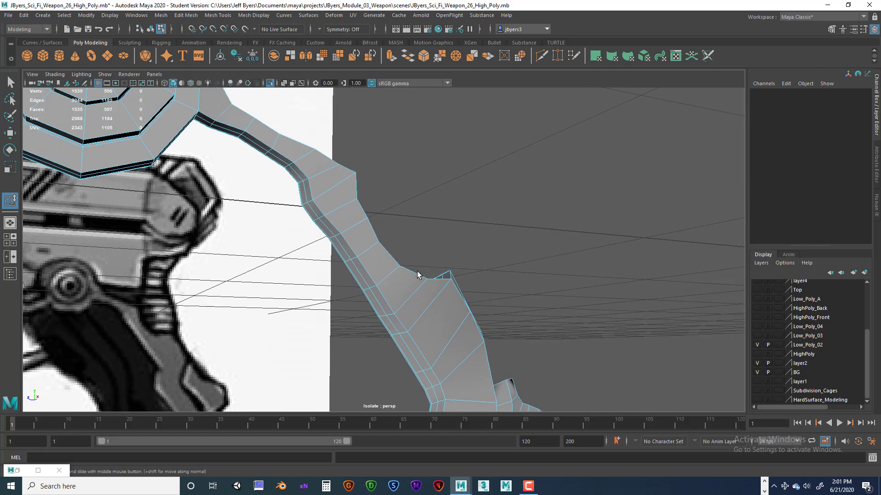
pyautogui.click(375, 303)
pyautogui.keyDown('alt'); pyautogui.moveTo(375, 303); pyautogui.dragTo(406, 265); pyautogui.keyUp('alt')
pyautogui.keyDown('shift'); pyautogui.rightClick(437, 232); pyautogui.keyUp('shift')
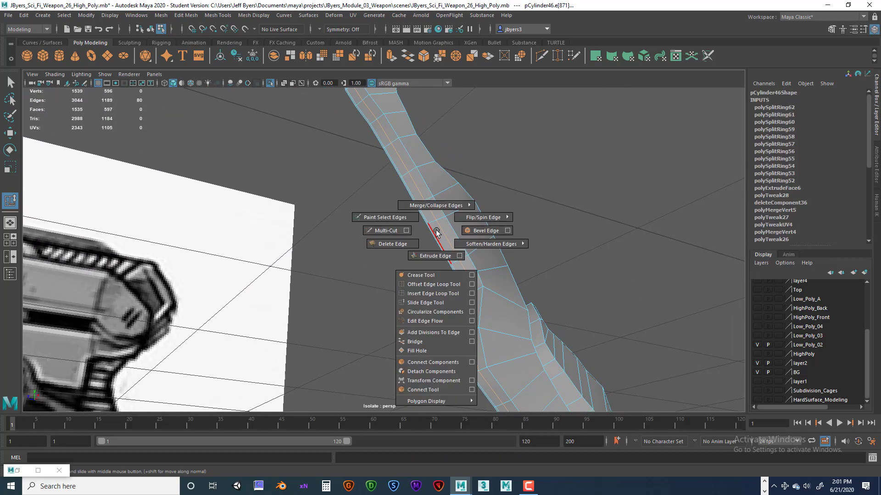
pyautogui.click(427, 302)
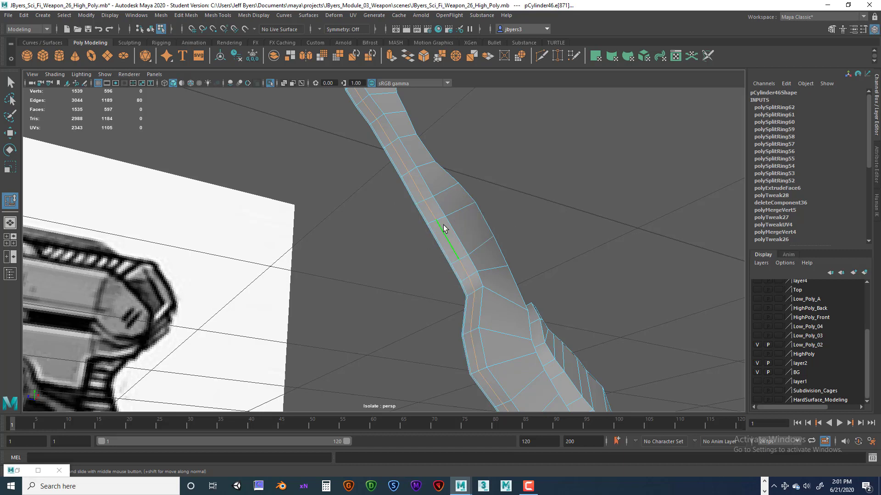
pyautogui.moveTo(436, 219); pyautogui.dragTo(447, 219, button='middle')
# Step: Insert two supporting edge loops around the side wall of the small separate lower panel with the Insert Edge Loop Tool
pyautogui.keyDown('alt'); pyautogui.moveTo(466, 257); pyautogui.dragTo(439, 261); pyautogui.keyUp('alt')
pyautogui.moveTo(439, 233); pyautogui.dragTo(431, 299, button='right')
pyautogui.keyDown('shift'); pyautogui.moveTo(439, 242); pyautogui.dragTo(389, 256, button='right'); pyautogui.keyUp('shift')
pyautogui.click(419, 269)
pyautogui.click(415, 263)
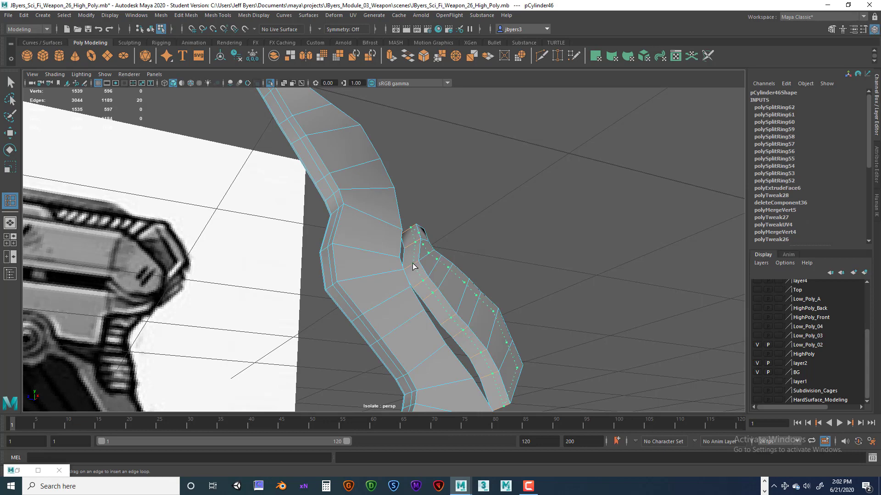
pyautogui.keyDown('alt'); pyautogui.moveTo(413, 263); pyautogui.dragTo(326, 328); pyautogui.keyUp('alt')
pyautogui.click(384, 276)
pyautogui.scroll(-2, 384, 293)
pyautogui.keyDown('alt'); pyautogui.moveTo(326, 328); pyautogui.dragTo(464, 244, button='middle'); pyautogui.keyUp('alt')
pyautogui.keyDown('alt'); pyautogui.moveTo(464, 244); pyautogui.dragTo(460, 283); pyautogui.keyUp('alt')
pyautogui.keyDown('alt'); pyautogui.moveTo(462, 280); pyautogui.dragTo(474, 247); pyautogui.keyUp('alt')
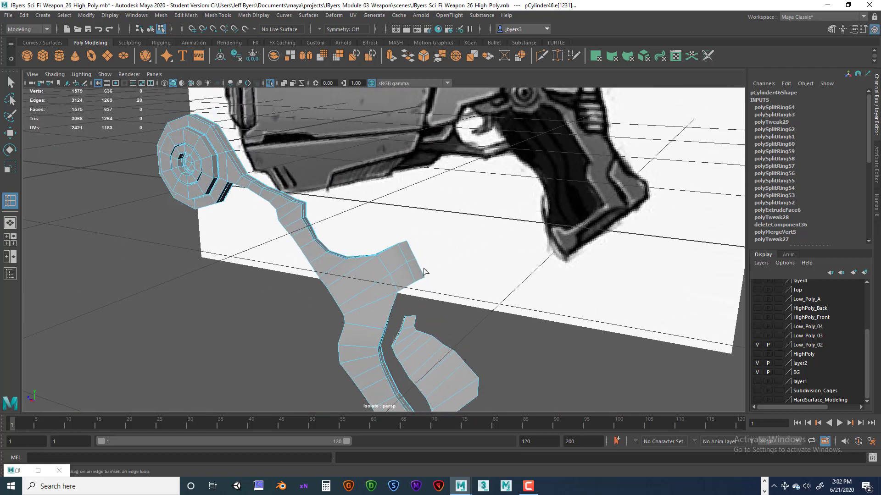
# Step: Insert a supporting edge loop close to the outer end of the trim's wide flared section
pyautogui.keyDown('alt'); pyautogui.moveTo(423, 271); pyautogui.dragTo(415, 200); pyautogui.keyUp('alt')
pyautogui.scroll(3, 398, 283)
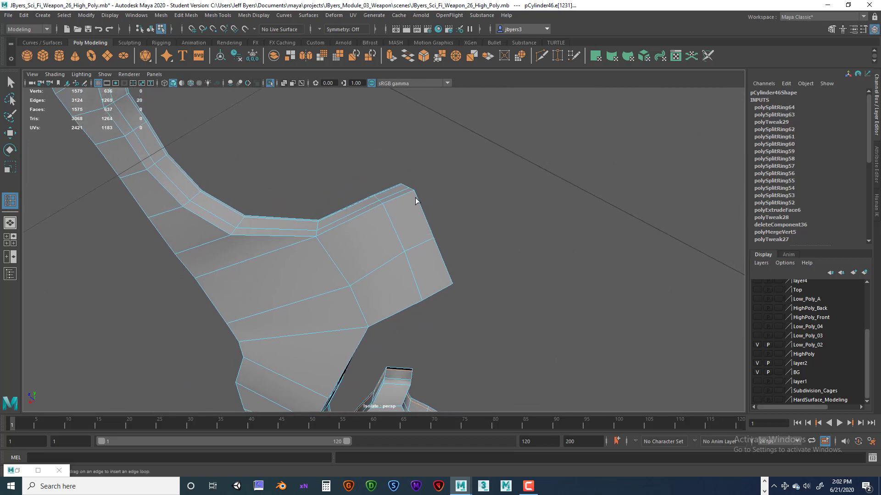
pyautogui.click(408, 195)
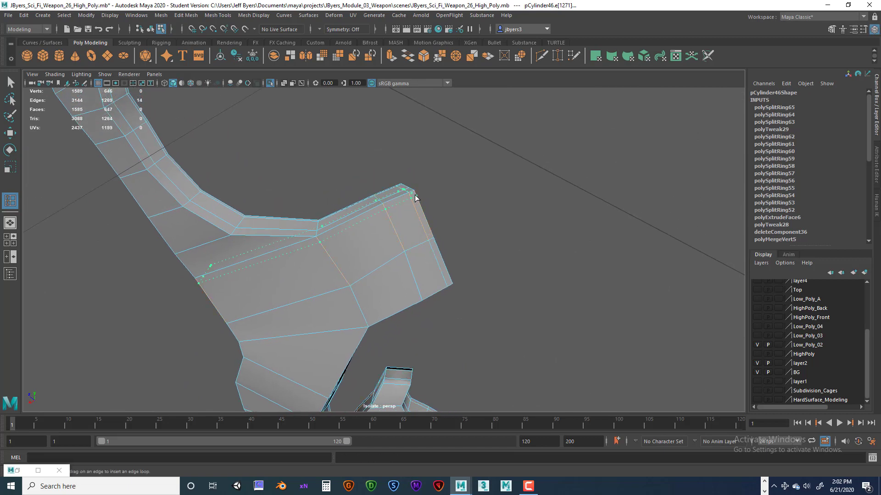
pyautogui.click(413, 198)
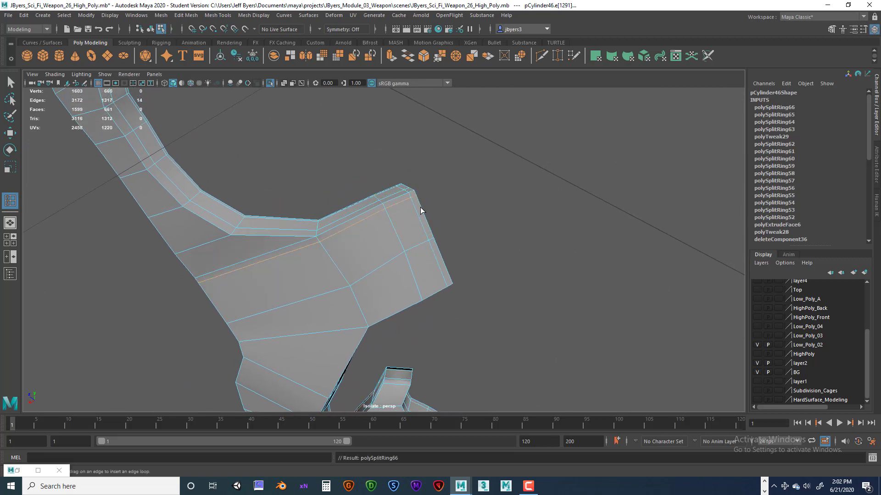
pyautogui.click(449, 281)
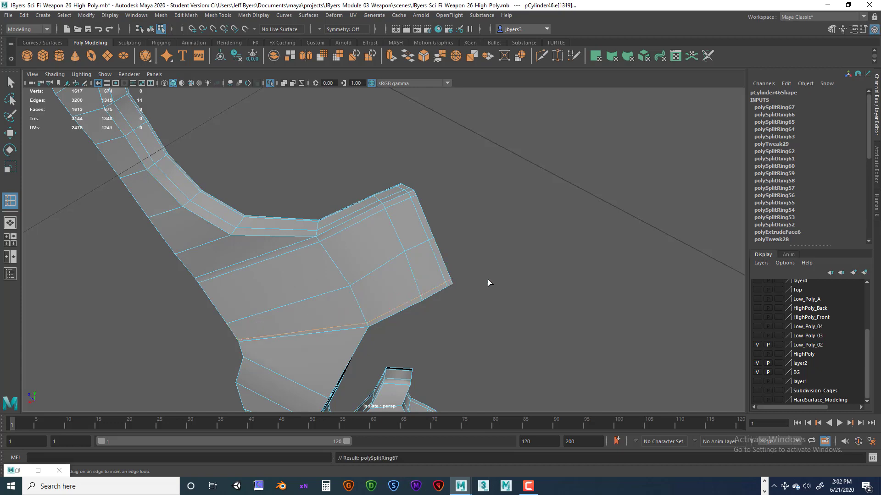
pyautogui.press('3')
pyautogui.moveTo(472, 248)
pyautogui.keyDown('alt'); pyautogui.mouseDown()
pyautogui.moveTo(413, 252)
pyautogui.moveTo(474, 266)
pyautogui.mouseUp(); pyautogui.keyUp('alt')
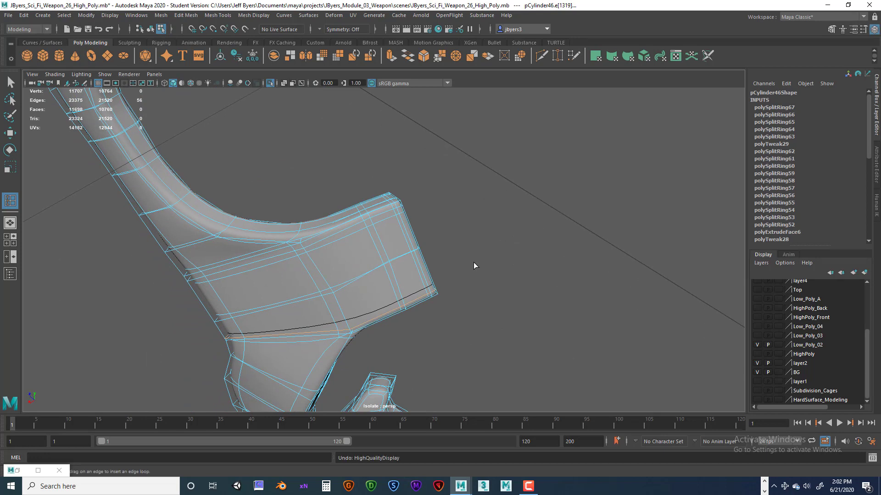
pyautogui.press('1')
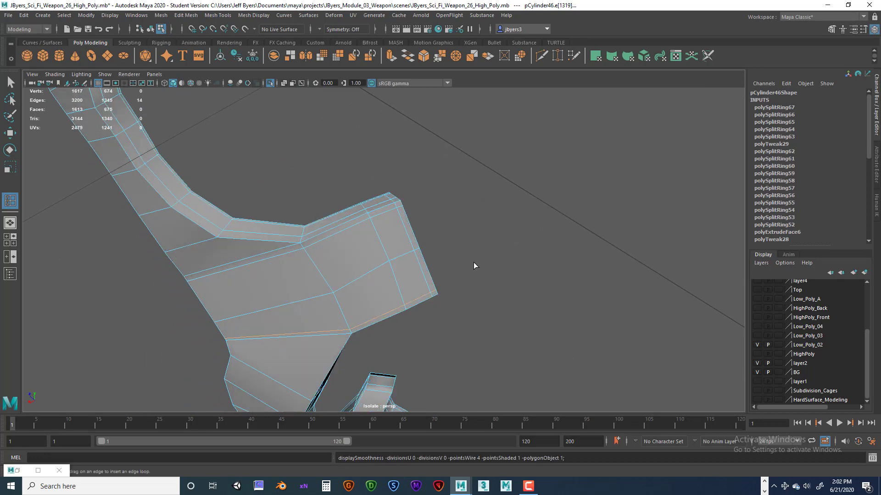
pyautogui.hotkey('ctrl', 'z')
pyautogui.hotkey('ctrl', 'z')
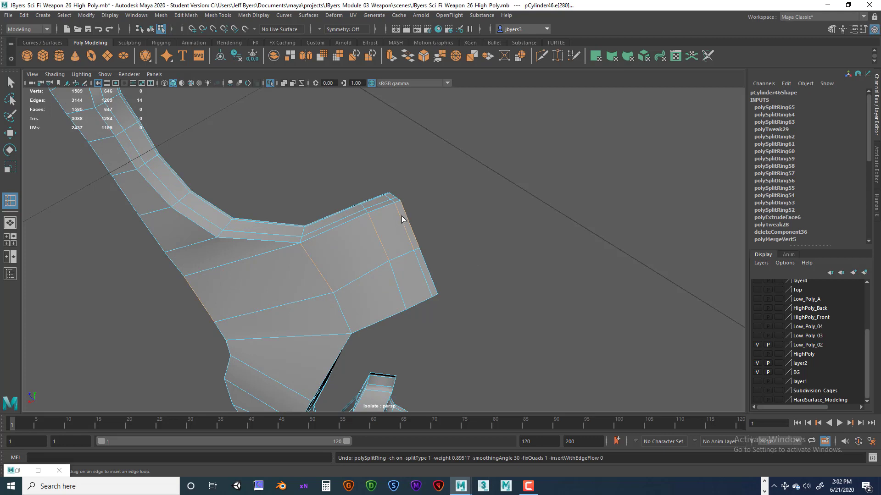
# Step: Insert two edge loops across the flared section, set in from its upper and lower borders, then display it smoothed in object mode
pyautogui.click(403, 220)
pyautogui.moveTo(425, 283); pyautogui.dragTo(424, 281)
pyautogui.press('3')
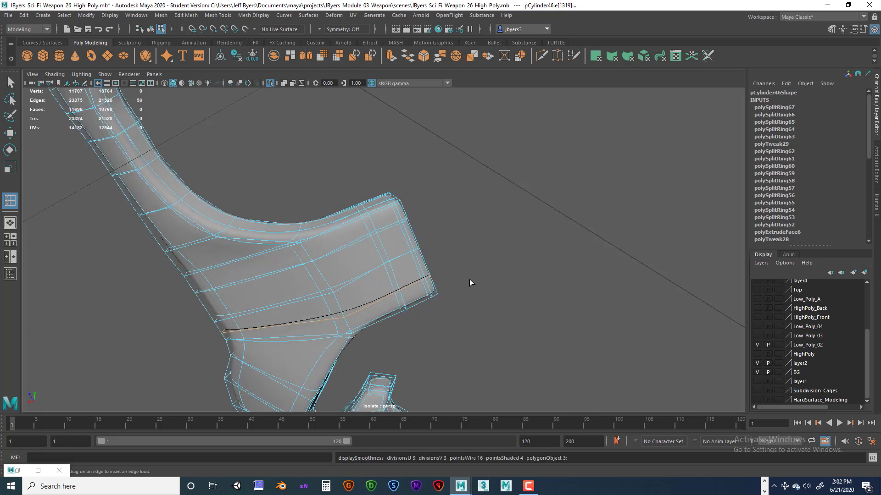
pyautogui.moveTo(393, 235); pyautogui.dragTo(433, 269, button='right')
pyautogui.click(434, 270)
# Step: Examine the smoothed flared section and whole trim from several angles, then select the mesh and display it unsmoothed
pyautogui.keyDown('alt'); pyautogui.moveTo(429, 279); pyautogui.dragTo(362, 276); pyautogui.keyUp('alt')
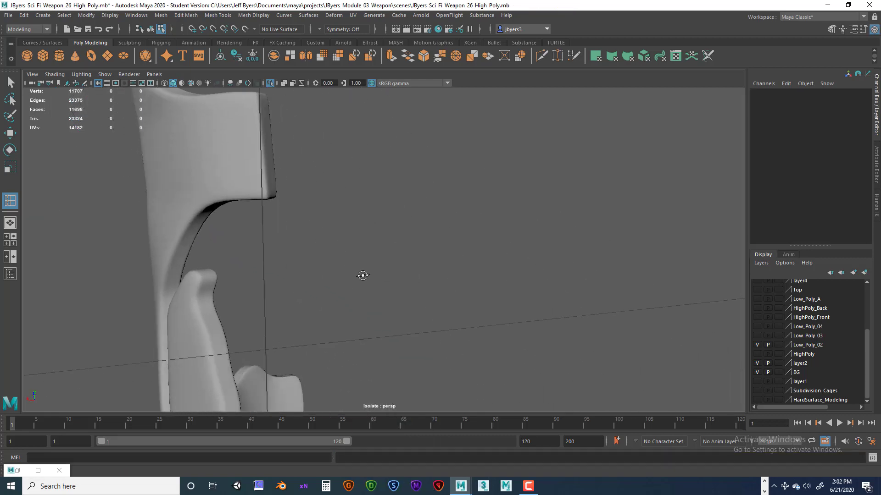
pyautogui.keyDown('alt'); pyautogui.moveTo(362, 275); pyautogui.dragTo(388, 283, button='middle'); pyautogui.keyUp('alt')
pyautogui.keyDown('alt'); pyautogui.moveTo(389, 283); pyautogui.dragTo(372, 257); pyautogui.keyUp('alt')
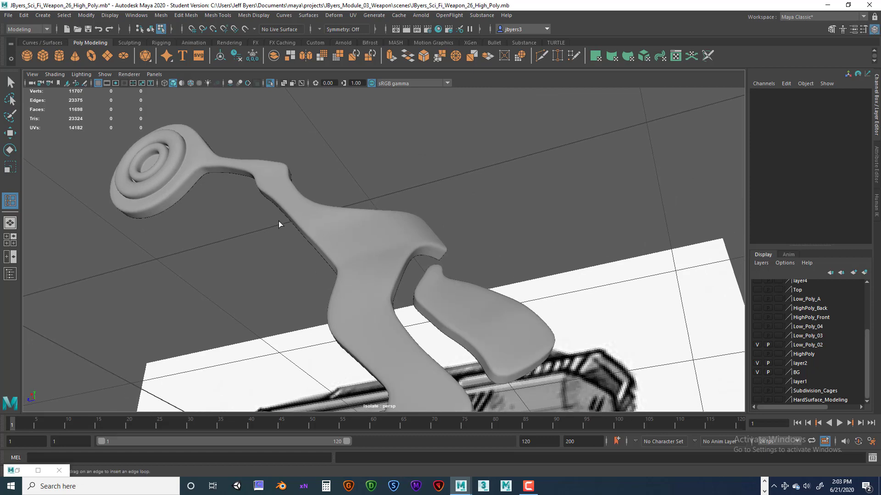
pyautogui.click(10, 83)
pyautogui.click(364, 277)
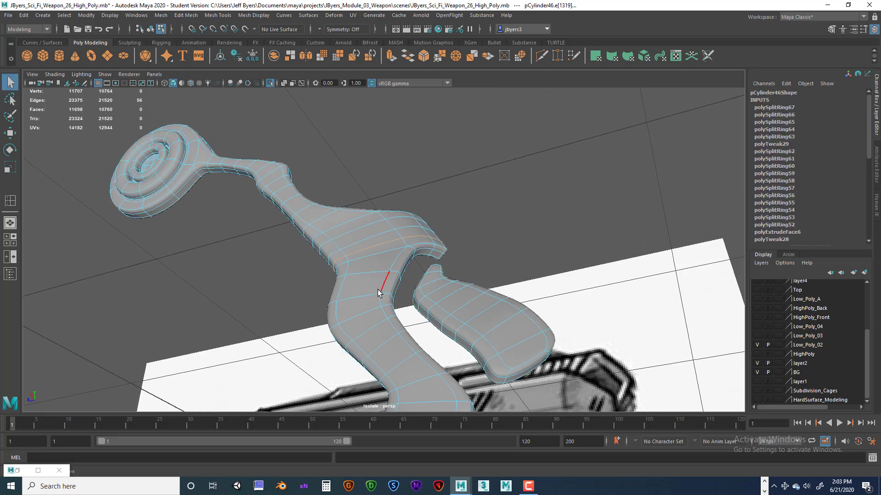
pyautogui.press('1')
pyautogui.scroll(5, 377, 289)
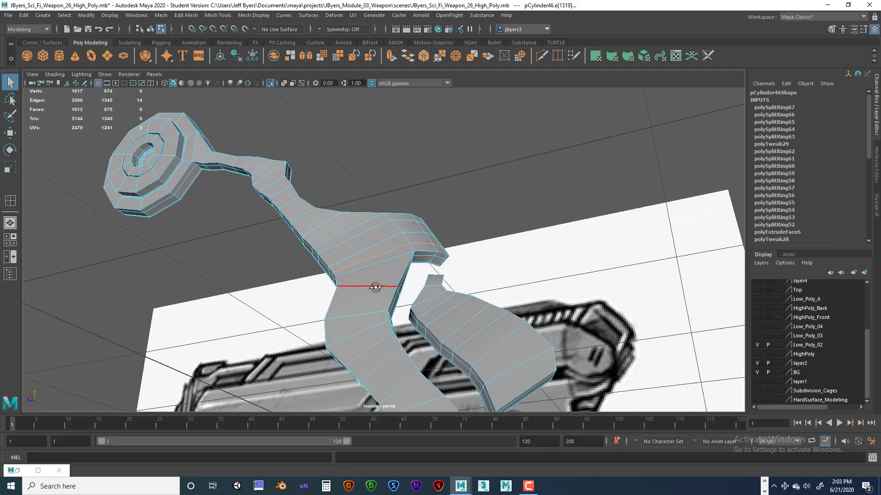
pyautogui.keyDown('alt'); pyautogui.moveTo(380, 304); pyautogui.dragTo(403, 249); pyautogui.keyUp('alt')
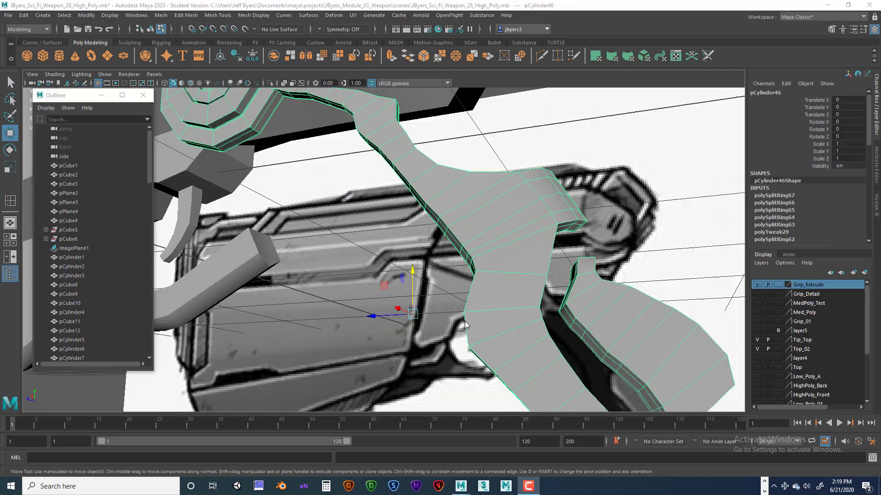
# Step: Select the first row of cross edges on the trim's side wall beside the flared section and slide it upward along the wall
pyautogui.keyDown('alt'); pyautogui.moveTo(466, 325); pyautogui.dragTo(482, 302); pyautogui.keyUp('alt')
pyautogui.moveTo(507, 255); pyautogui.dragTo(507, 204, button='right')
pyautogui.click(491, 269)
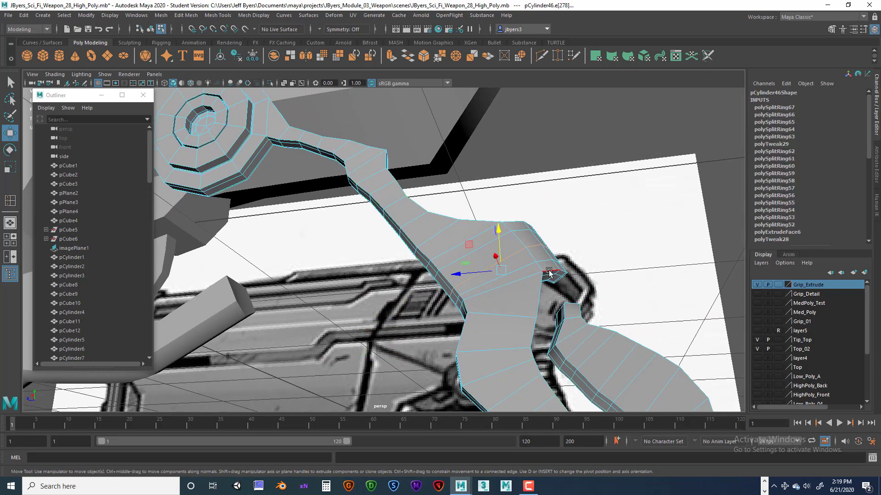
pyautogui.keyDown('alt'); pyautogui.moveTo(498, 269); pyautogui.dragTo(530, 224); pyautogui.keyUp('alt')
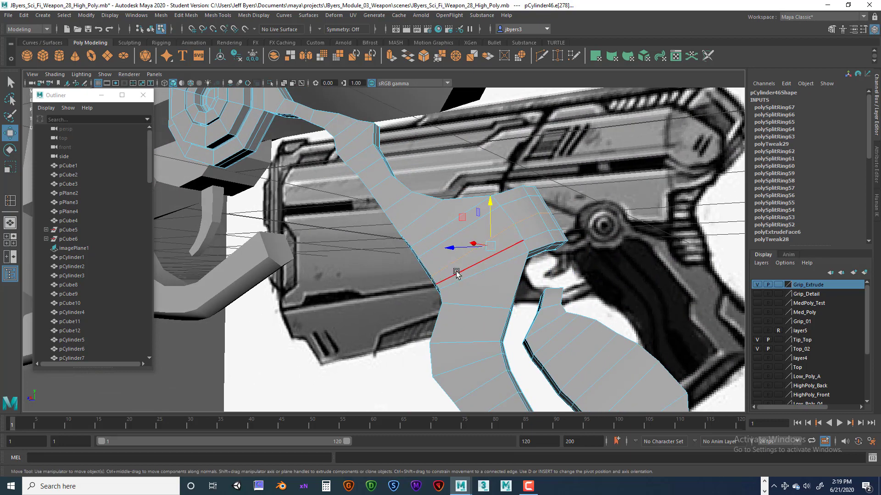
pyautogui.keyDown('alt'); pyautogui.moveTo(489, 198); pyautogui.dragTo(557, 256); pyautogui.keyUp('alt')
pyautogui.moveTo(506, 256); pyautogui.dragTo(505, 209, button='right')
pyautogui.click(502, 257)
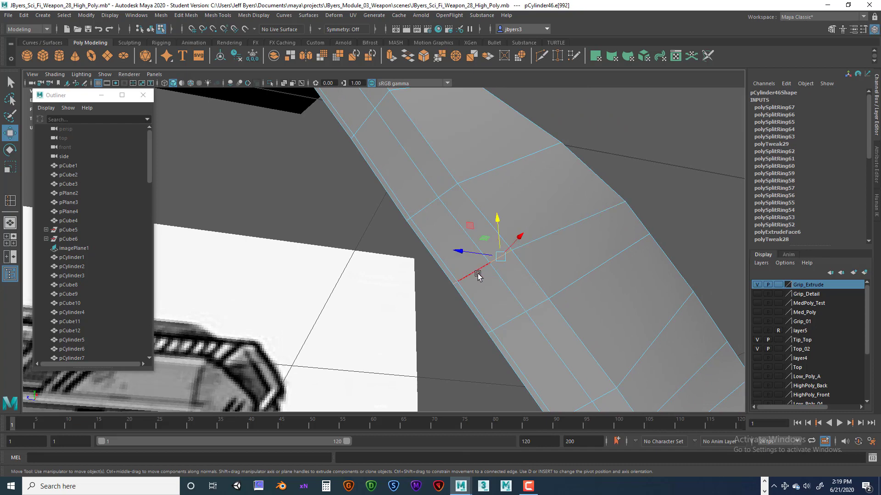
pyautogui.press('q')
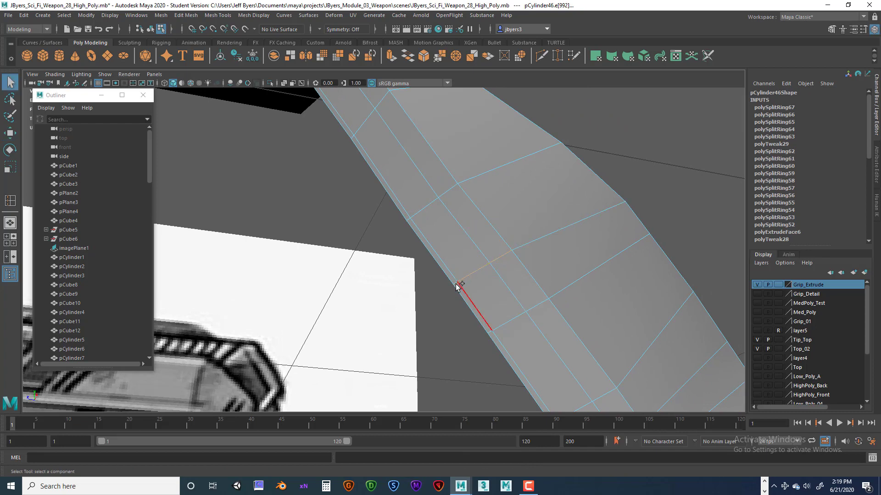
pyautogui.keyDown('alt'); pyautogui.moveTo(505, 286); pyautogui.dragTo(476, 284); pyautogui.keyUp('alt')
pyautogui.keyDown('alt'); pyautogui.moveTo(365, 300); pyautogui.dragTo(411, 252, button='middle'); pyautogui.keyUp('alt')
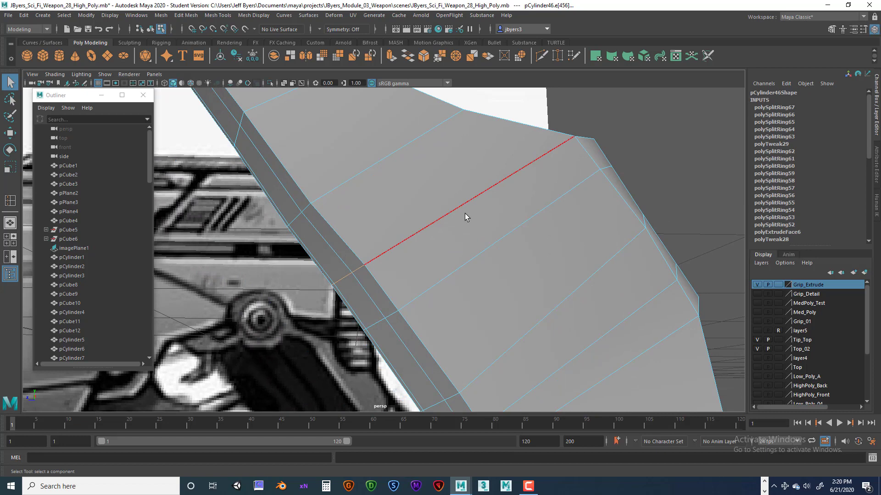
pyautogui.keyDown('shift'); pyautogui.moveTo(460, 187); pyautogui.dragTo(449, 262, button='right'); pyautogui.keyUp('shift')
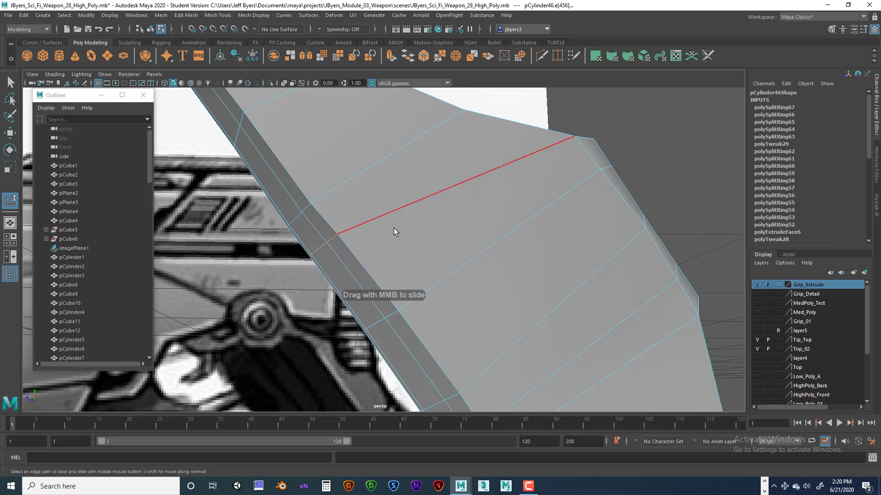
pyautogui.moveTo(395, 230); pyautogui.dragTo(395, 316, button='middle')
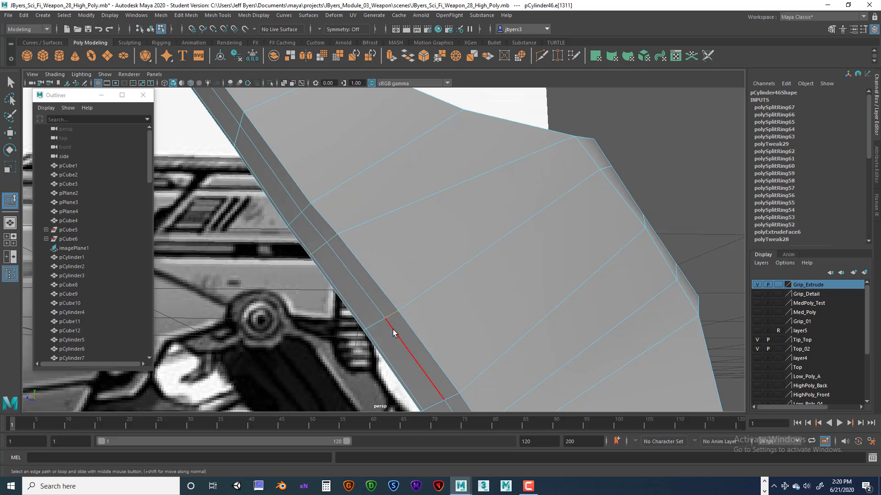
# Step: Select the second row of cross edges on the side wall and slide it up toward the first row
pyautogui.keyDown('alt'); pyautogui.moveTo(406, 324); pyautogui.dragTo(450, 302); pyautogui.keyUp('alt')
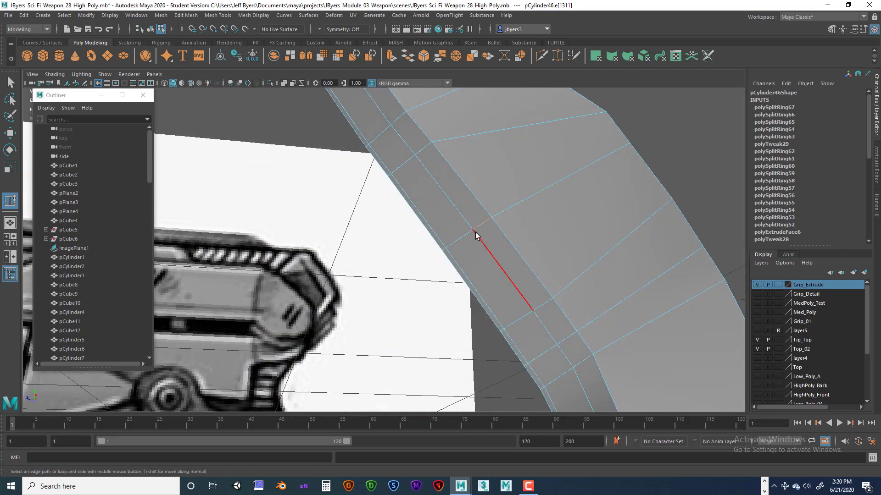
pyautogui.keyDown('shift'); pyautogui.click(443, 249); pyautogui.keyUp('shift')
pyautogui.keyDown('alt'); pyautogui.moveTo(504, 245); pyautogui.dragTo(499, 249); pyautogui.keyUp('alt')
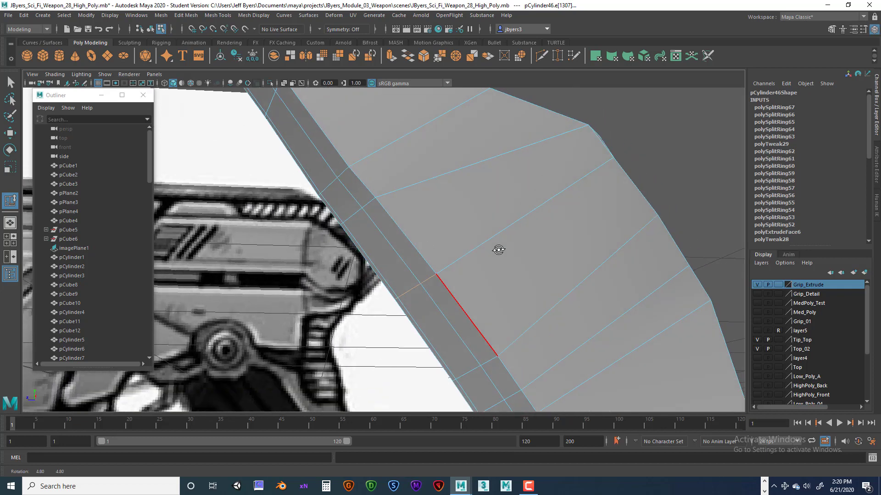
pyautogui.click(431, 285)
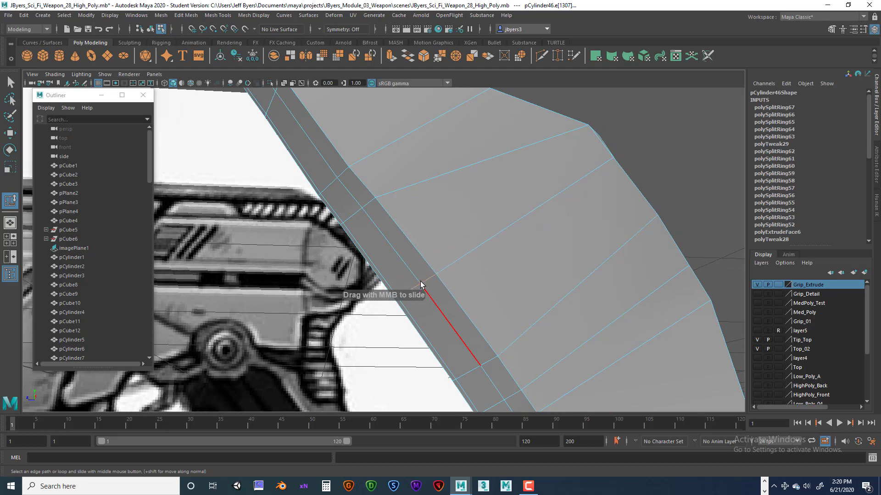
pyautogui.moveTo(420, 281); pyautogui.dragTo(413, 279, button='middle')
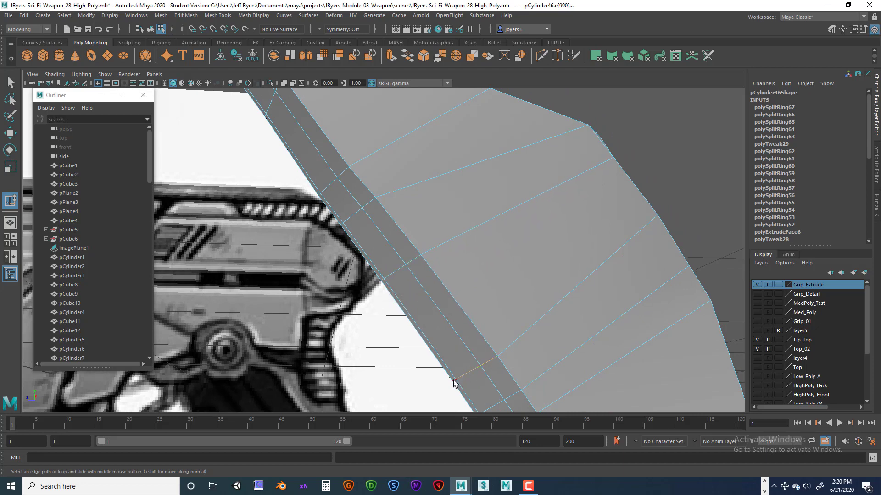
# Step: Slide the third and fourth rows of cross edges up the side wall to spread the spacing above the bend
pyautogui.click(486, 363)
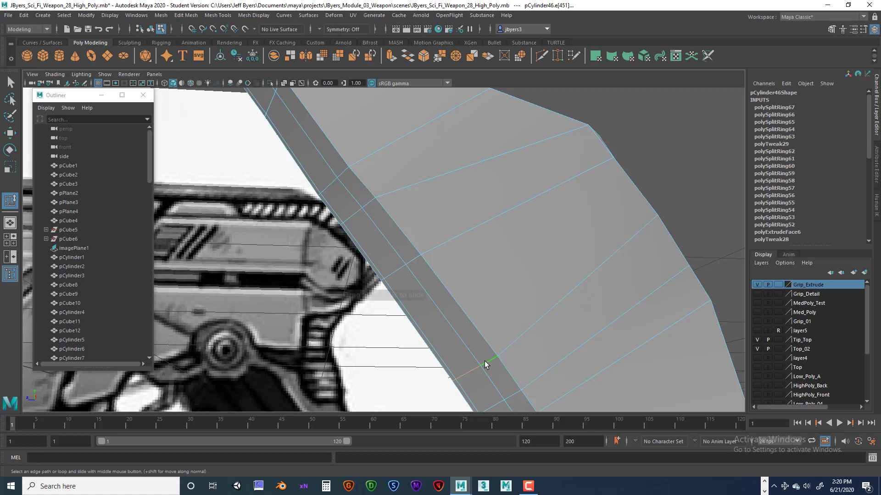
pyautogui.keyDown('alt'); pyautogui.moveTo(470, 356); pyautogui.dragTo(510, 263); pyautogui.keyUp('alt')
pyautogui.click(541, 233)
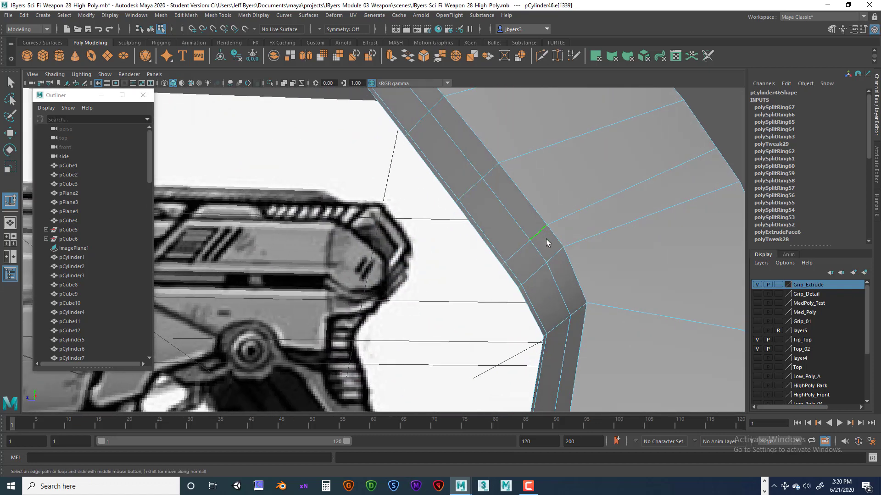
pyautogui.keyDown('alt'); pyautogui.moveTo(542, 235); pyautogui.dragTo(571, 244); pyautogui.keyUp('alt')
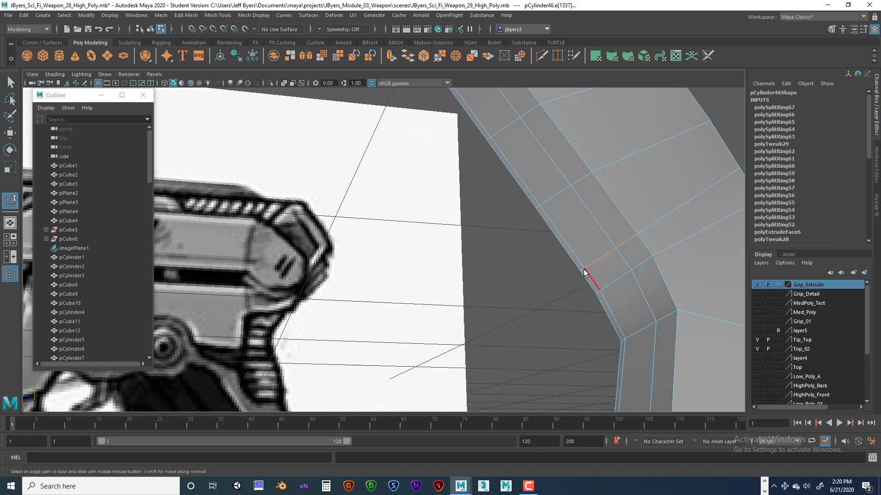
pyautogui.scroll(5, 606, 255)
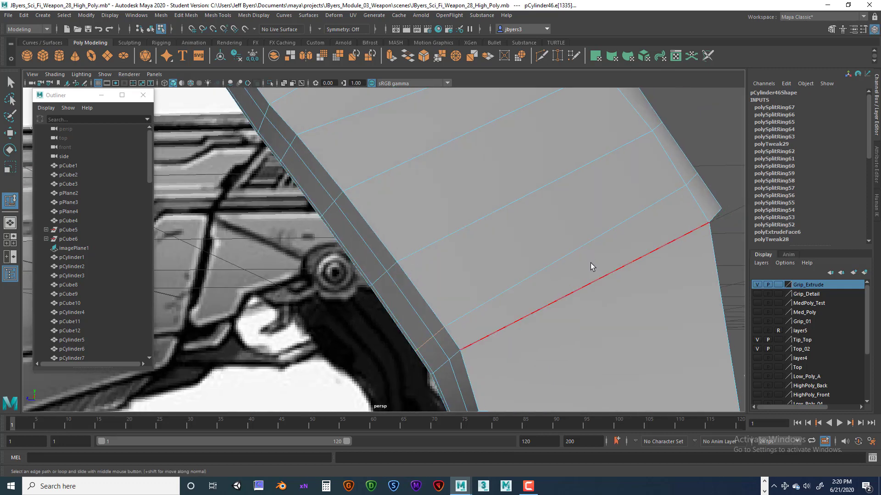
pyautogui.moveTo(493, 289); pyautogui.dragTo(480, 288, button='middle')
pyautogui.keyDown('alt'); pyautogui.moveTo(502, 262); pyautogui.dragTo(550, 238); pyautogui.keyUp('alt')
# Step: Slide two more rows of cross edges along the trim's side wall beside the flared section to even out their spacing
pyautogui.click(540, 263)
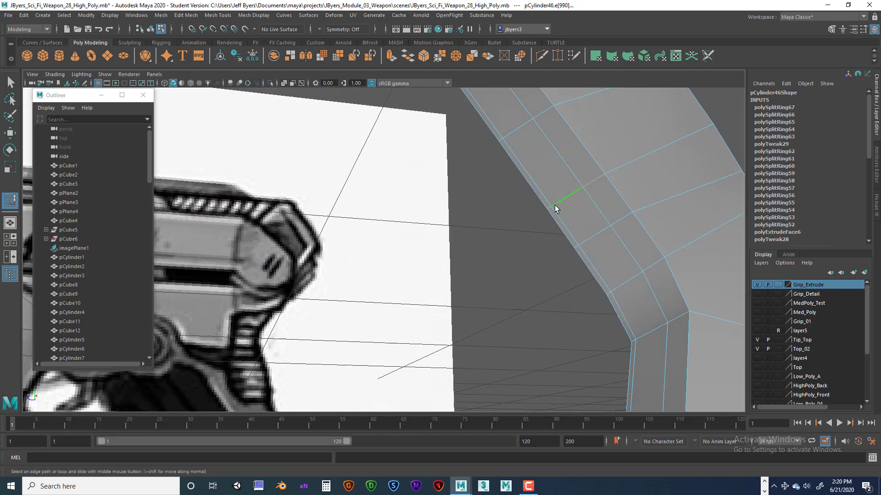
pyautogui.keyDown('alt'); pyautogui.moveTo(585, 249); pyautogui.dragTo(517, 274); pyautogui.keyUp('alt')
pyautogui.click(511, 265)
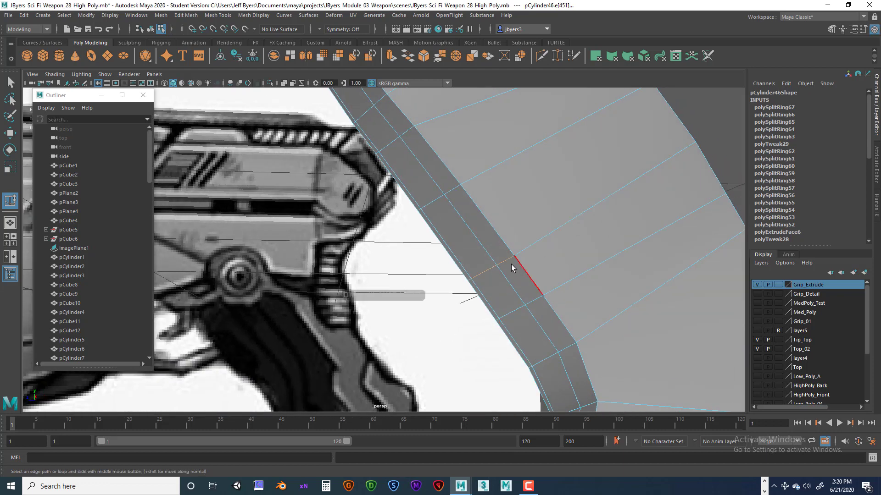
pyautogui.moveTo(511, 264); pyautogui.dragTo(500, 265, button='middle')
pyautogui.scroll(-4, 500, 265)
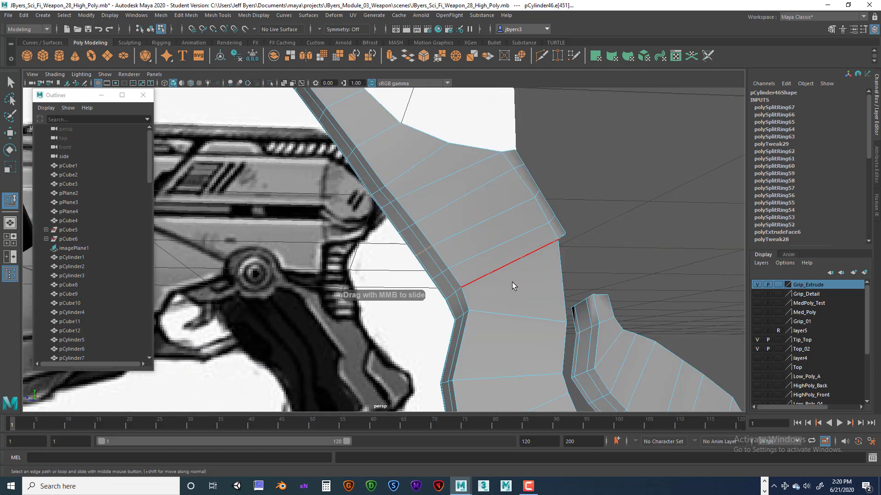
pyautogui.keyDown('alt'); pyautogui.moveTo(493, 302); pyautogui.dragTo(672, 301); pyautogui.keyUp('alt')
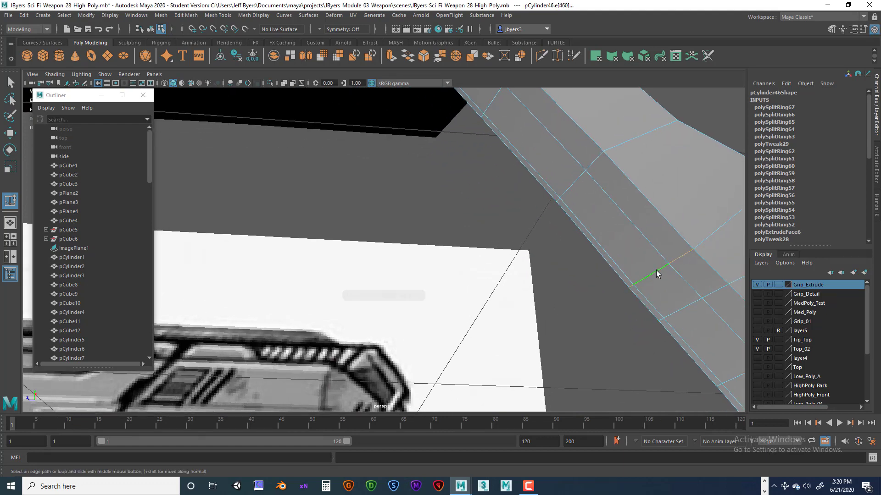
pyautogui.moveTo(655, 270); pyautogui.dragTo(645, 268, button='middle')
pyautogui.scroll(-3, 643, 270)
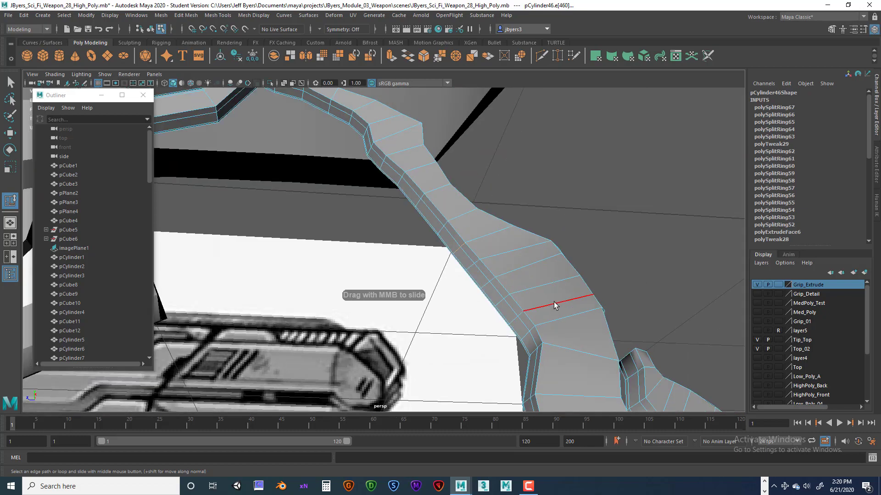
pyautogui.moveTo(554, 304)
pyautogui.keyDown('alt'); pyautogui.mouseDown()
pyautogui.moveTo(523, 324)
pyautogui.moveTo(572, 242)
pyautogui.moveTo(535, 253)
pyautogui.mouseUp(); pyautogui.keyUp('alt')
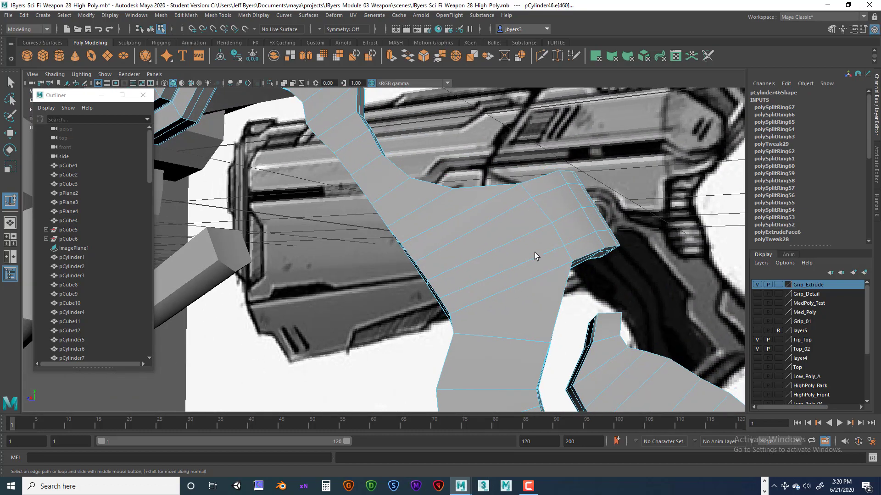
# Step: Display the trim mesh smoothed and examine the flared section, lower bends and separate panel from several angles
pyautogui.rightClick(527, 234)
pyautogui.click(519, 289)
pyautogui.keyDown('alt'); pyautogui.moveTo(523, 290); pyautogui.dragTo(536, 322); pyautogui.keyUp('alt')
pyautogui.press('3')
pyautogui.keyDown('alt'); pyautogui.moveTo(537, 319); pyautogui.dragTo(508, 276, button='middle'); pyautogui.keyUp('alt')
pyautogui.click(456, 338)
pyautogui.keyDown('alt'); pyautogui.moveTo(509, 315); pyautogui.dragTo(512, 301, button='middle'); pyautogui.keyUp('alt')
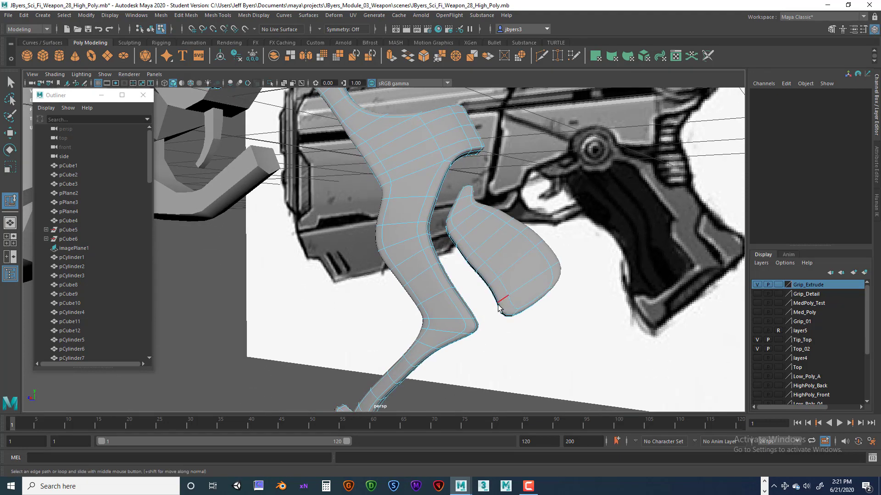
pyautogui.keyDown('alt'); pyautogui.moveTo(463, 329); pyautogui.dragTo(572, 245); pyautogui.keyUp('alt')
pyautogui.keyDown('alt'); pyautogui.moveTo(571, 246); pyautogui.dragTo(504, 325, button='middle'); pyautogui.keyUp('alt')
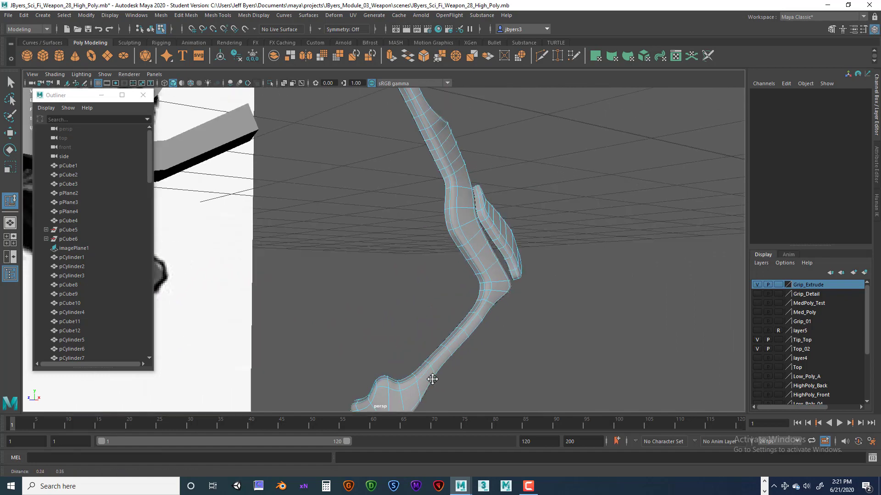
pyautogui.keyDown('alt'); pyautogui.moveTo(504, 325); pyautogui.dragTo(461, 329); pyautogui.keyUp('alt')
# Step: Display the mesh unsmoothed and insert an edge loop near the upper tip of the separate grip panel
pyautogui.press('1')
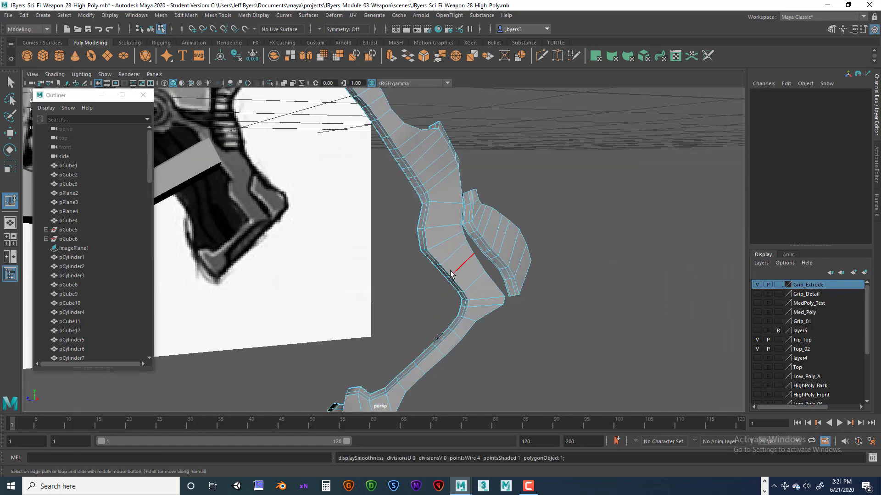
pyautogui.moveTo(466, 233); pyautogui.dragTo(463, 290, button='right')
pyautogui.scroll(-3, 516, 271)
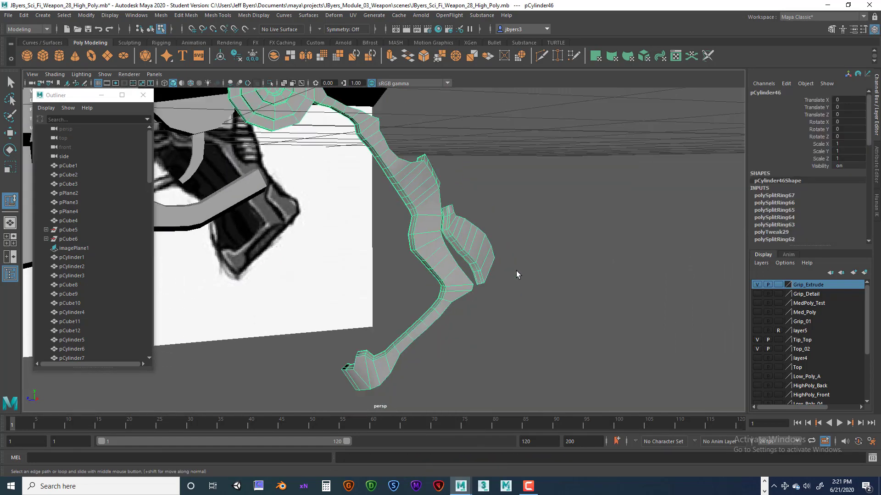
pyautogui.keyDown('alt'); pyautogui.moveTo(516, 270); pyautogui.dragTo(479, 274); pyautogui.keyUp('alt')
pyautogui.keyDown('alt'); pyautogui.moveTo(479, 274); pyautogui.dragTo(576, 266, button='right'); pyautogui.keyUp('alt')
pyautogui.keyDown('alt'); pyautogui.moveTo(513, 250); pyautogui.dragTo(485, 295, button='middle'); pyautogui.keyUp('alt')
pyautogui.keyDown('alt'); pyautogui.moveTo(486, 295); pyautogui.dragTo(532, 275, button='right'); pyautogui.keyUp('alt')
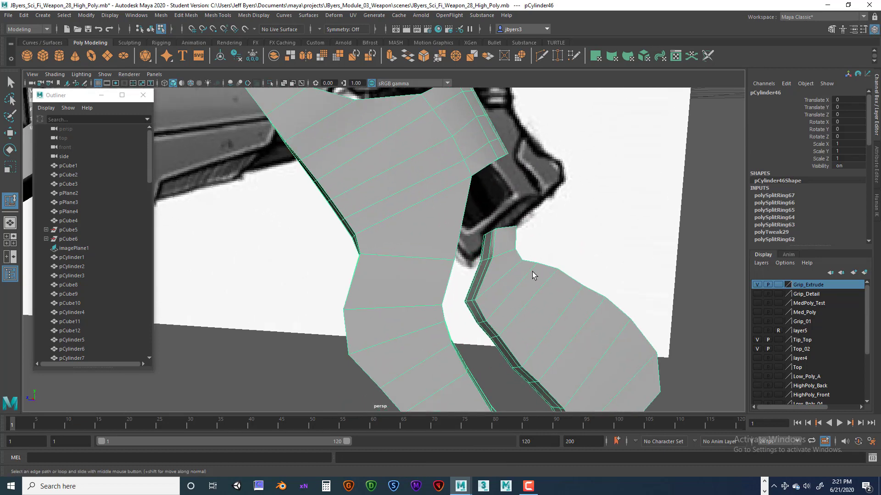
pyautogui.keyDown('alt'); pyautogui.moveTo(532, 274); pyautogui.dragTo(505, 264); pyautogui.keyUp('alt')
pyautogui.keyDown('ctrl'); pyautogui.rightClick(504, 264); pyautogui.keyUp('ctrl')
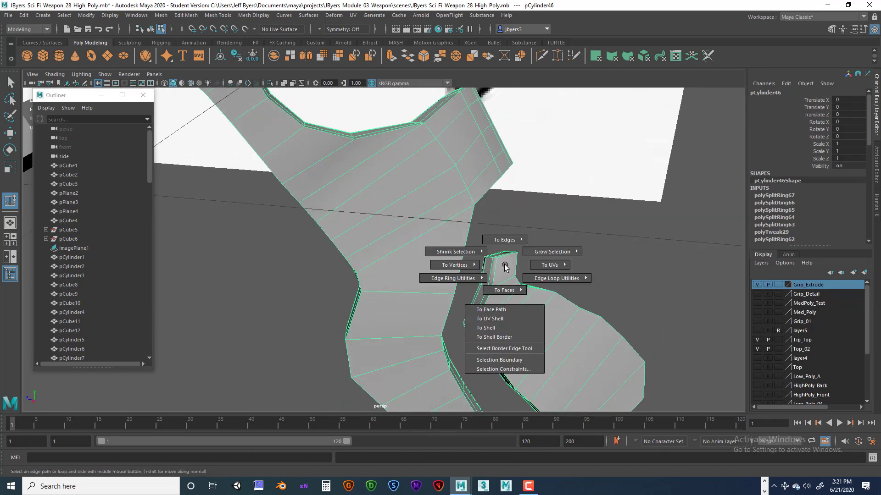
pyautogui.keyDown('shift'); pyautogui.moveTo(505, 242); pyautogui.dragTo(459, 258, button='right'); pyautogui.keyUp('shift')
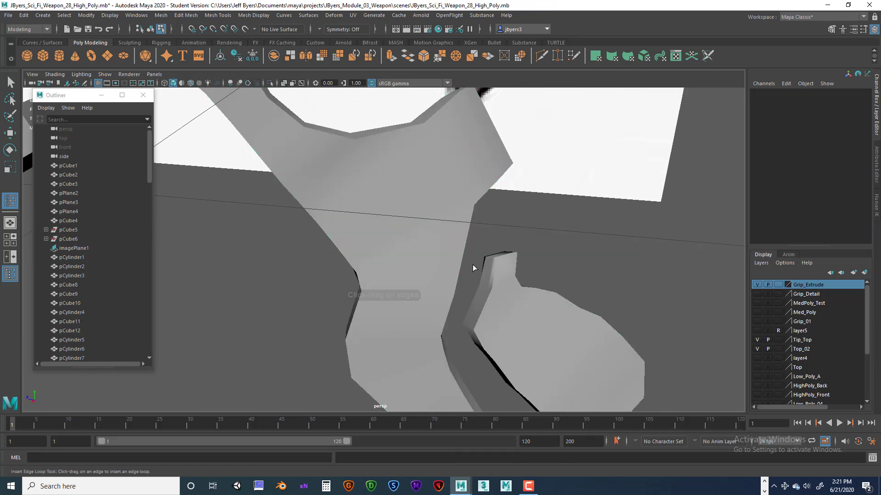
pyautogui.moveTo(496, 271); pyautogui.dragTo(496, 266)
# Step: Insert a supporting edge loop close to the lower end of the separate grip panel
pyautogui.keyDown('alt'); pyautogui.moveTo(528, 312); pyautogui.dragTo(477, 255); pyautogui.keyUp('alt')
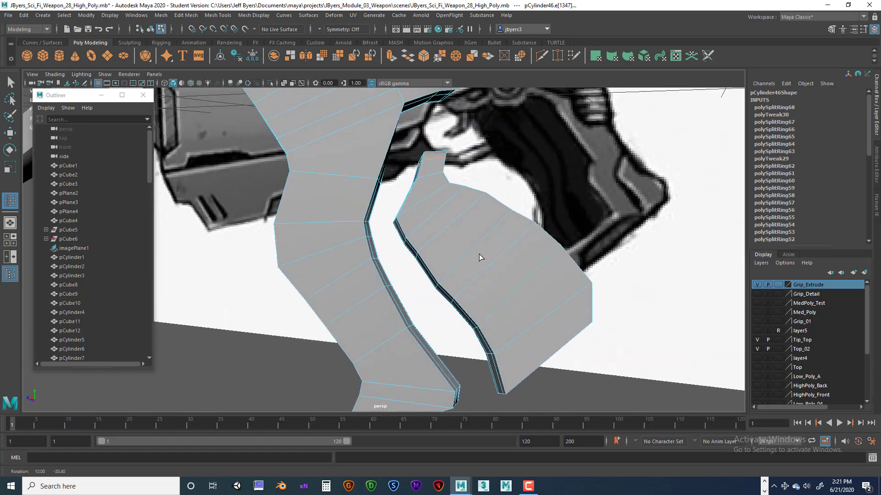
pyautogui.keyDown('alt'); pyautogui.moveTo(498, 347); pyautogui.dragTo(496, 316, button='middle'); pyautogui.keyUp('alt')
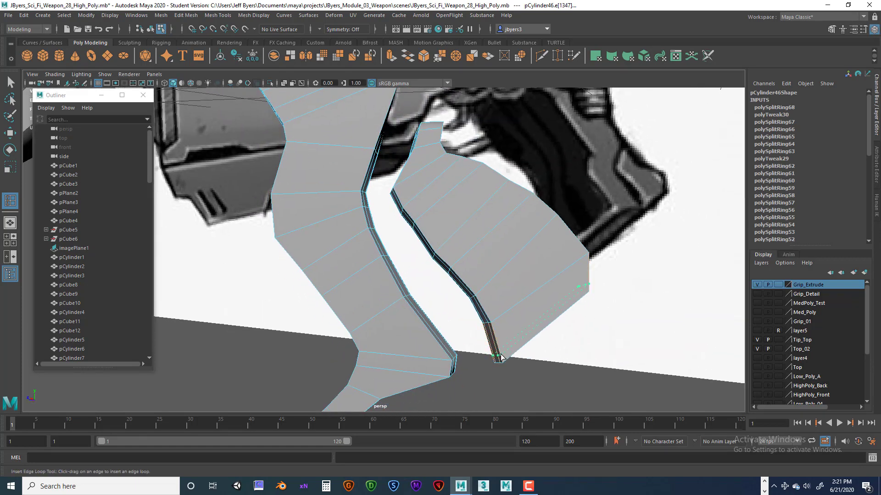
pyautogui.moveTo(501, 357); pyautogui.dragTo(501, 357)
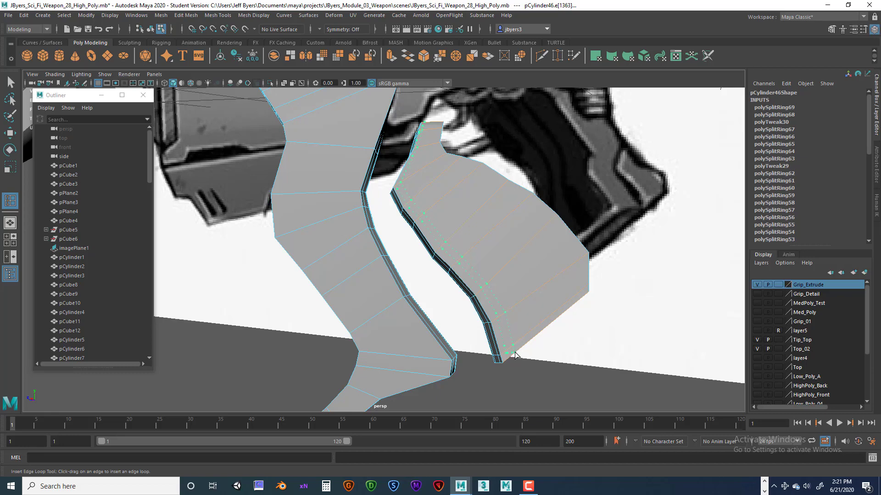
# Step: Try inserting a lengthwise edge loop along the inner side of the separate panel's face, and undo it
pyautogui.moveTo(515, 354); pyautogui.dragTo(515, 355)
pyautogui.hotkey('ctrl', 'z')
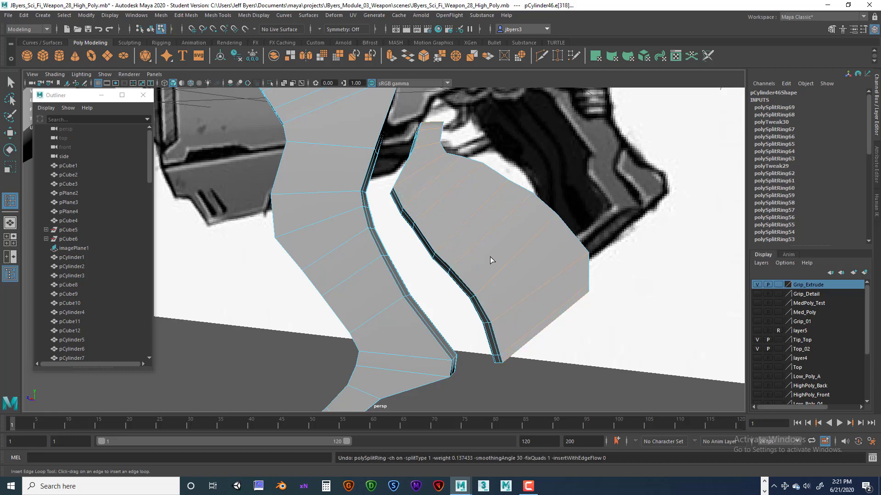
pyautogui.keyDown('alt'); pyautogui.moveTo(526, 284); pyautogui.dragTo(408, 256); pyautogui.keyUp('alt')
pyautogui.keyDown('alt'); pyautogui.moveTo(429, 261); pyautogui.dragTo(422, 238); pyautogui.keyUp('alt')
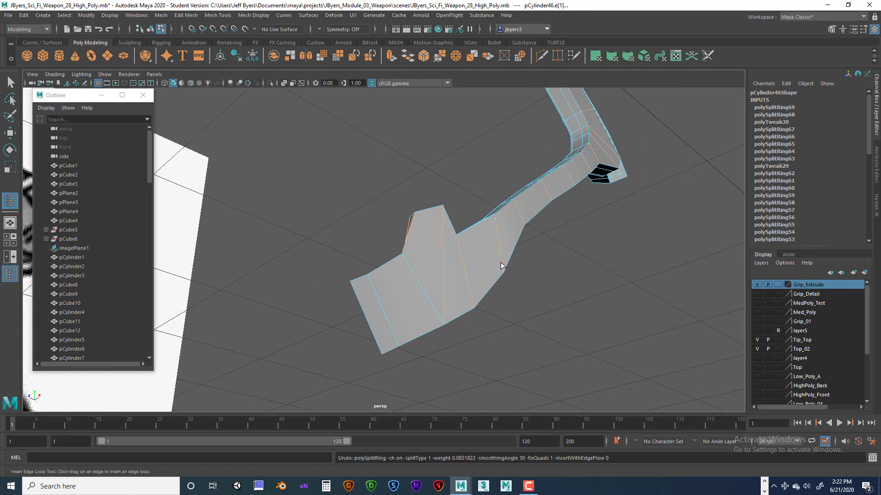
pyautogui.keyDown('alt'); pyautogui.moveTo(501, 266); pyautogui.dragTo(424, 280); pyautogui.keyUp('alt')
pyautogui.keyDown('alt'); pyautogui.moveTo(478, 283); pyautogui.dragTo(317, 301, button='right'); pyautogui.keyUp('alt')
pyautogui.keyDown('alt'); pyautogui.moveTo(450, 291); pyautogui.dragTo(443, 330, button='middle'); pyautogui.keyUp('alt')
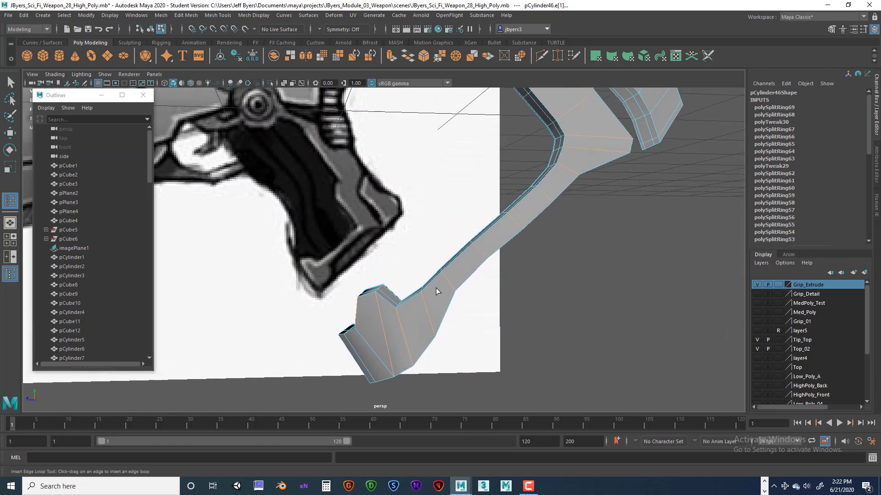
pyautogui.hotkey('ctrl', 'z')
# Step: Return to object mode, display the whole trim mesh smoothed and clear the selection
pyautogui.scroll(-4, 471, 283)
pyautogui.keyDown('alt'); pyautogui.moveTo(488, 258); pyautogui.dragTo(478, 277); pyautogui.keyUp('alt')
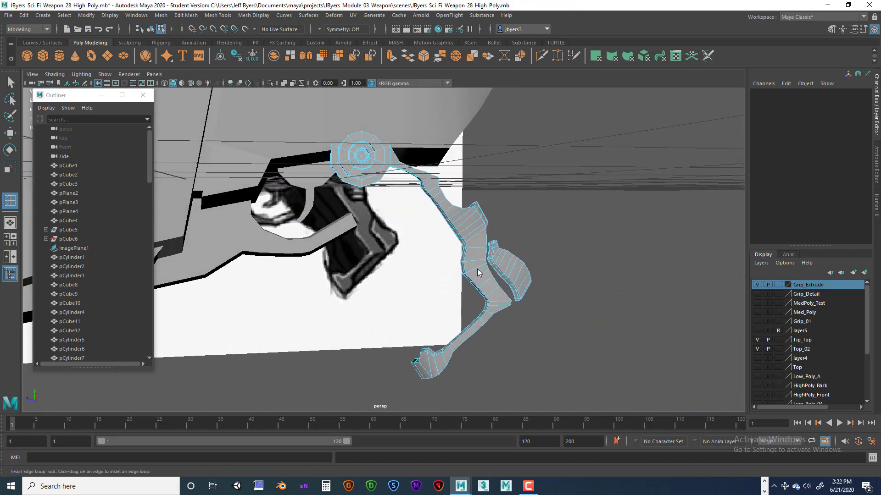
pyautogui.moveTo(477, 269); pyautogui.dragTo(475, 287, button='right')
pyautogui.keyDown('alt'); pyautogui.moveTo(501, 286); pyautogui.dragTo(492, 286); pyautogui.keyUp('alt')
pyautogui.keyDown('alt'); pyautogui.moveTo(492, 286); pyautogui.dragTo(493, 306, button='middle'); pyautogui.keyUp('alt')
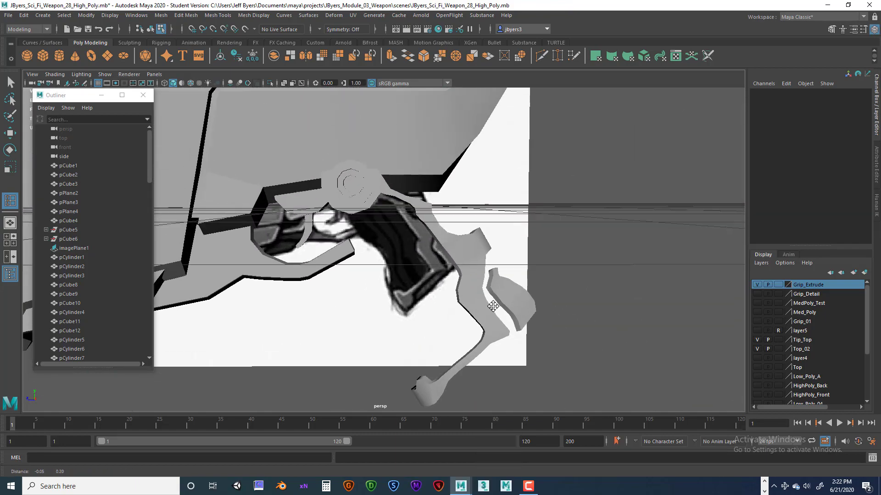
pyautogui.click(466, 260)
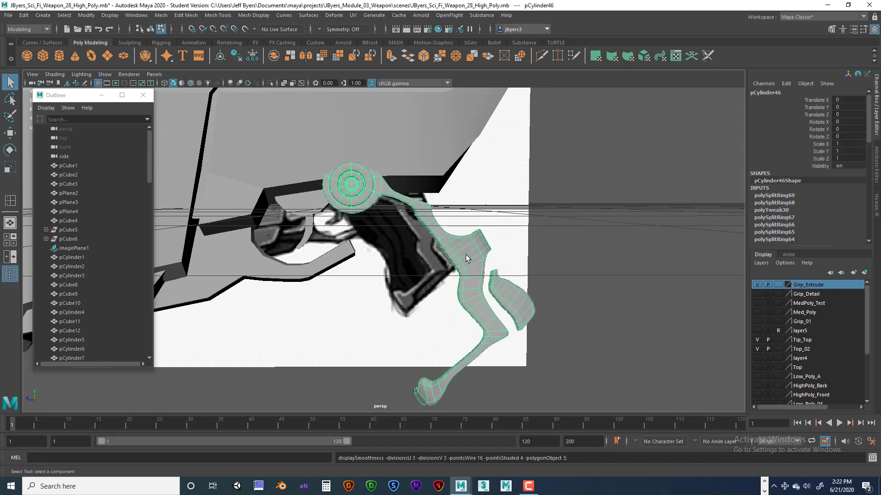
pyautogui.click(567, 197)
# Step: Examine the smoothed trim and the separate panel's tightened ends from several angles against the reference image
pyautogui.keyDown('alt'); pyautogui.moveTo(567, 196); pyautogui.dragTo(497, 210); pyautogui.keyUp('alt')
pyautogui.keyDown('alt'); pyautogui.moveTo(500, 287); pyautogui.dragTo(504, 216, button='middle'); pyautogui.keyUp('alt')
pyautogui.keyDown('alt'); pyautogui.moveTo(504, 216); pyautogui.dragTo(477, 193); pyautogui.keyUp('alt')
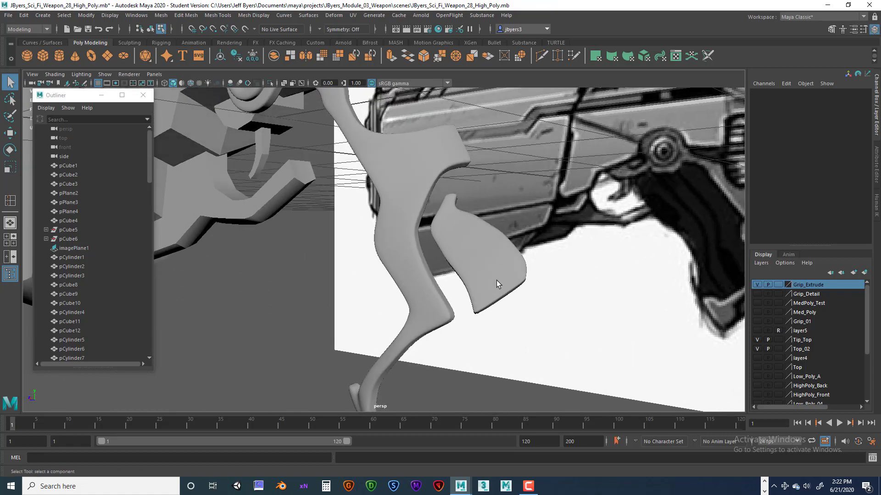
pyautogui.keyDown('alt'); pyautogui.moveTo(496, 279); pyautogui.dragTo(568, 279); pyautogui.keyUp('alt')
pyautogui.keyDown('alt'); pyautogui.moveTo(568, 279); pyautogui.dragTo(567, 257, button='middle'); pyautogui.keyUp('alt')
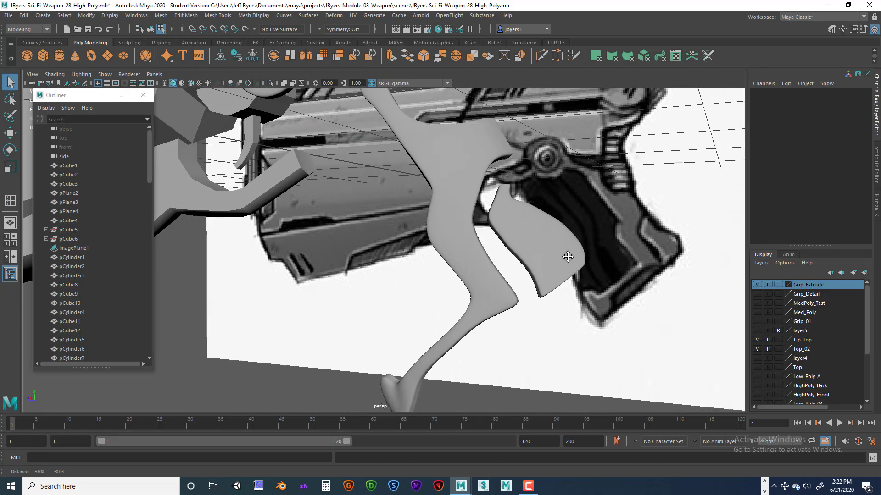
pyautogui.keyDown('alt'); pyautogui.moveTo(568, 257); pyautogui.dragTo(589, 237); pyautogui.keyUp('alt')
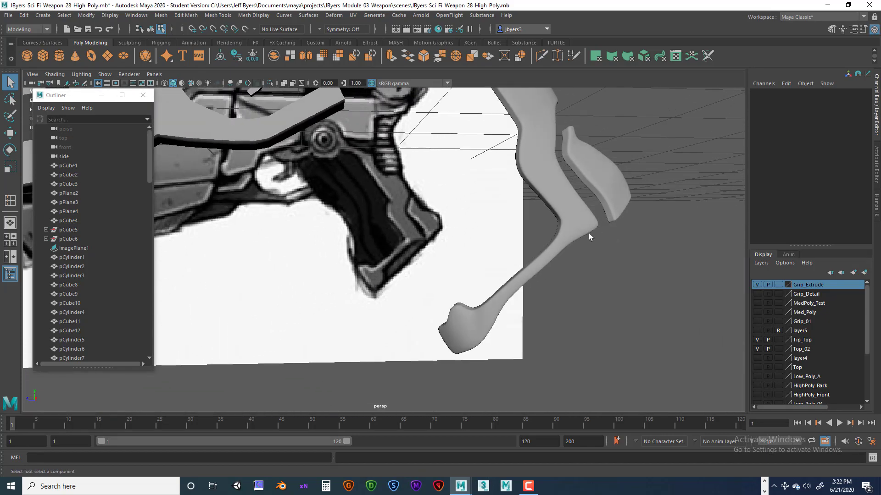
pyautogui.keyDown('alt'); pyautogui.moveTo(555, 219); pyautogui.dragTo(518, 329, button='middle'); pyautogui.keyUp('alt')
pyautogui.keyDown('alt'); pyautogui.moveTo(519, 259); pyautogui.dragTo(544, 316, button='middle'); pyautogui.keyUp('alt')
pyautogui.keyDown('alt'); pyautogui.moveTo(567, 298); pyautogui.dragTo(466, 296, button='right'); pyautogui.keyUp('alt')
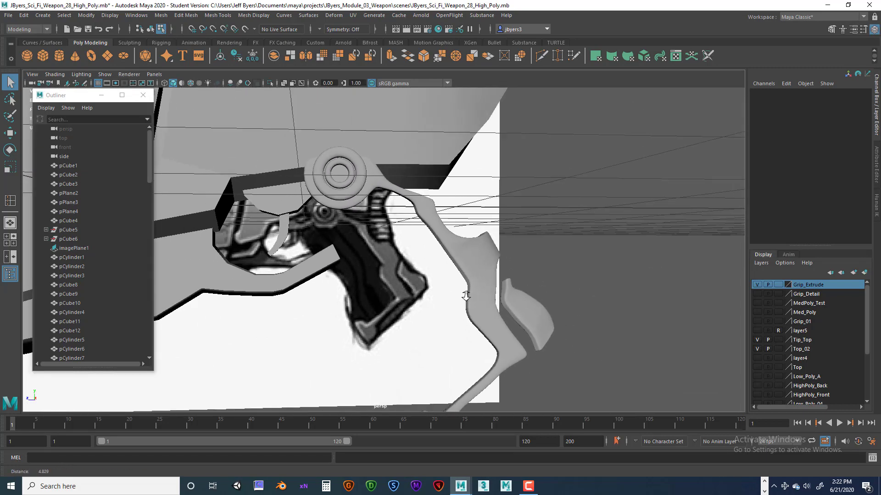
pyautogui.keyDown('alt'); pyautogui.moveTo(466, 296); pyautogui.dragTo(475, 283); pyautogui.keyUp('alt')
pyautogui.keyDown('alt'); pyautogui.moveTo(475, 284); pyautogui.dragTo(445, 224, button='middle'); pyautogui.keyUp('alt')
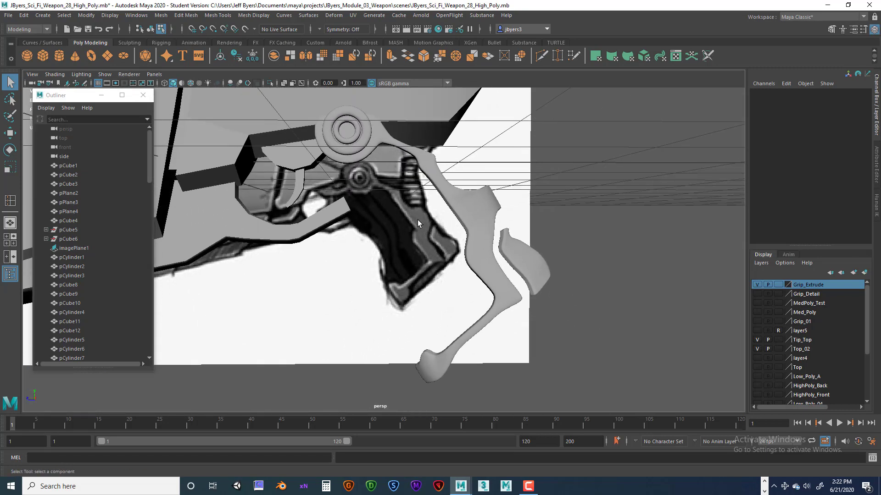
pyautogui.keyDown('alt'); pyautogui.moveTo(417, 219); pyautogui.dragTo(500, 304); pyautogui.keyUp('alt')
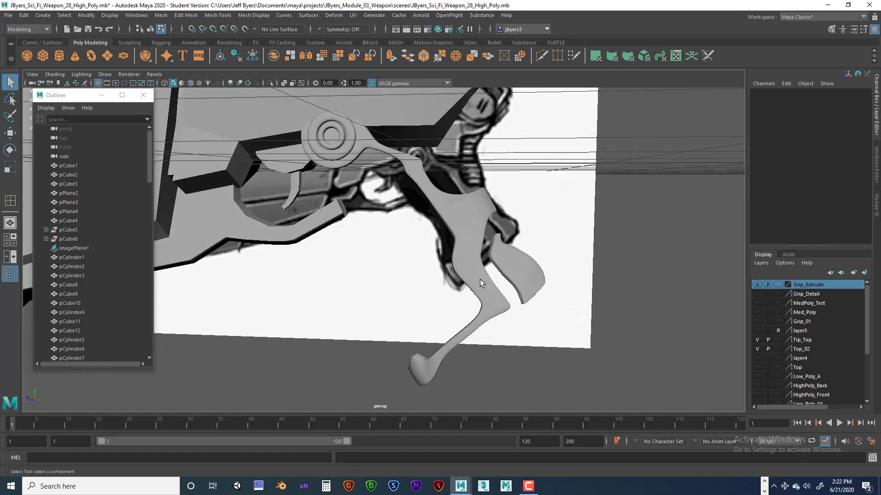
pyautogui.keyDown('alt'); pyautogui.moveTo(421, 198); pyautogui.dragTo(473, 275, button='middle'); pyautogui.keyUp('alt')
pyautogui.keyDown('alt'); pyautogui.moveTo(469, 274); pyautogui.dragTo(475, 267); pyautogui.keyUp('alt')
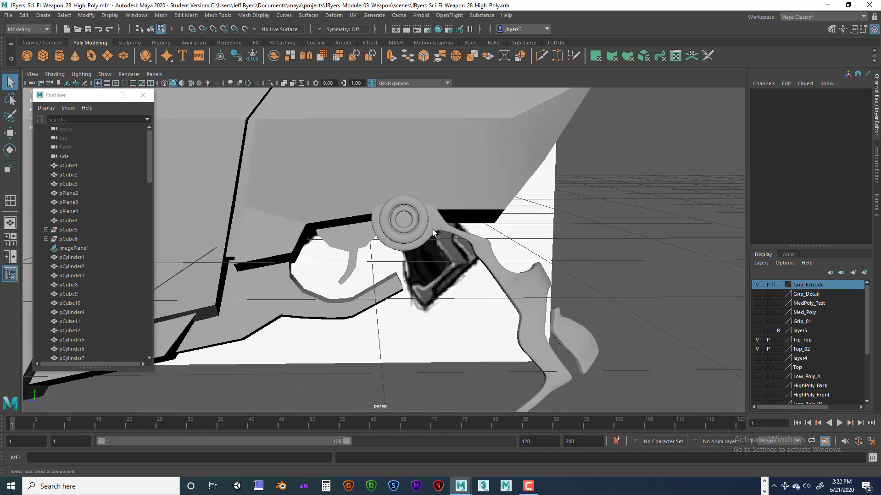
# Step: Select the trim mesh and show the MedPoly_Test layer to view the trim in place on the weapon's grip
pyautogui.click(433, 230)
pyautogui.scroll(-3, 433, 229)
pyautogui.rightClick(413, 234)
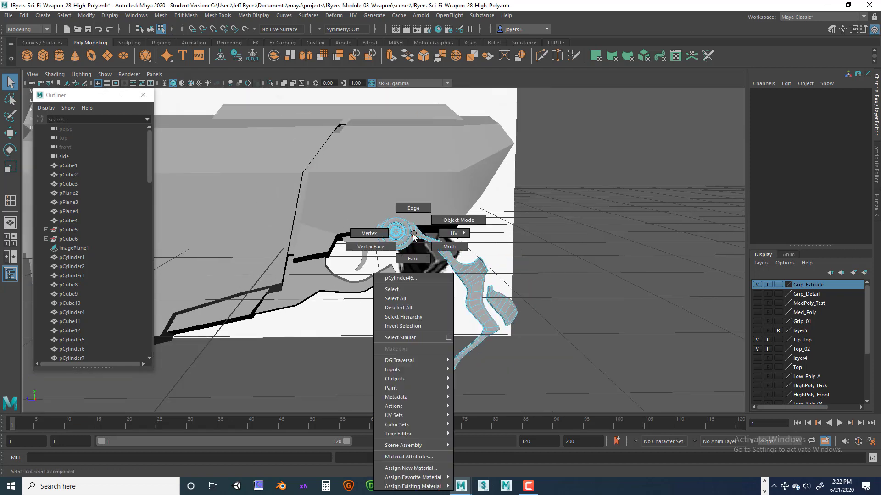
pyautogui.click(404, 289)
pyautogui.keyDown('alt'); pyautogui.moveTo(430, 278); pyautogui.dragTo(512, 280); pyautogui.keyUp('alt')
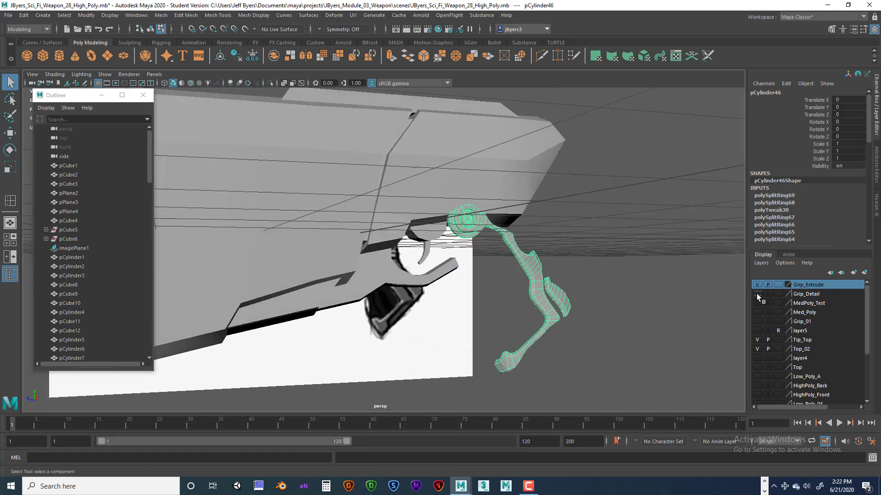
pyautogui.keyDown('alt'); pyautogui.moveTo(527, 321); pyautogui.dragTo(526, 281); pyautogui.keyUp('alt')
pyautogui.keyDown('alt'); pyautogui.moveTo(514, 336); pyautogui.dragTo(496, 317); pyautogui.keyUp('alt')
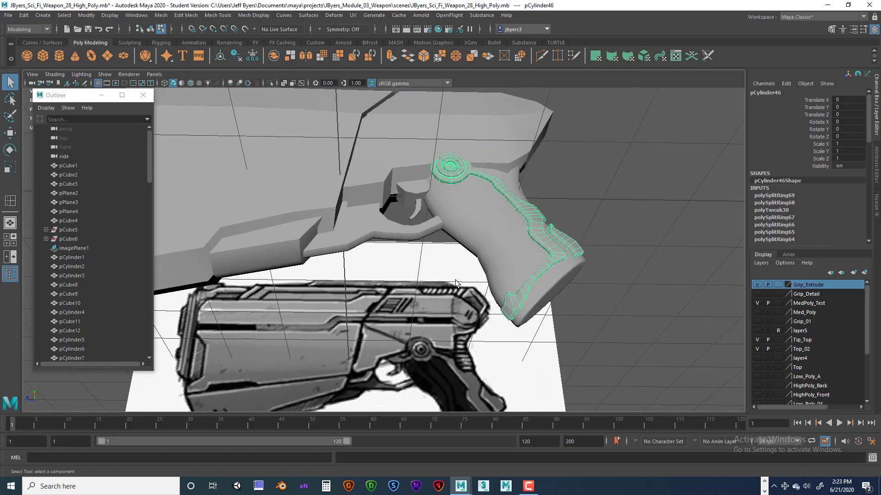
pyautogui.scroll(-5, 477, 365)
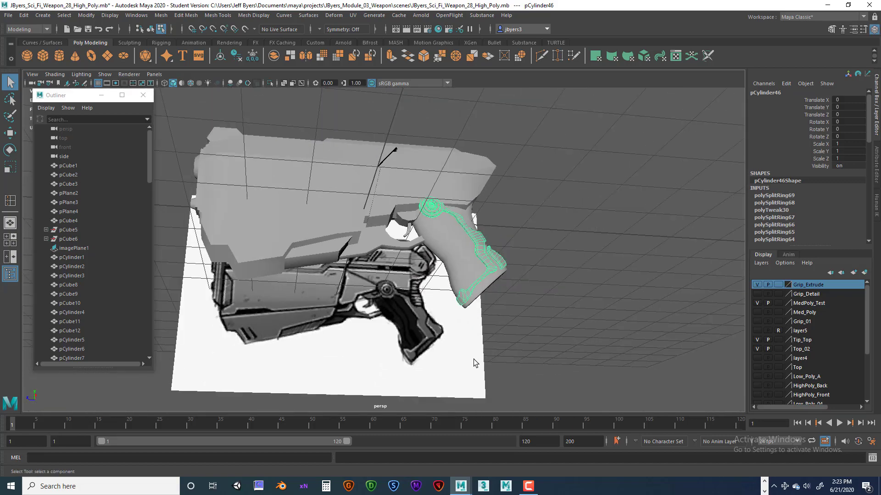
pyautogui.keyDown('alt'); pyautogui.moveTo(474, 362); pyautogui.dragTo(495, 370); pyautogui.keyUp('alt')
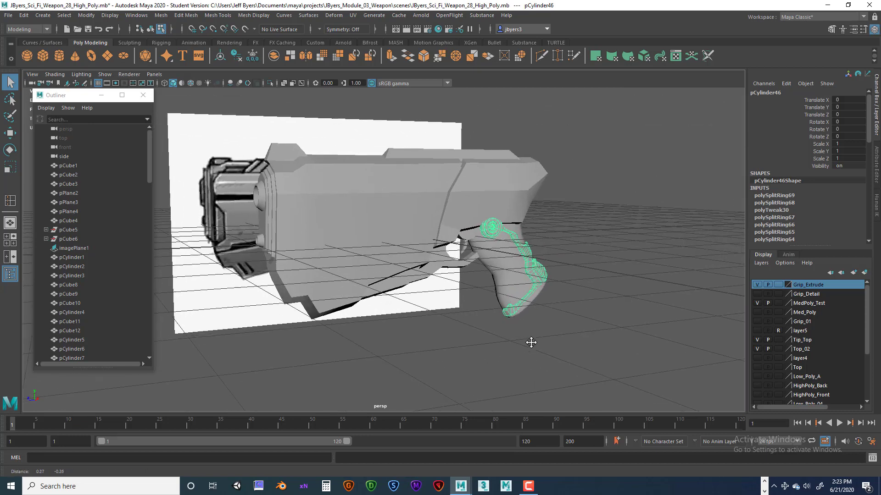